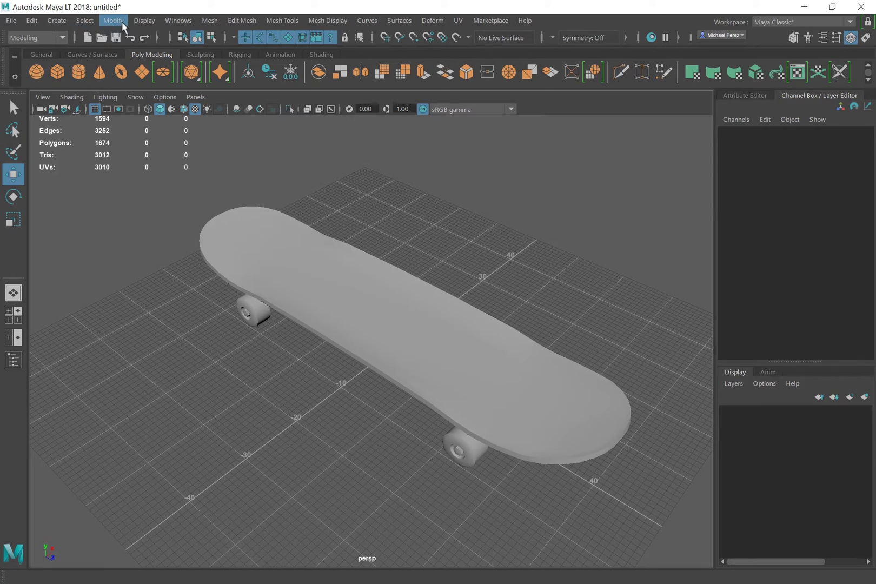
Switch the menu set to Animation, followed by Shading, to compare the commands each one offers.
left_click(63, 36)
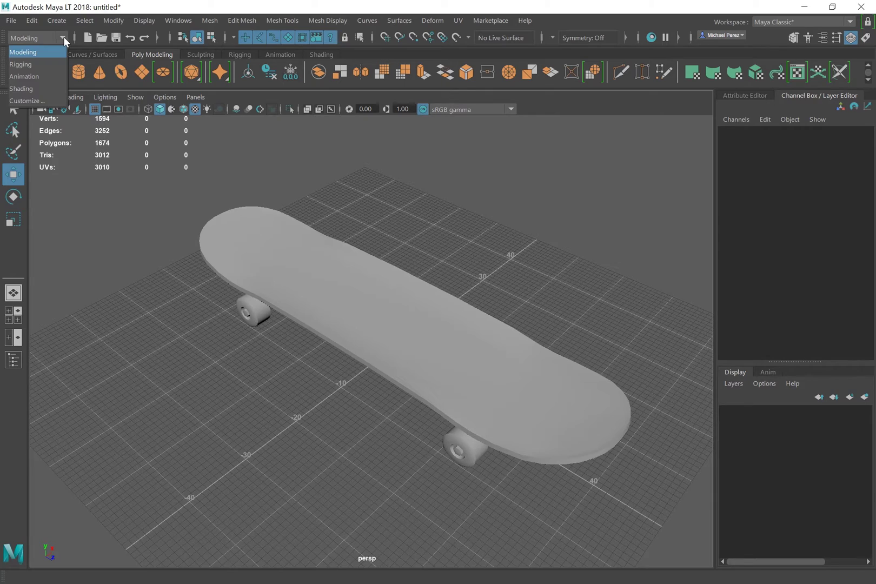
left_click(42, 75)
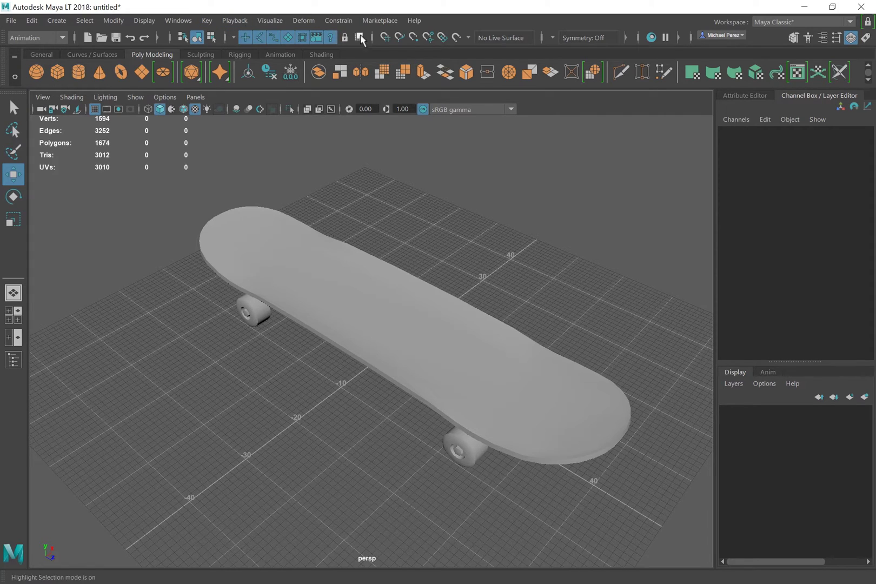
left_click(62, 38)
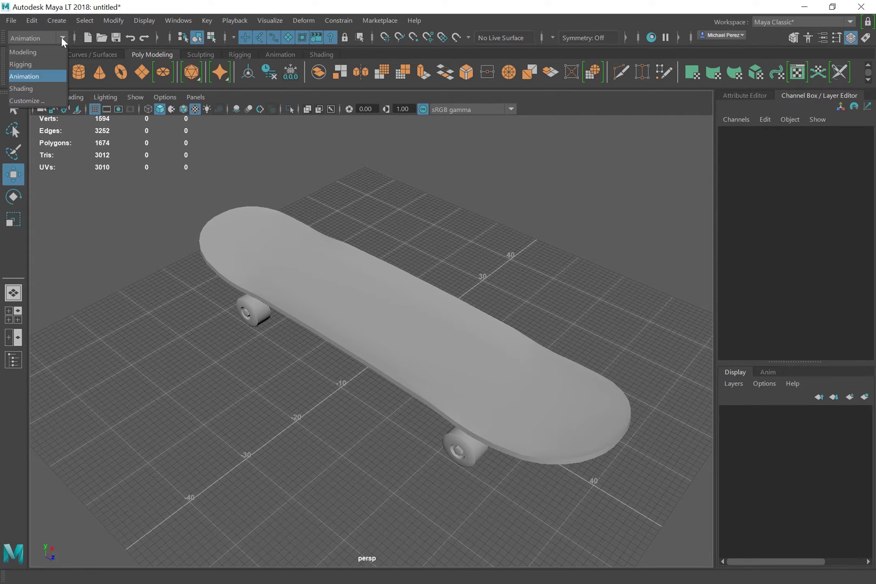
left_click(40, 87)
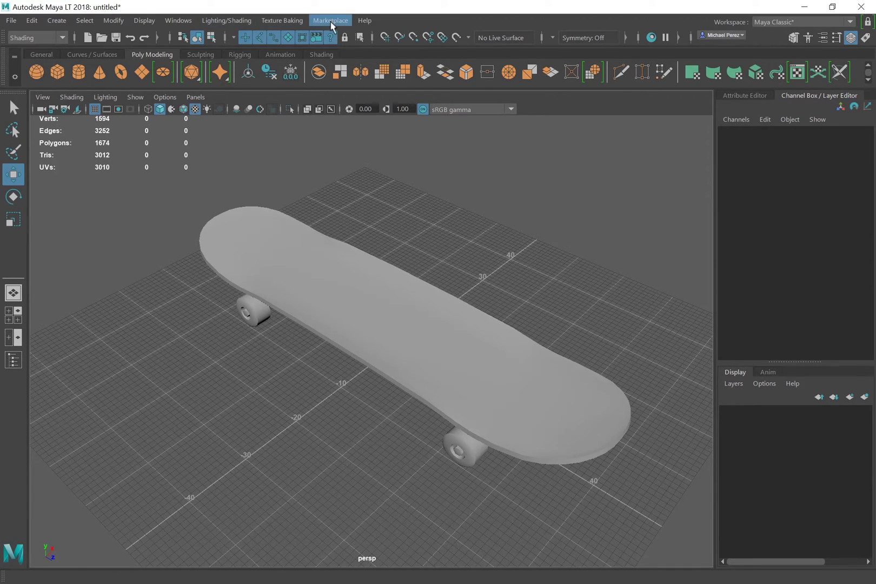
left_click(61, 38)
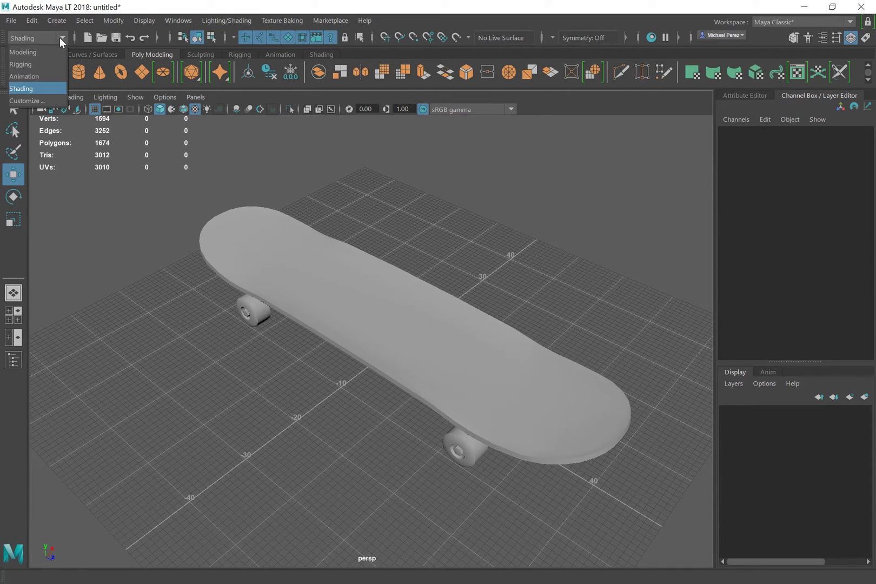
left_click(62, 38)
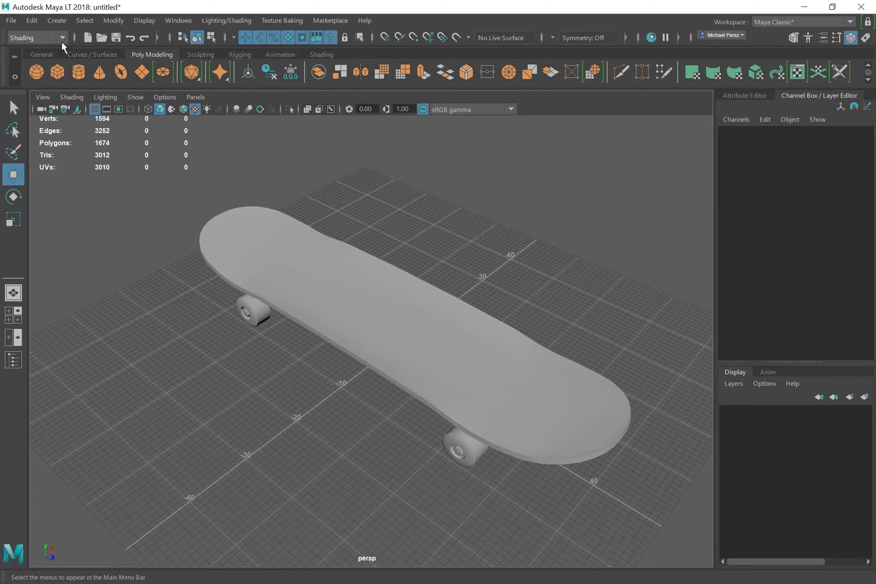
Review the available file, import/export, project and editing commands, including the options for deleting by type.
left_click(12, 22)
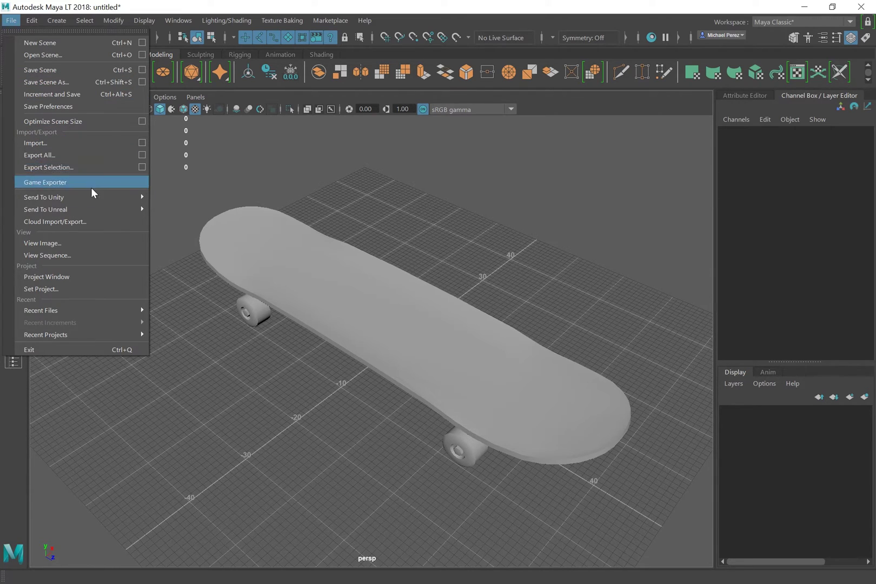
mouse_move(90, 200)
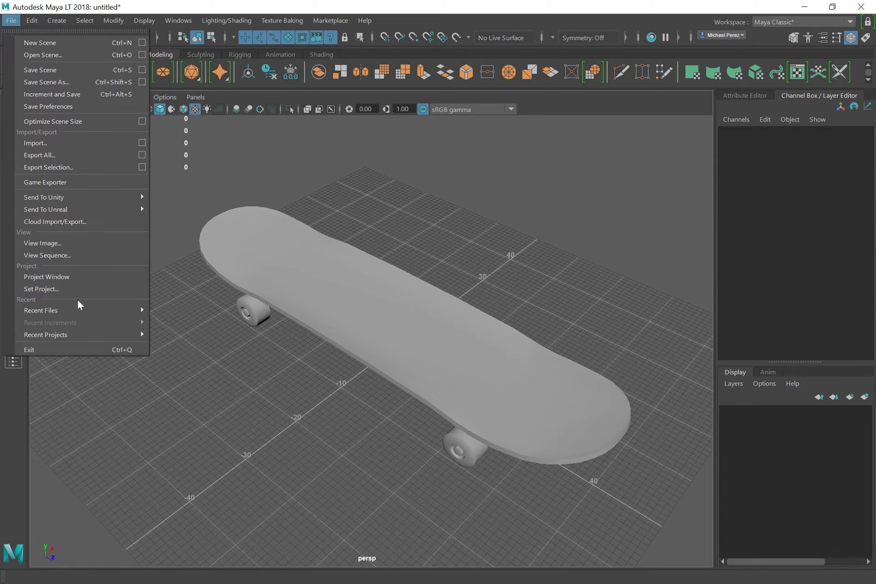
mouse_move(73, 307)
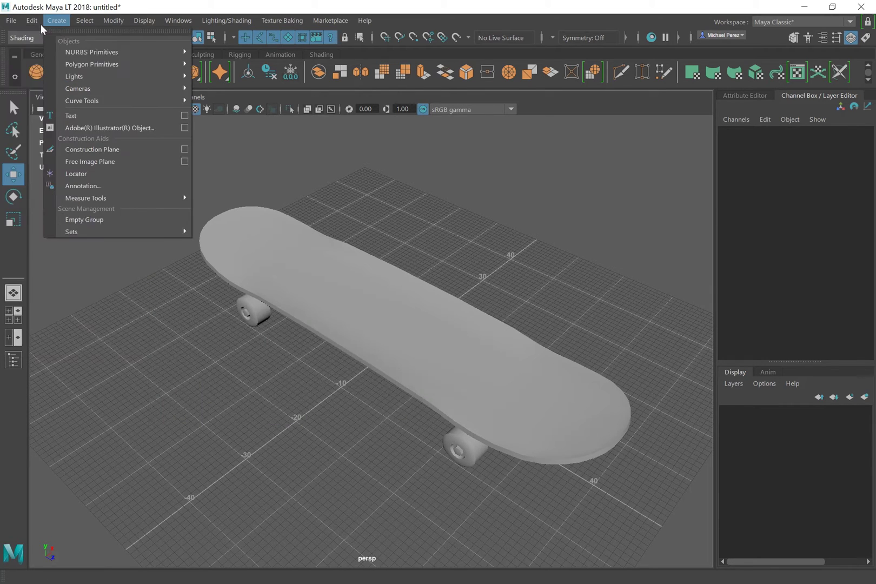
mouse_move(33, 23)
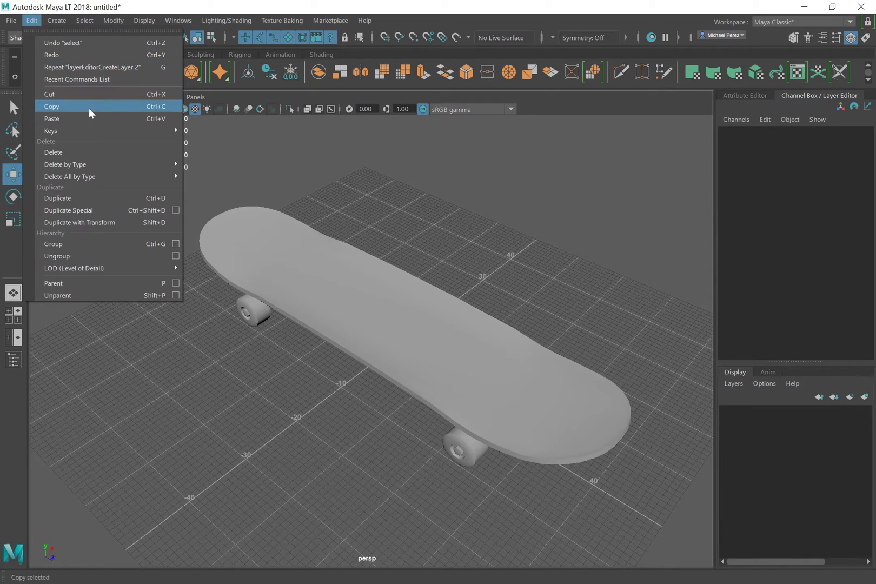
mouse_move(91, 132)
mouse_move(100, 181)
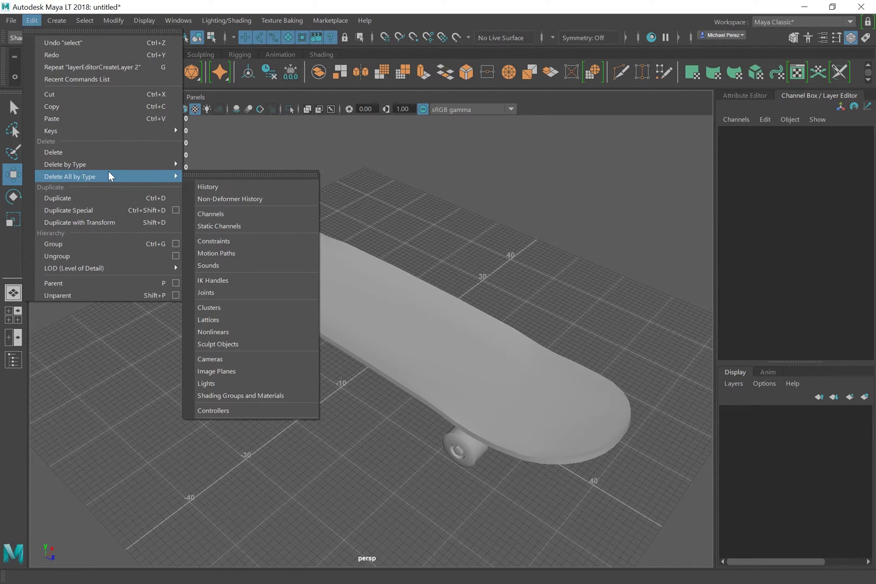
mouse_move(120, 161)
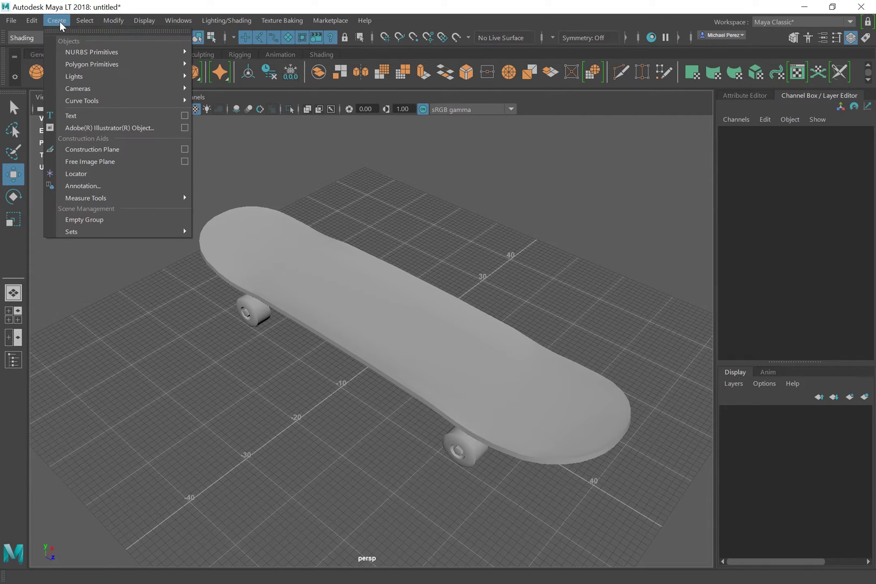
Examine the commands for creating objects, selecting components, transforming objects and controlling the viewport display.
mouse_move(106, 63)
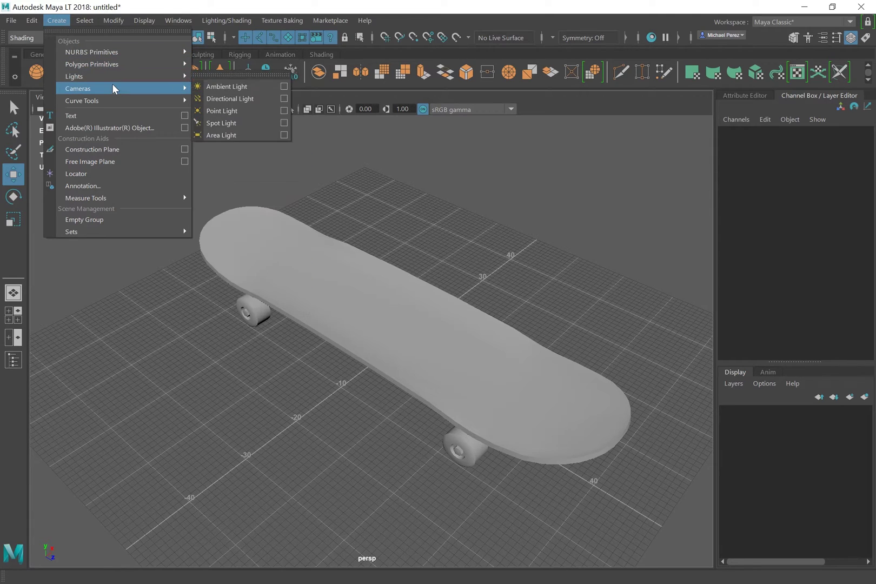
mouse_move(112, 89)
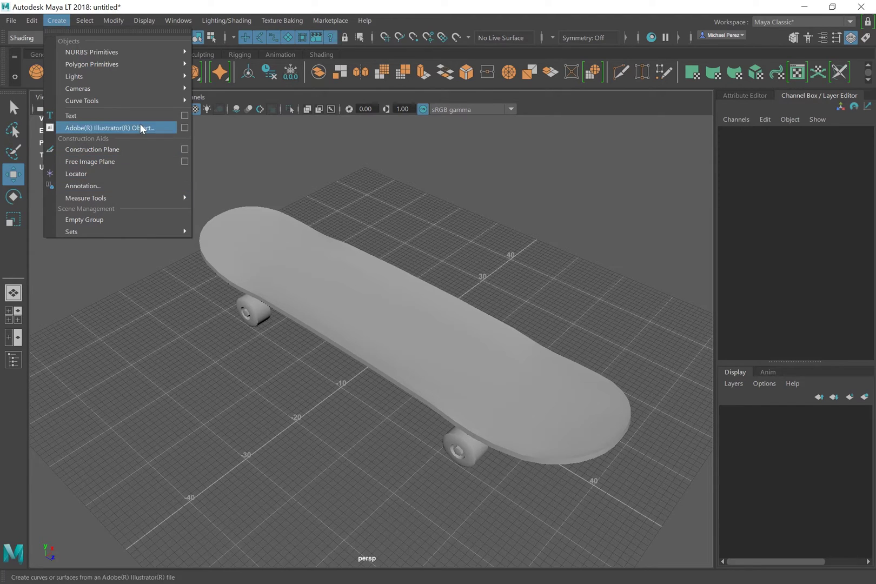
mouse_move(90, 25)
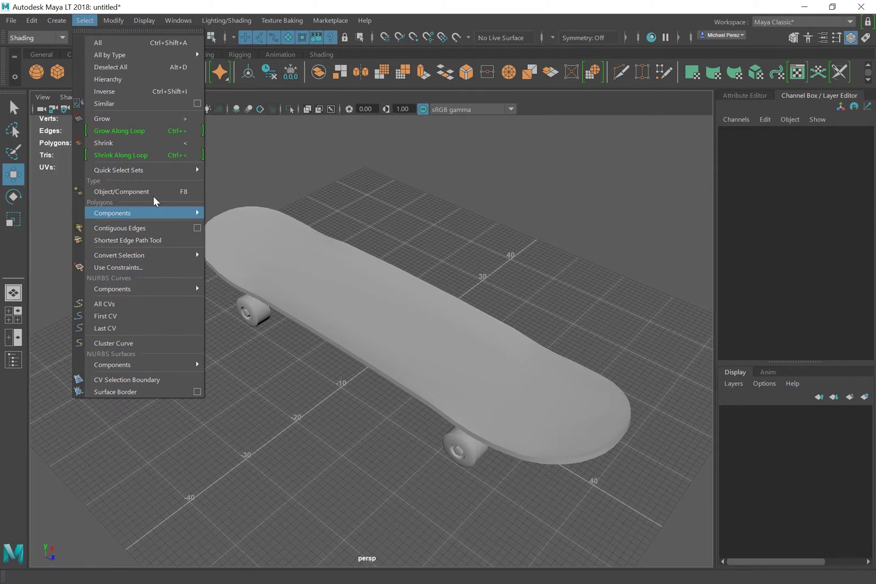
mouse_move(116, 20)
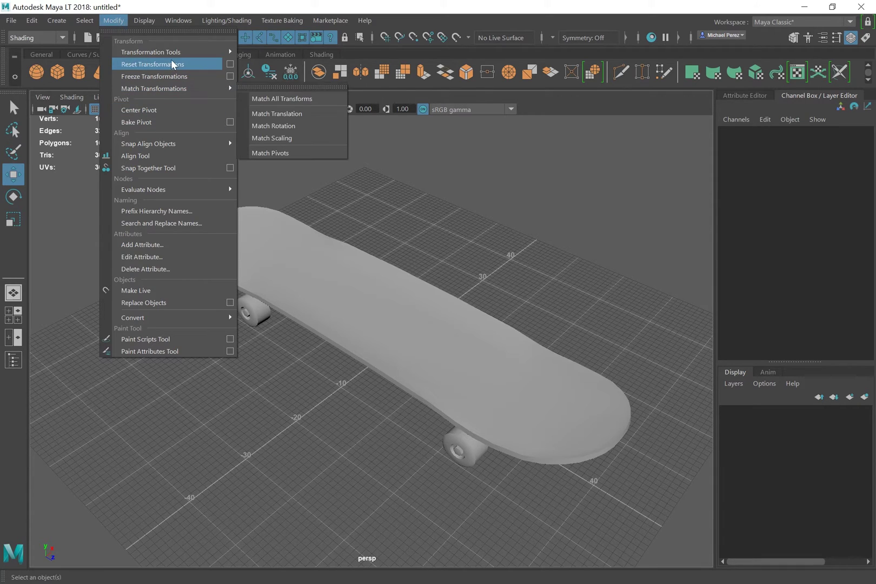
mouse_move(172, 55)
mouse_move(175, 85)
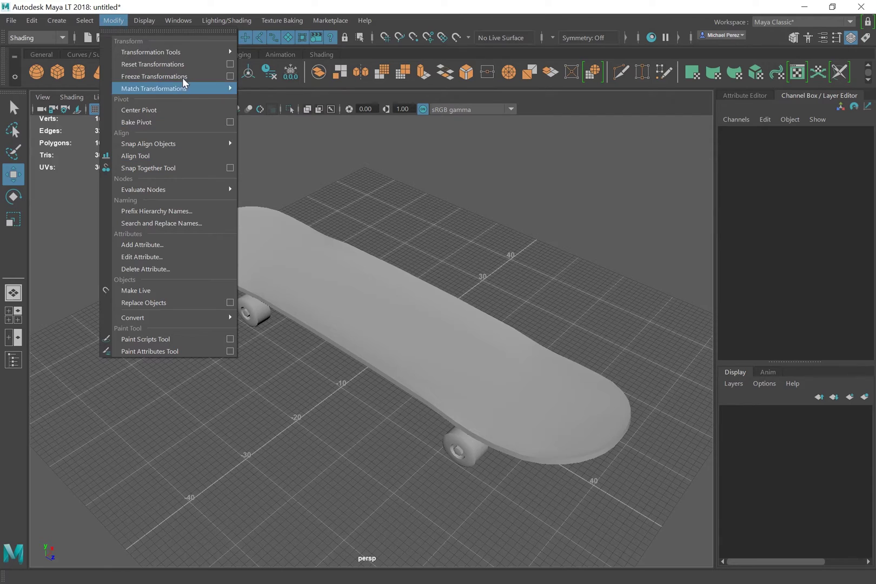
mouse_move(146, 22)
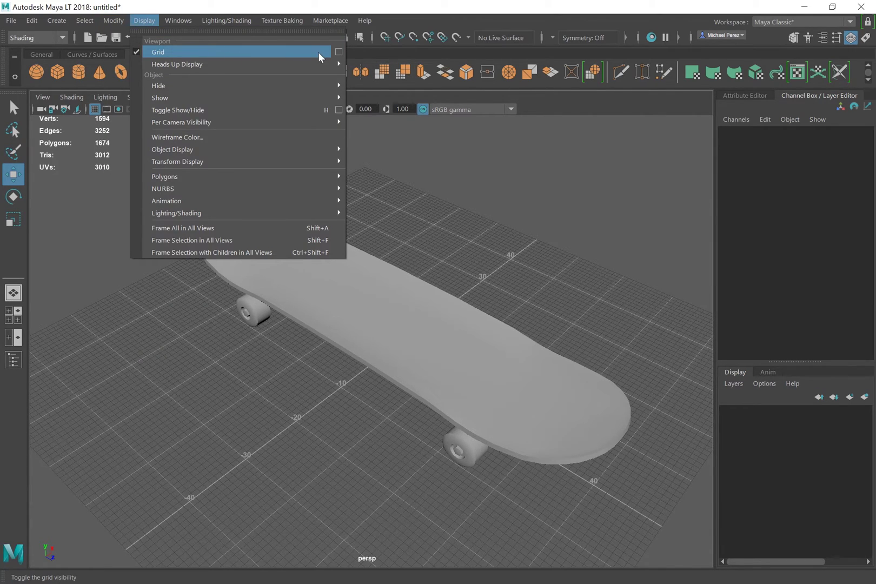
mouse_move(246, 65)
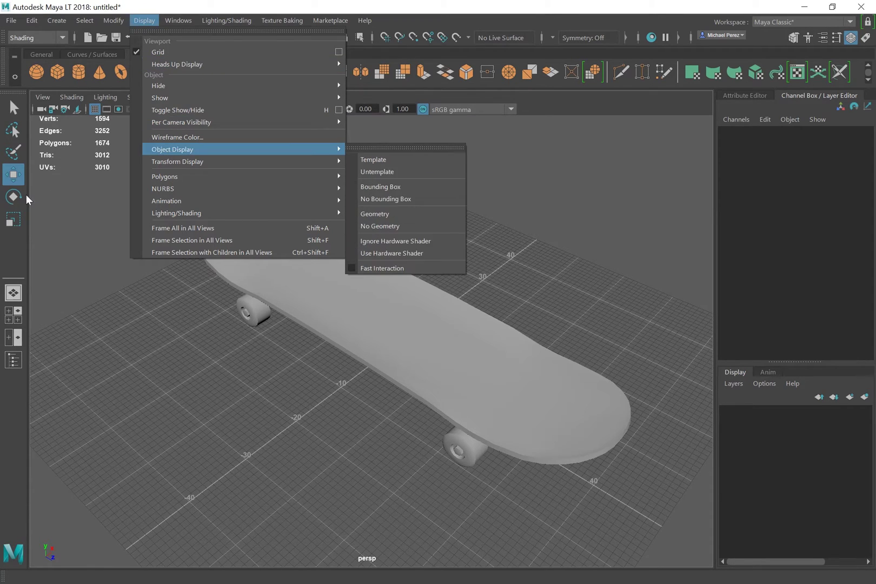
left_click(81, 214)
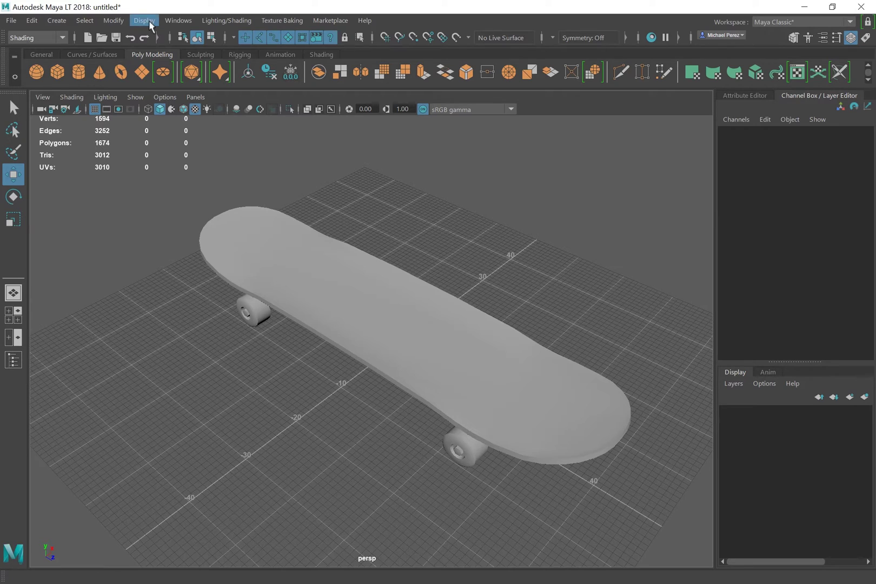
Look through the available editors and UI elements, view the Preferences window's categories and close it.
left_click(176, 20)
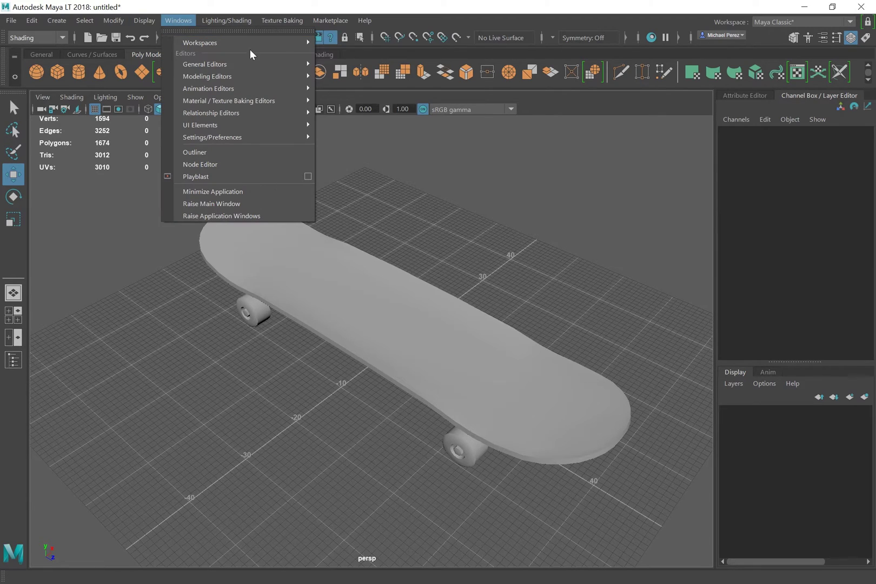
mouse_move(266, 75)
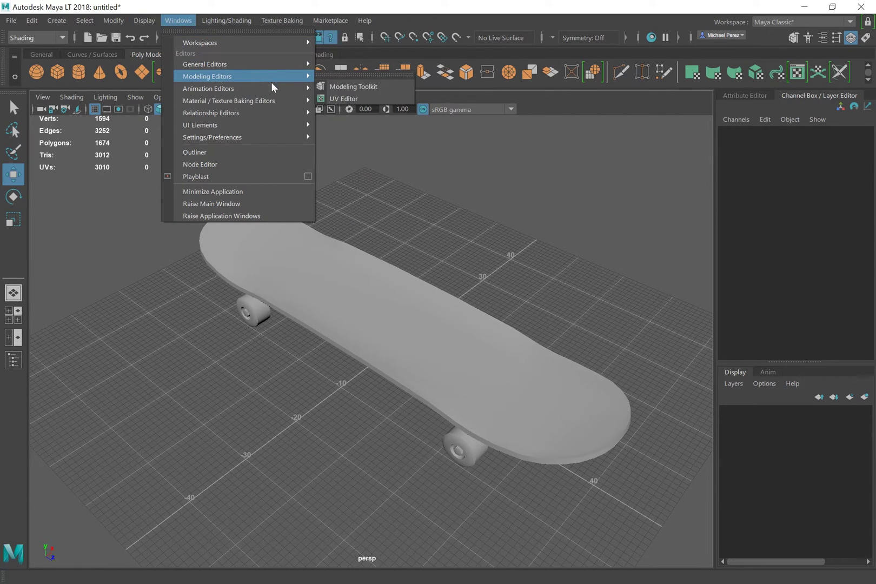
mouse_move(268, 100)
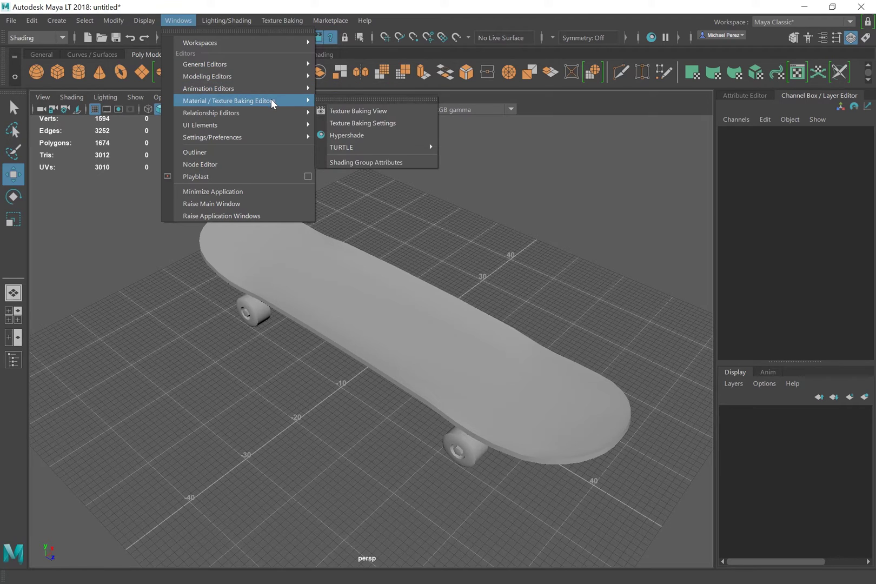
mouse_move(252, 128)
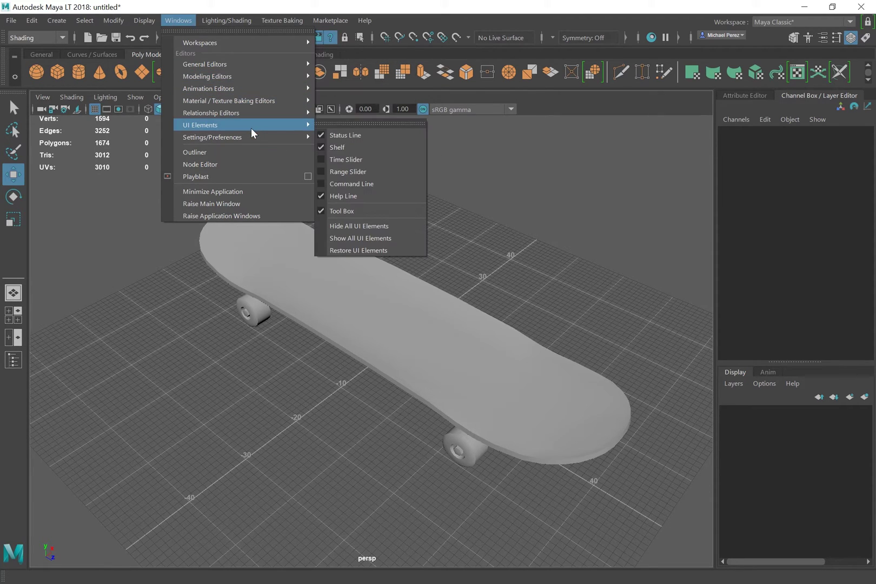
left_click(250, 152)
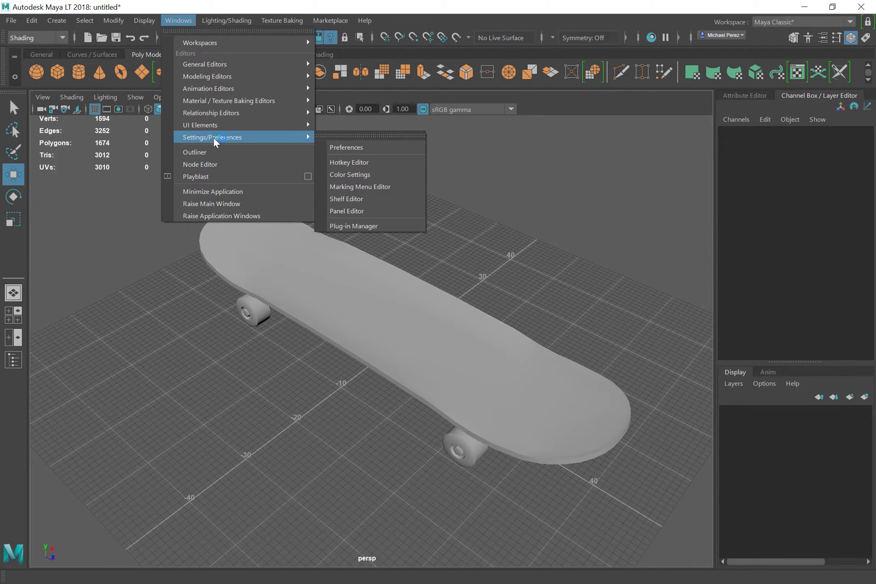
left_click(343, 144)
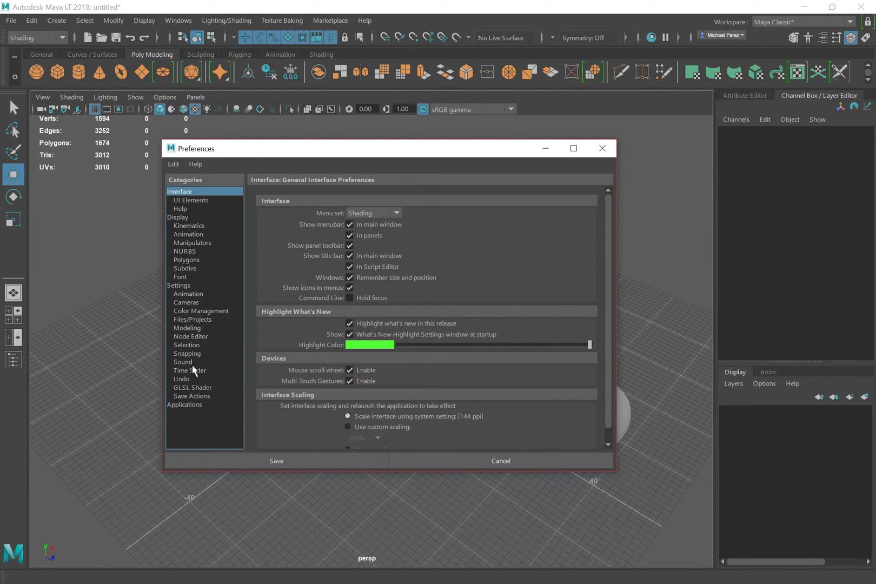
left_click(602, 148)
Set the menu set back to Modeling.
left_click(52, 38)
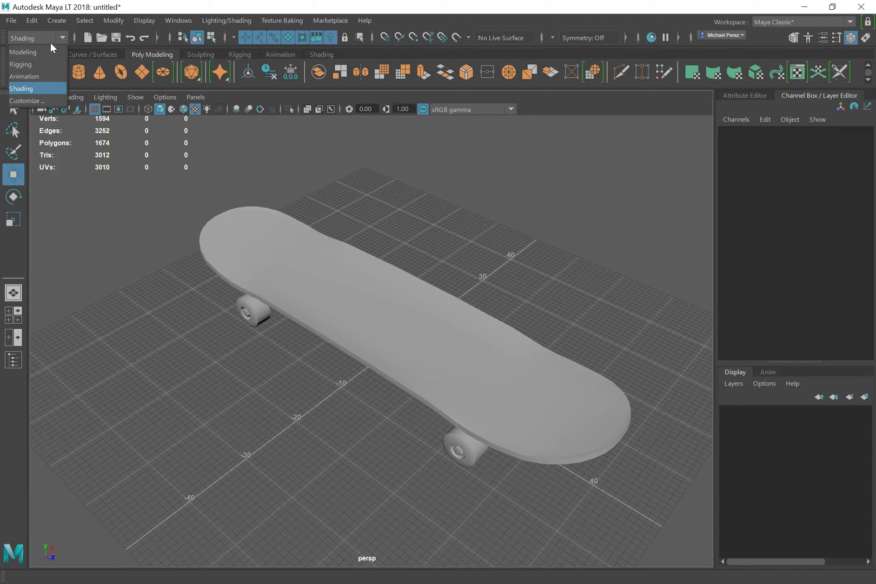
left_click(45, 52)
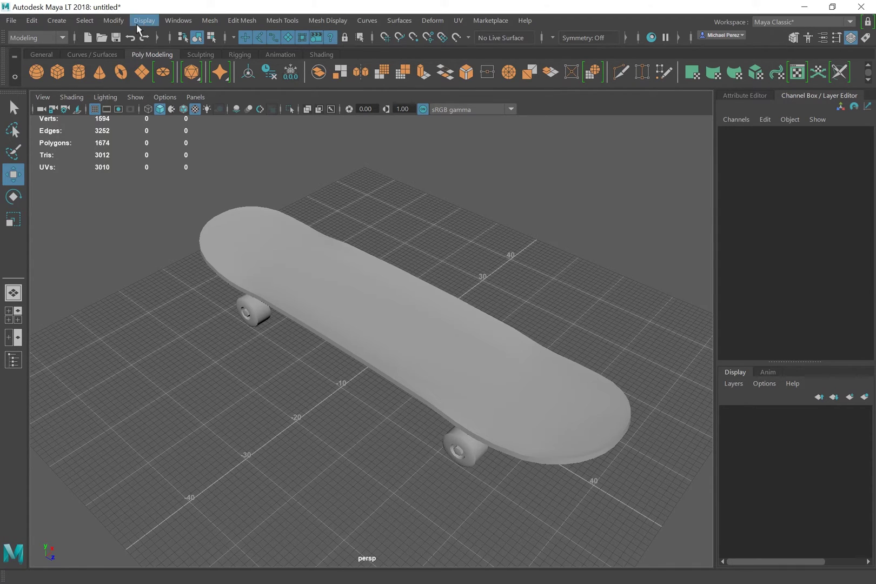
left_click(58, 38)
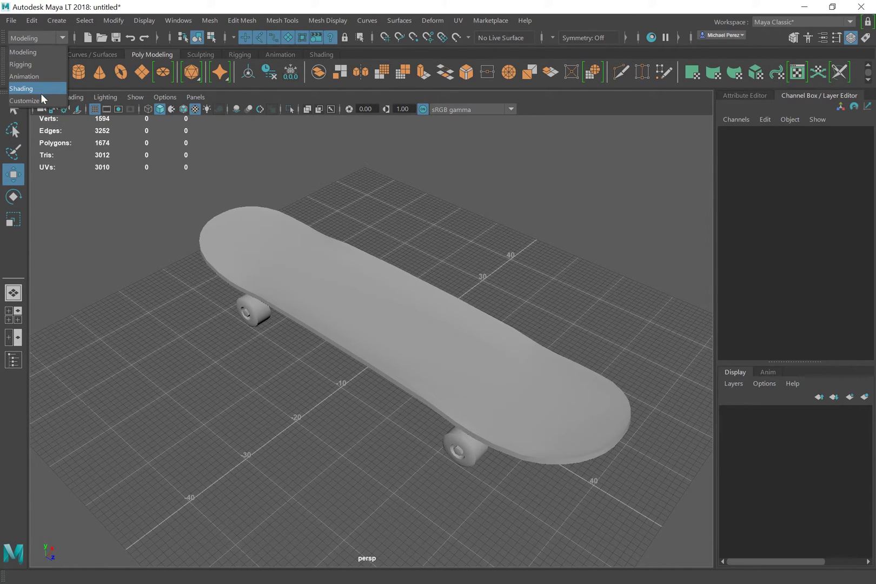
left_click(86, 36)
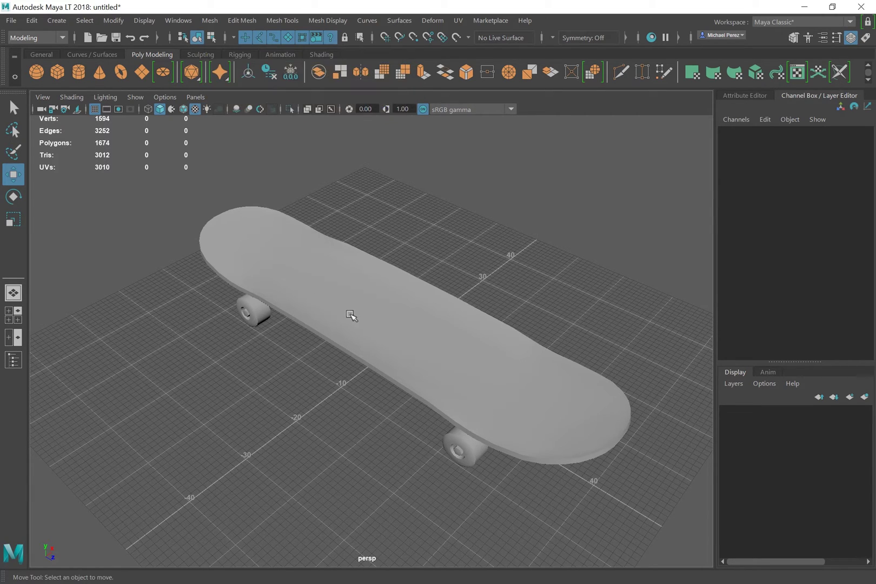
Select the skateboard mesh and switch it to edge component mode.
left_click_drag(359, 325, 344, 369, "alt")
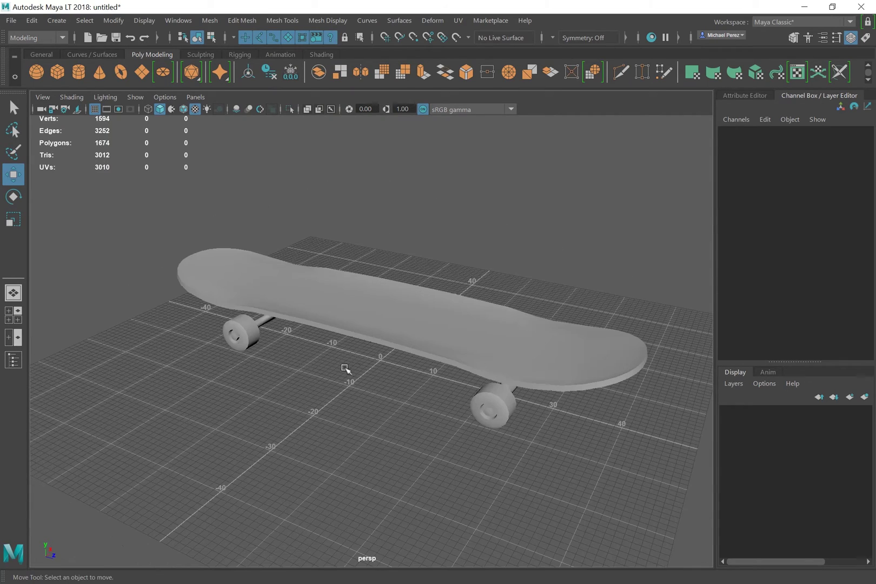
mouse_move(390, 333)
left_mouse_down("alt")
mouse_move(395, 339)
mouse_move(385, 336)
left_mouse_up("alt")
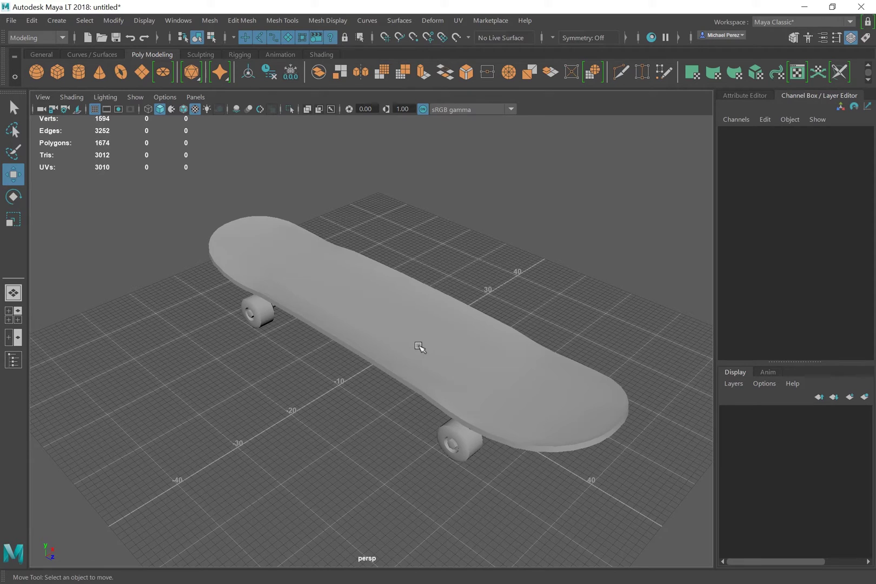
left_click(411, 319)
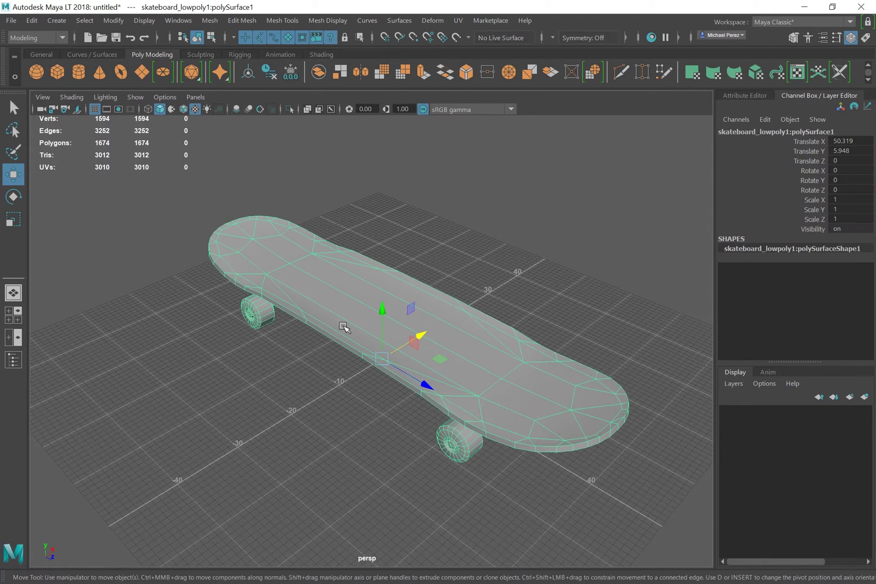
left_click_drag(352, 329, 361, 326, "alt")
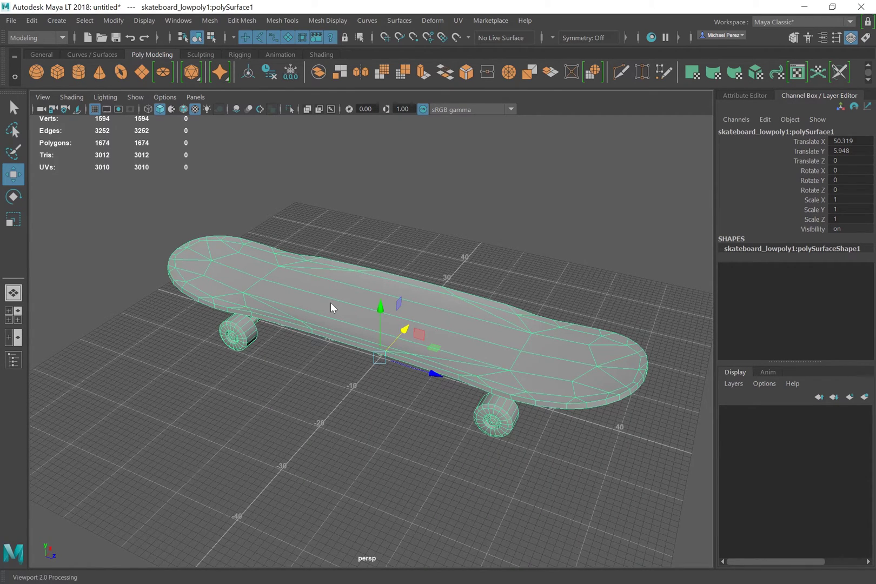
right_click_drag(330, 302, 328, 245)
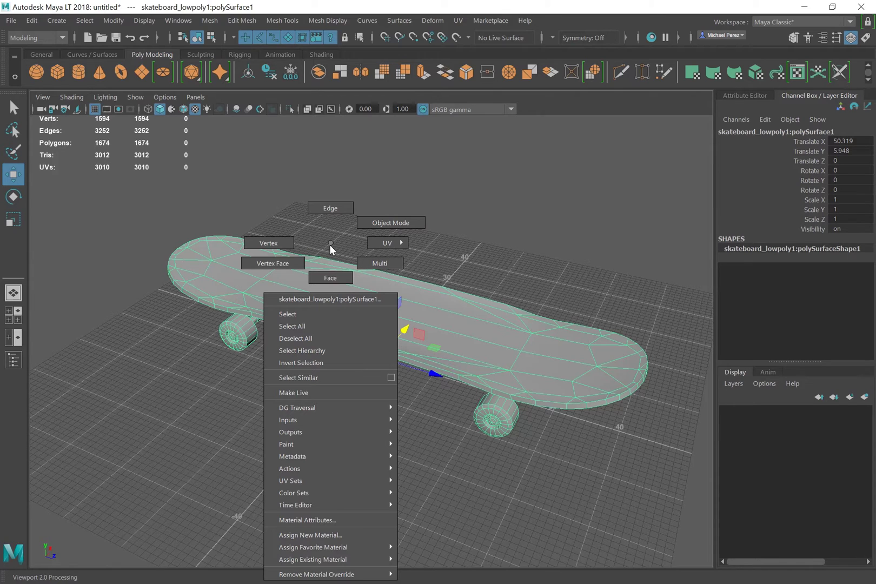
right_click_drag(331, 211, 331, 209)
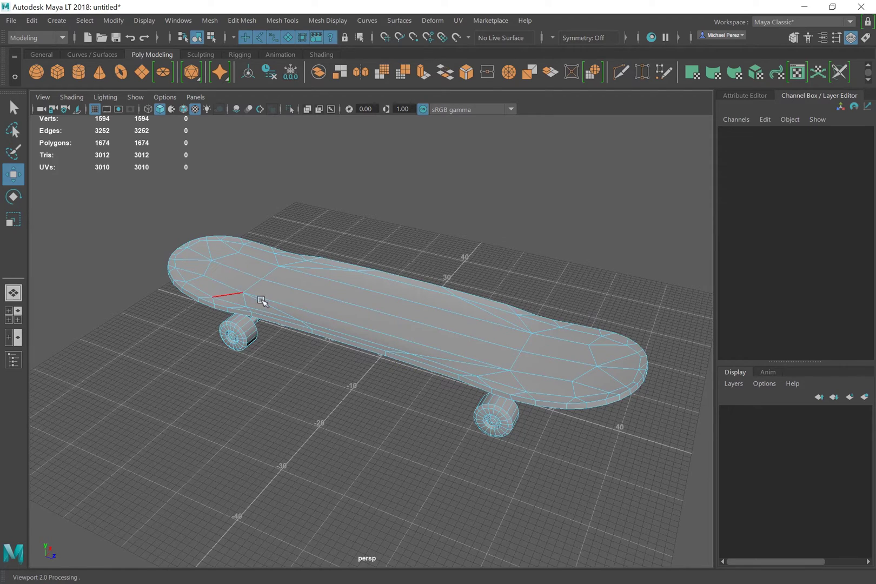
Switch the skateboard to vertex mode and try raising a single vertex near one end of the deck.
right_click_drag(310, 292, 262, 246)
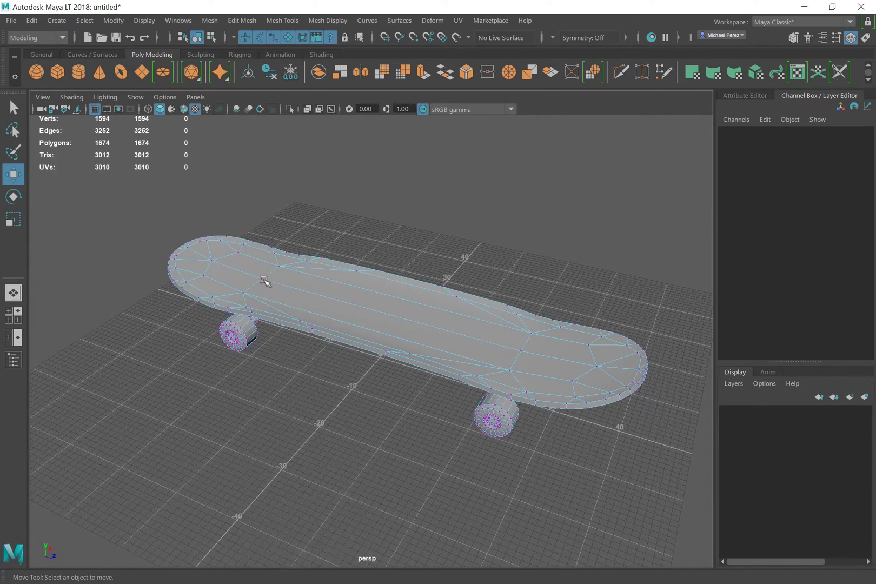
left_click(250, 291)
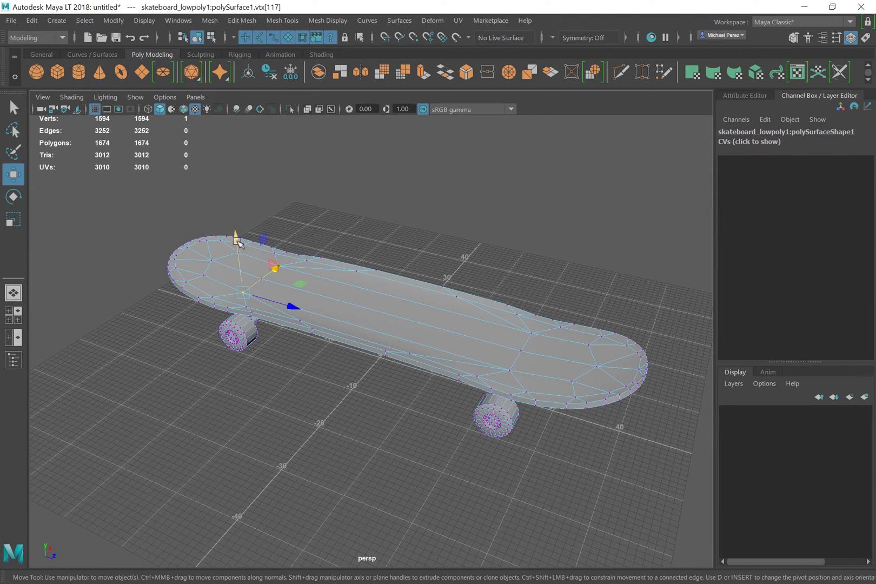
left_click_drag(237, 238, 236, 215)
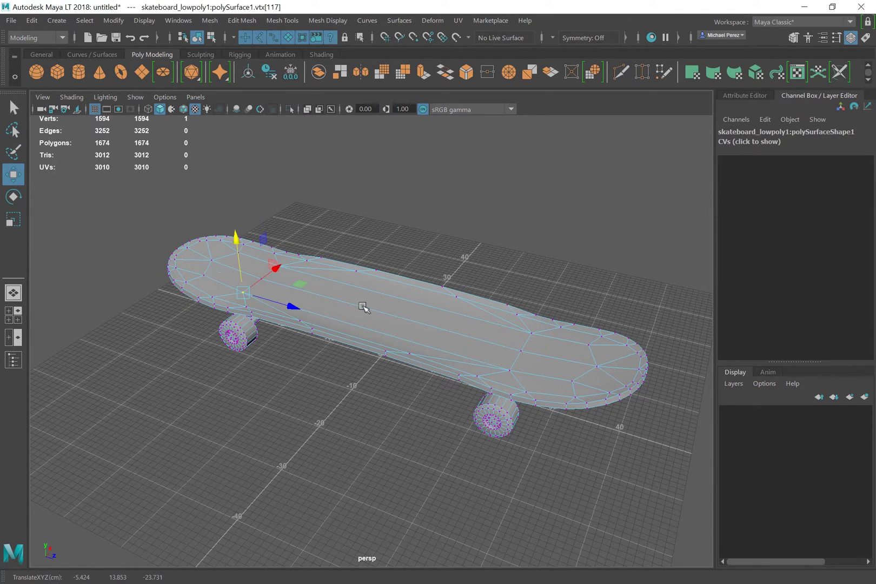
Raise the deck's two long central faces in face mode, undo the move, and return to object mode with nothing selected.
right_click_drag(364, 307, 366, 279)
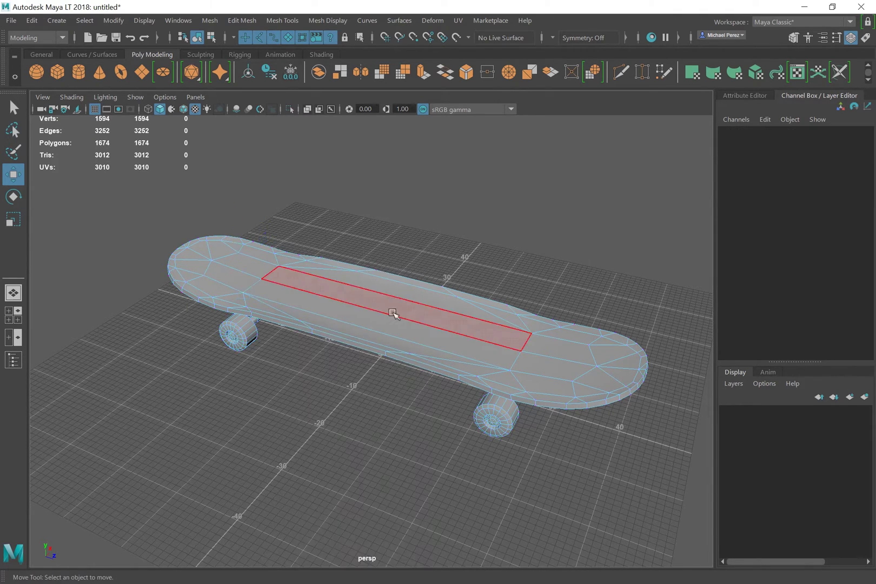
left_click(394, 313)
left_click(486, 326, "shift")
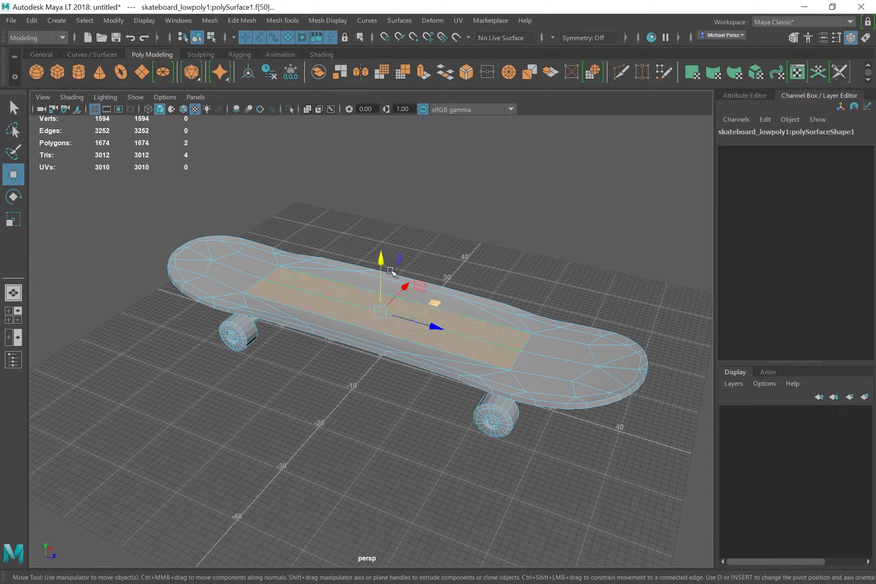
left_click_drag(385, 243, 385, 206)
key("ctrl+z")
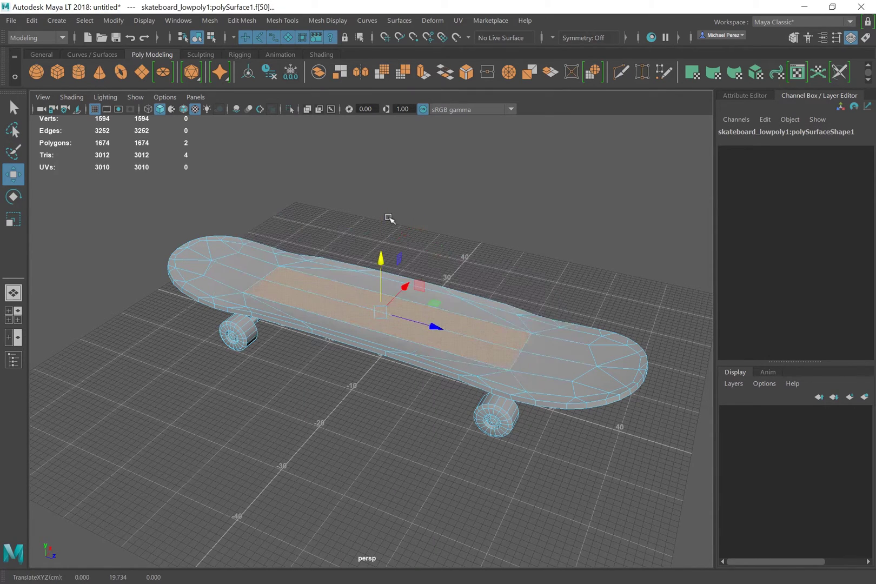
right_click_drag(464, 345, 522, 227)
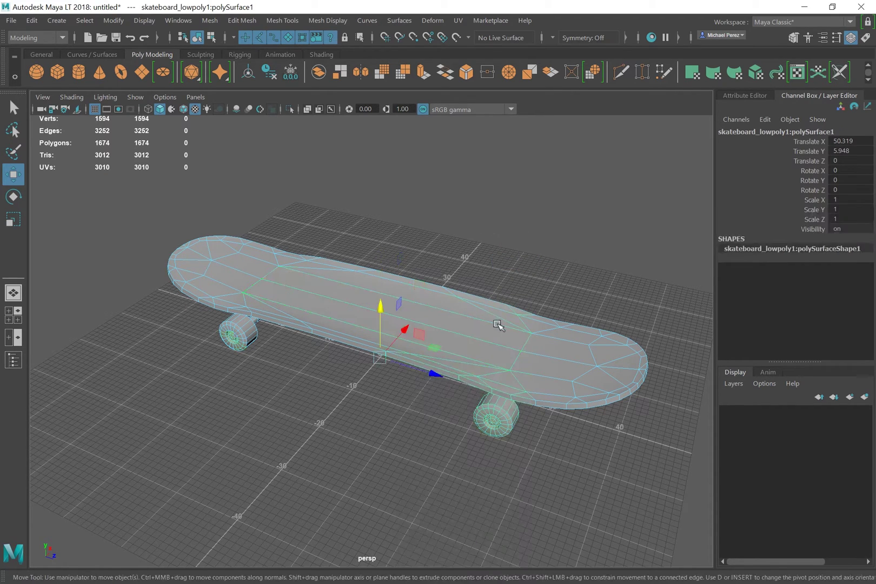
left_click(504, 258)
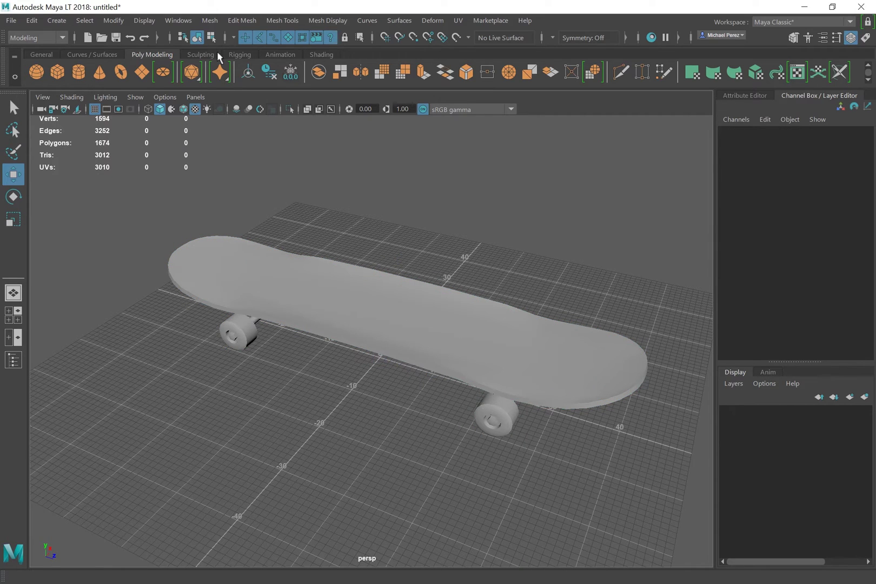
Restrict component selection to edges, select a long edge on the deck, and return to object selection.
left_click(211, 39)
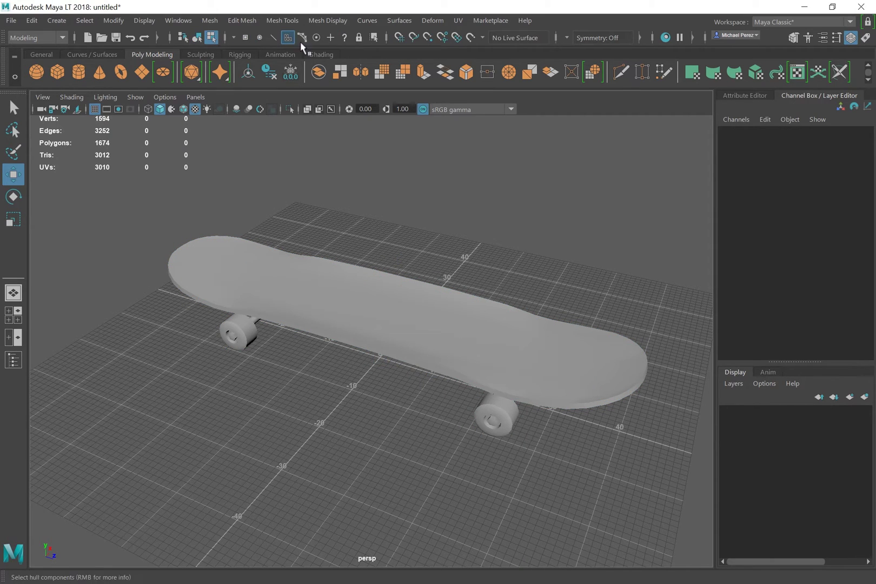
left_click(273, 38)
left_click(360, 304)
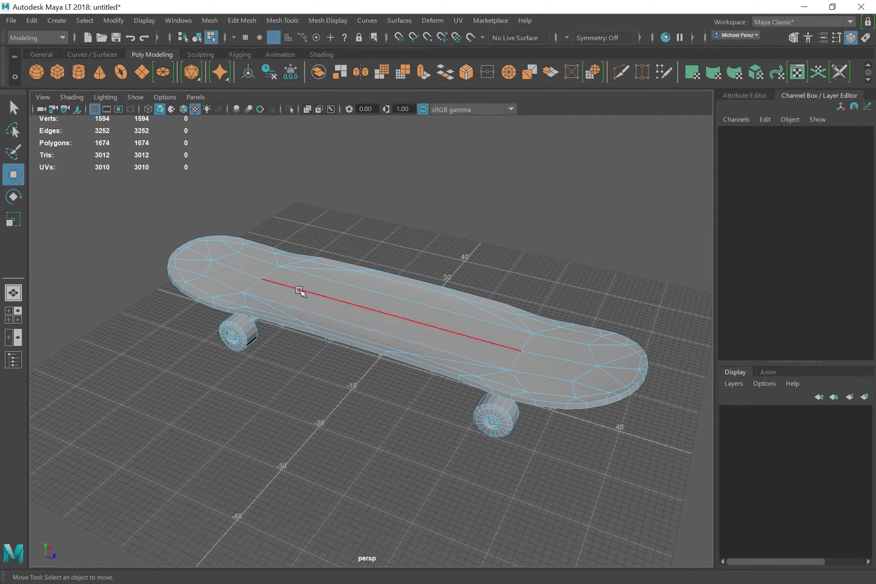
left_click(300, 292)
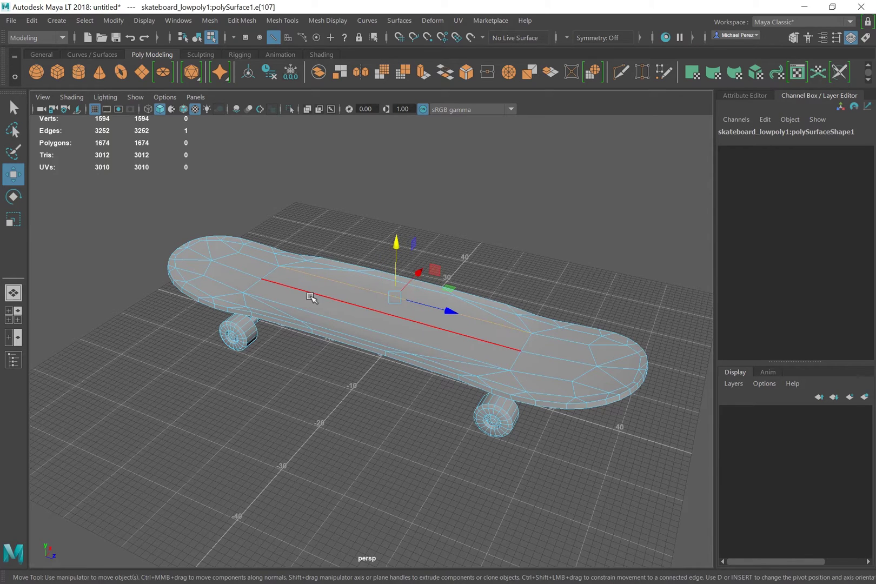
right_click(310, 300)
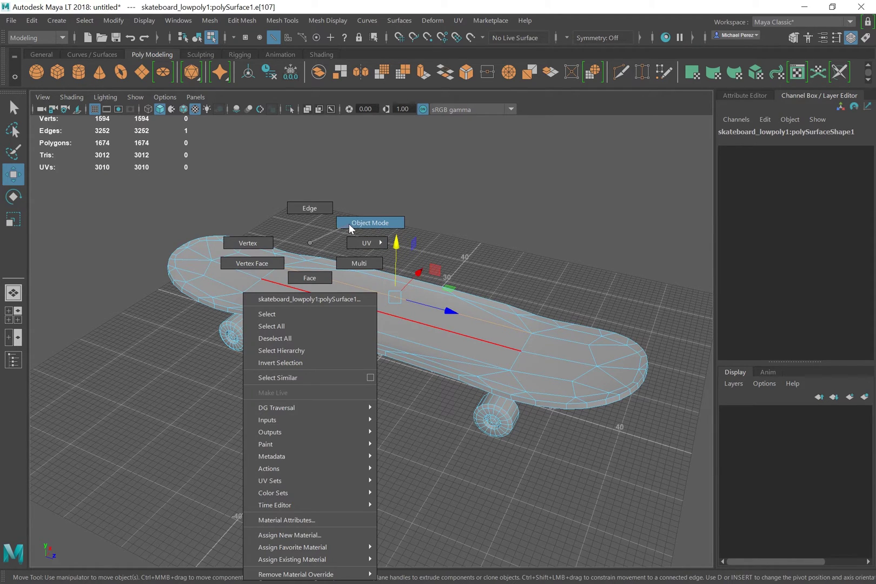
left_click(310, 248)
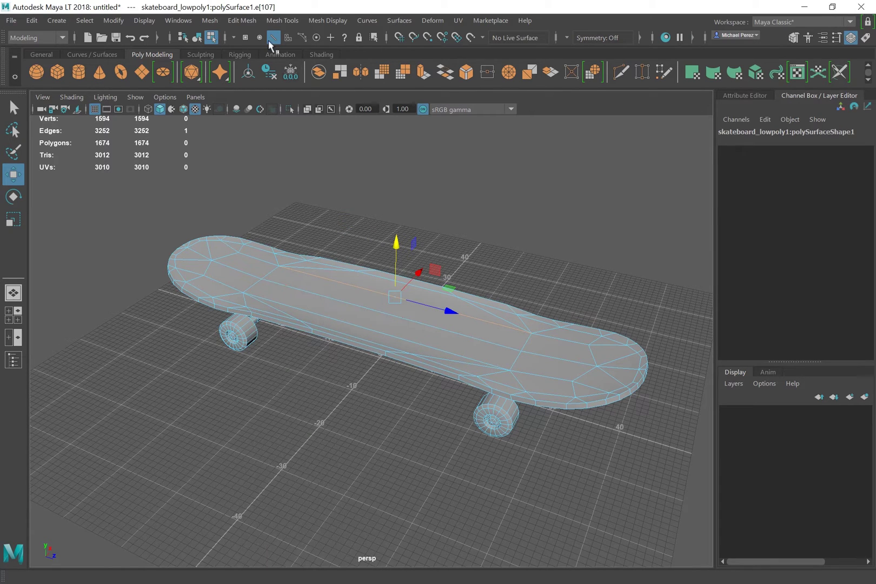
left_click(197, 38)
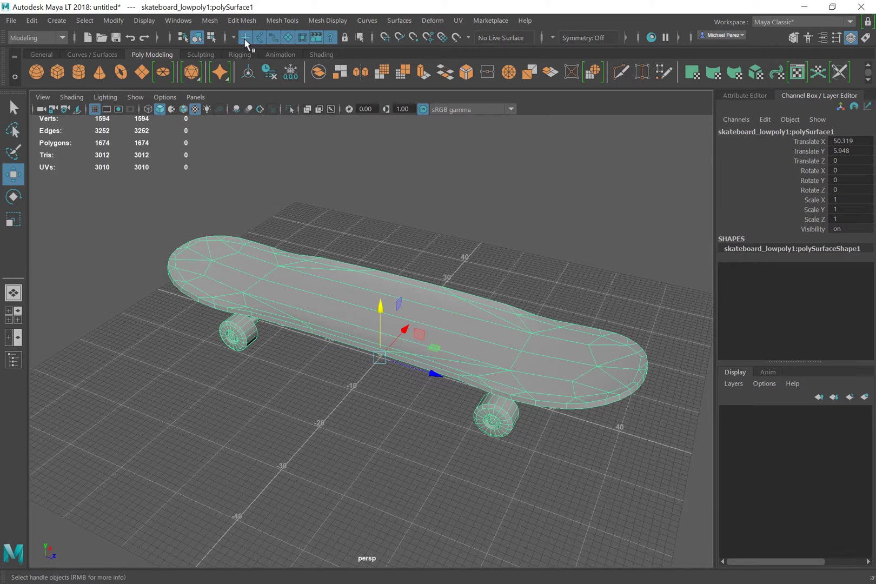
Try selecting the skateboard with surface selection disabled, and re-enable surfaces to select it again.
left_click(288, 38)
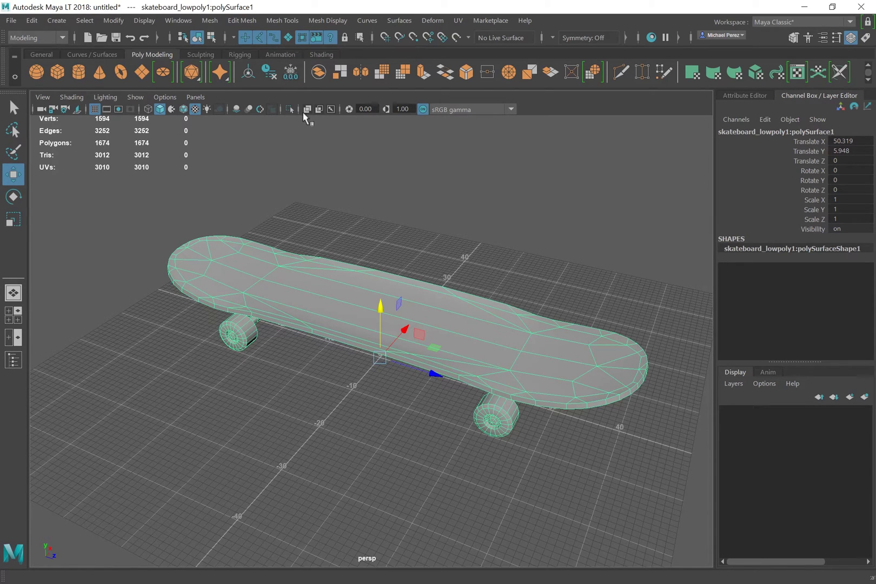
left_click(364, 267)
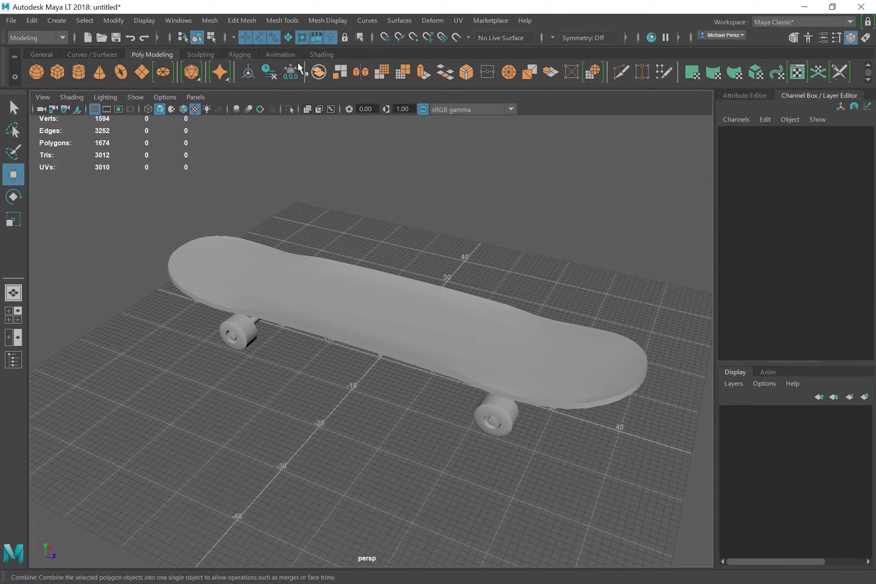
left_click(394, 303)
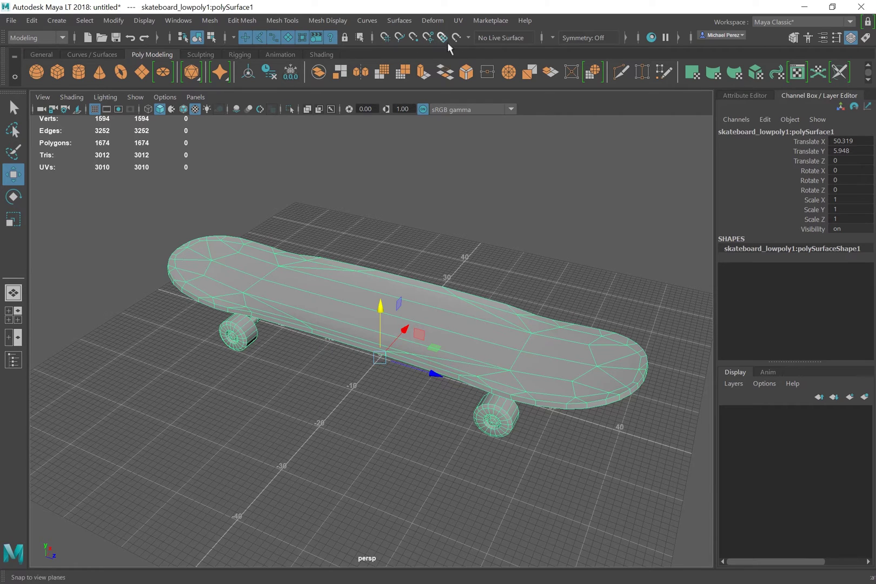
Move the skateboard across the grid with grid snapping turned on, and undo the moves.
left_click(384, 38)
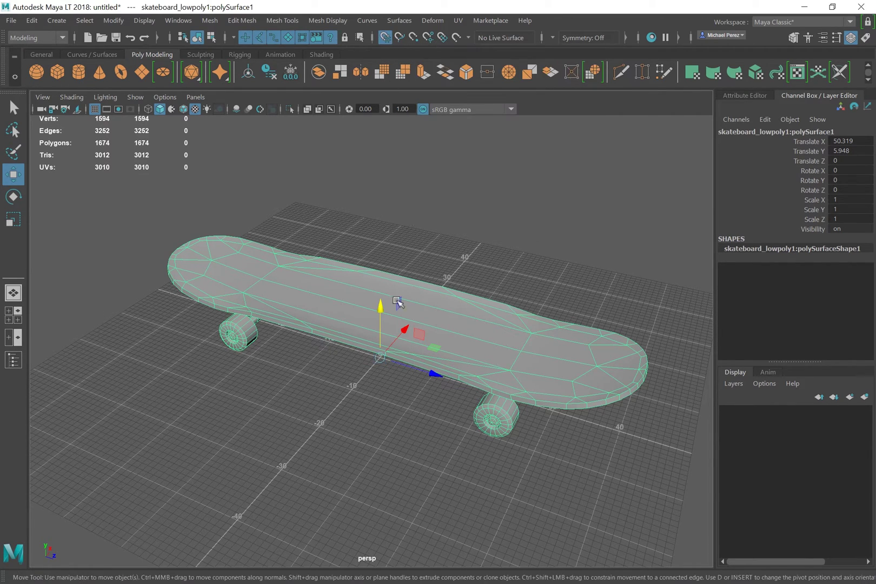
left_click_drag(402, 329, 377, 210)
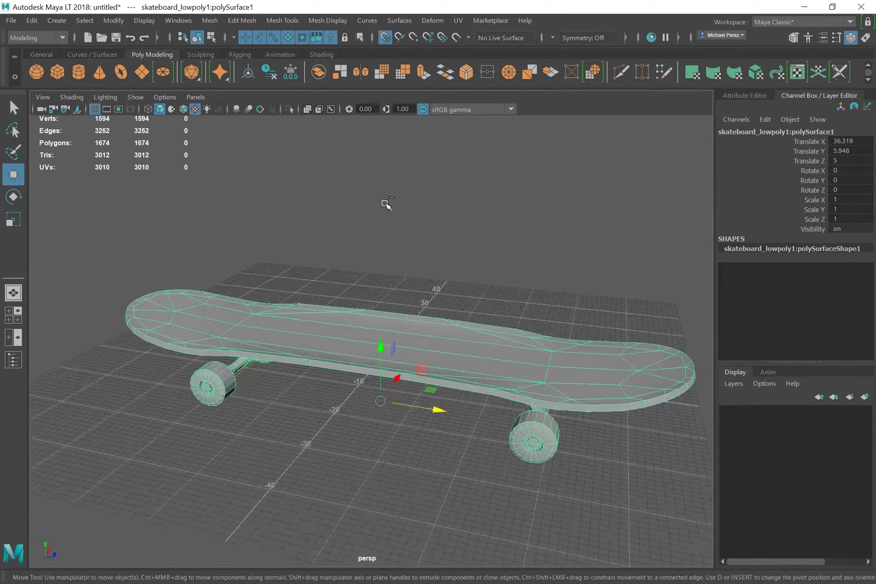
middle_click_drag(388, 212, 402, 223)
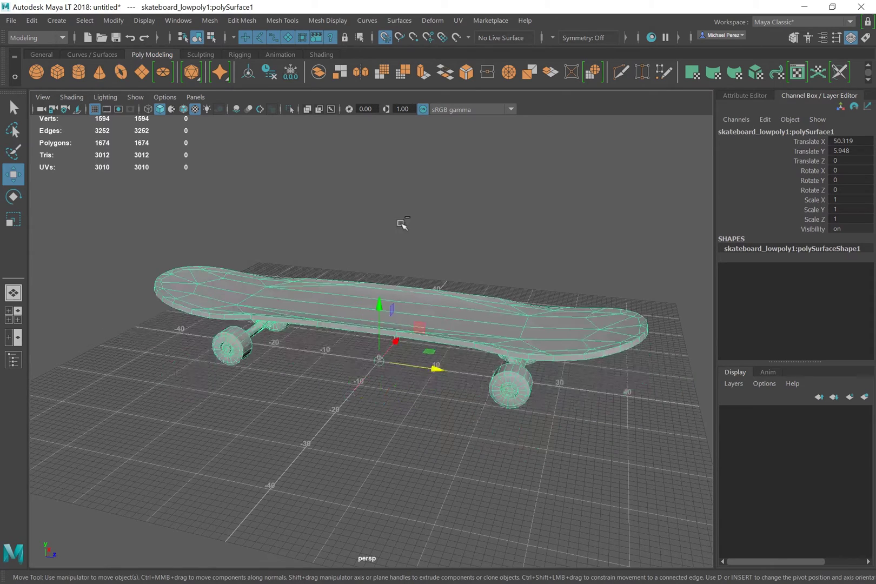
Replace grid snapping with point snapping, move a vertex on top of the deck in vertex mode, and undo the vertex moves.
left_click(413, 39)
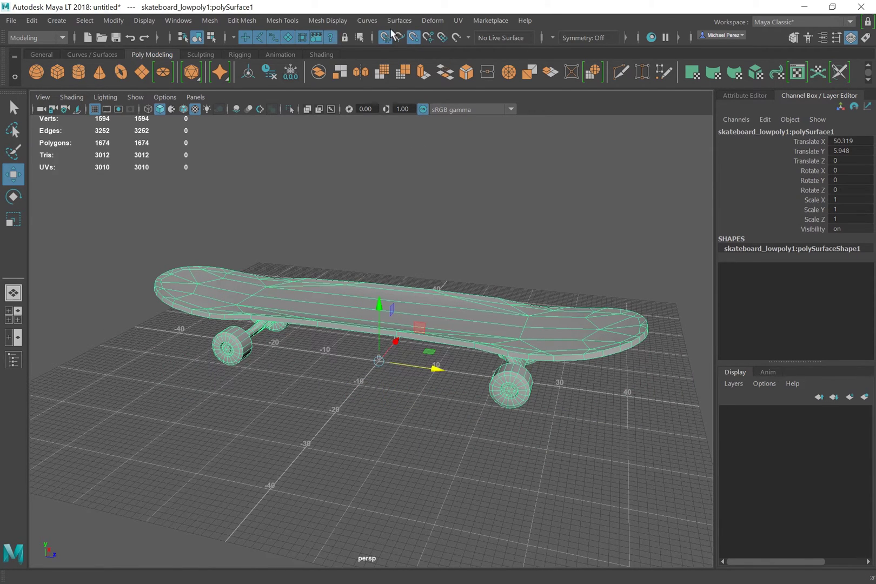
left_click_drag(401, 238, 416, 335, "alt")
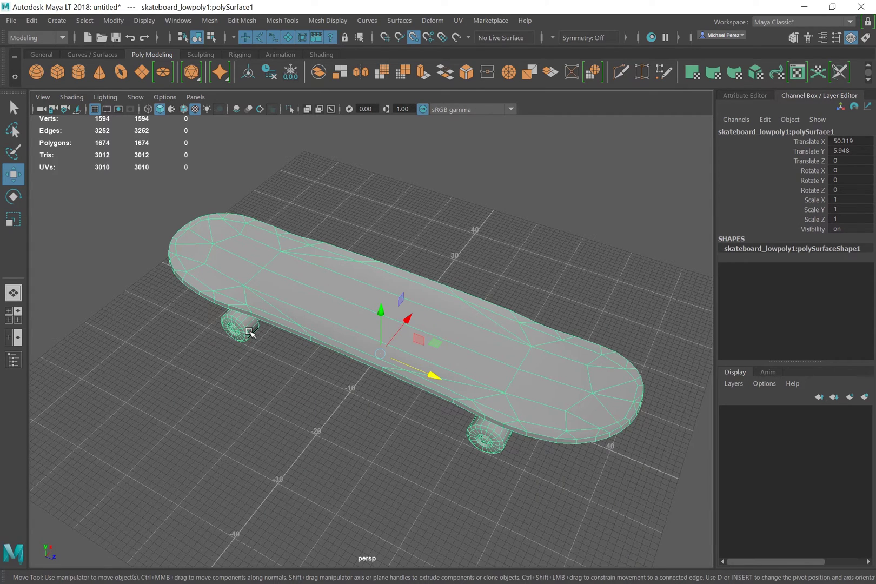
key("Down")
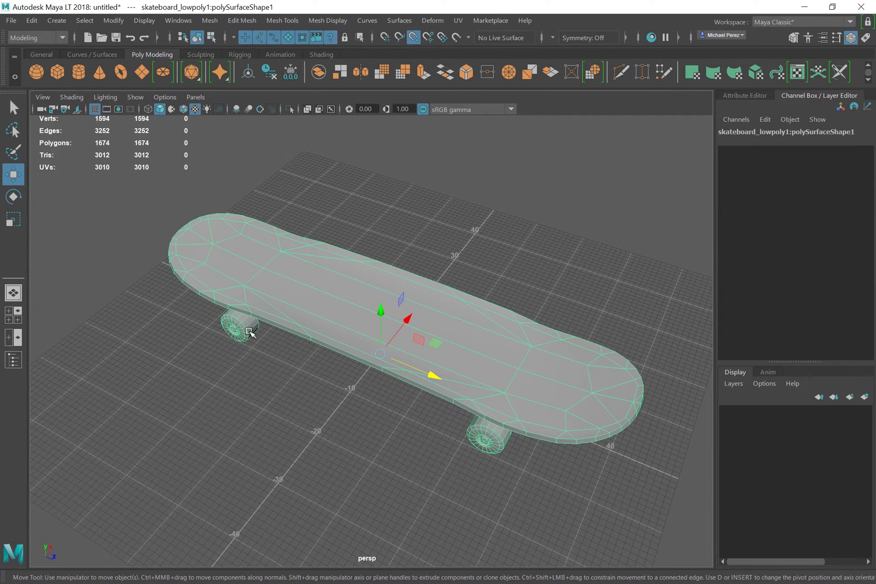
right_click_drag(316, 296, 258, 242)
left_click(270, 268)
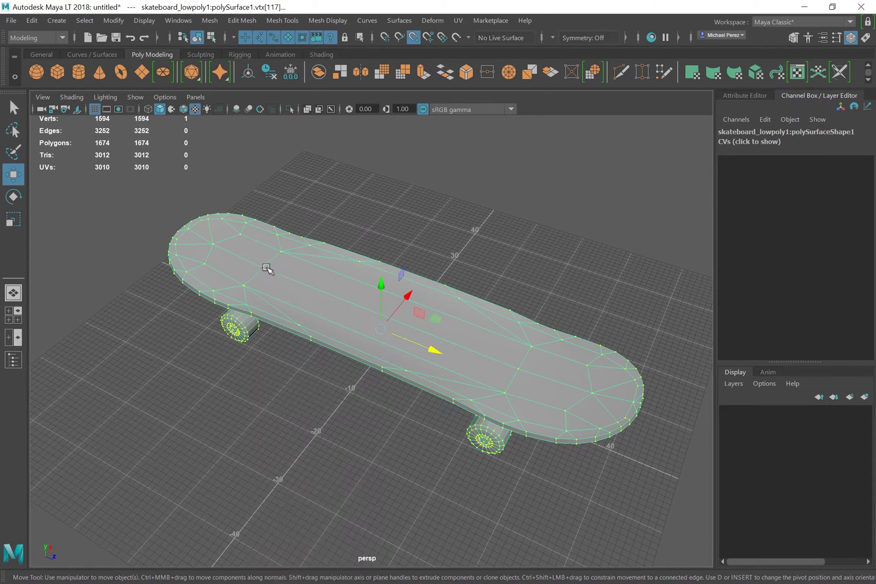
mouse_move(310, 288)
left_mouse_down()
mouse_move(508, 367)
mouse_move(523, 369)
mouse_move(516, 369)
mouse_move(532, 347)
mouse_move(453, 375)
mouse_move(412, 373)
mouse_move(410, 362)
mouse_move(389, 364)
mouse_move(402, 367)
mouse_move(384, 374)
mouse_move(402, 365)
mouse_move(329, 335)
mouse_move(308, 292)
left_mouse_up()
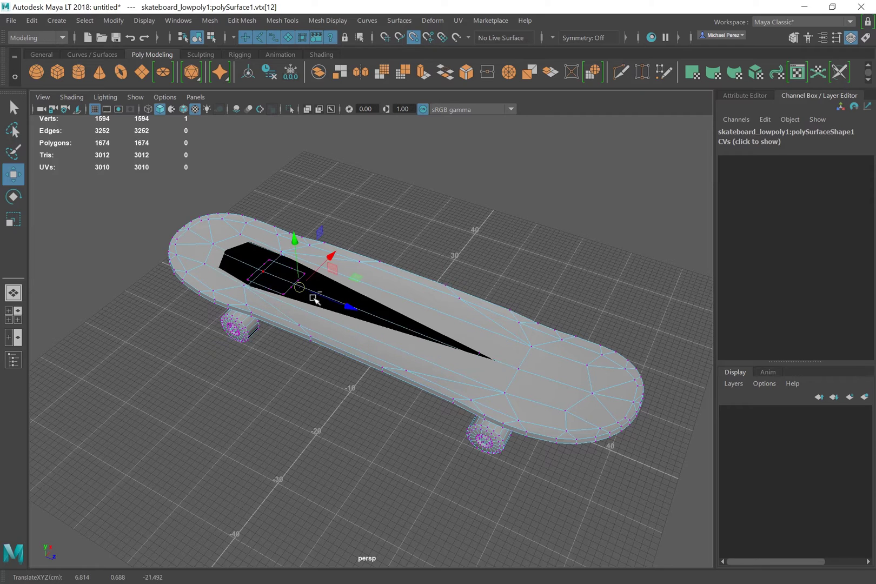
key("ctrl+z")
key("ctrl+z")
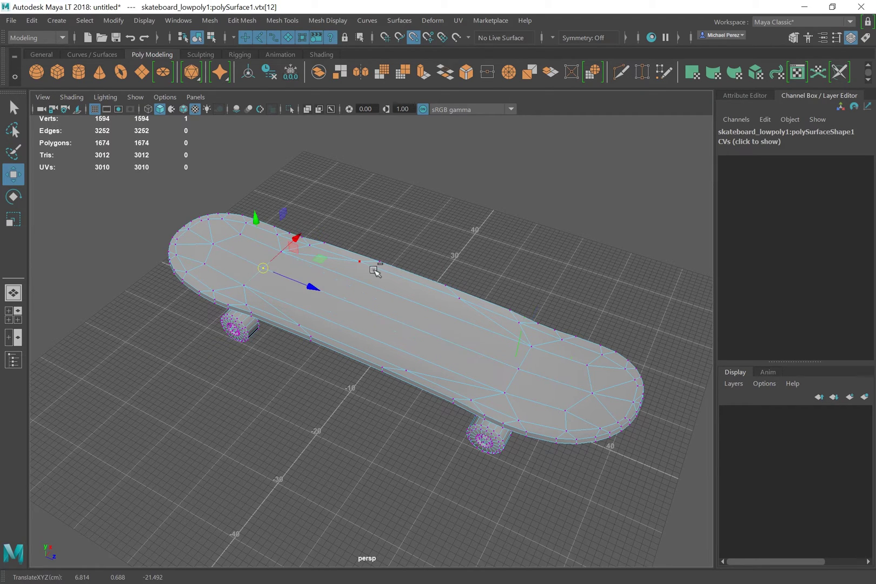
Return to object mode, select the skateboard and make it a live surface.
right_click_drag(376, 310, 446, 227)
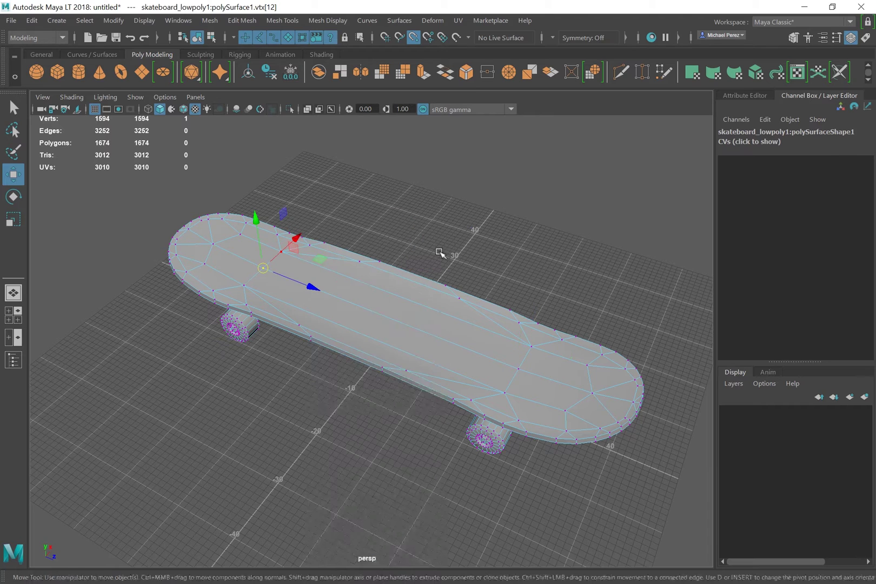
left_click(440, 252)
left_click(405, 294)
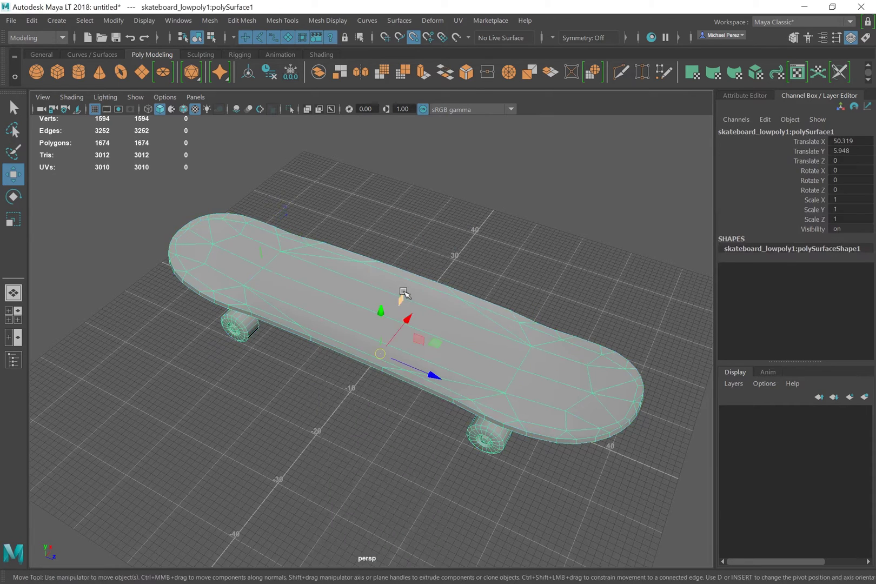
left_click(457, 38)
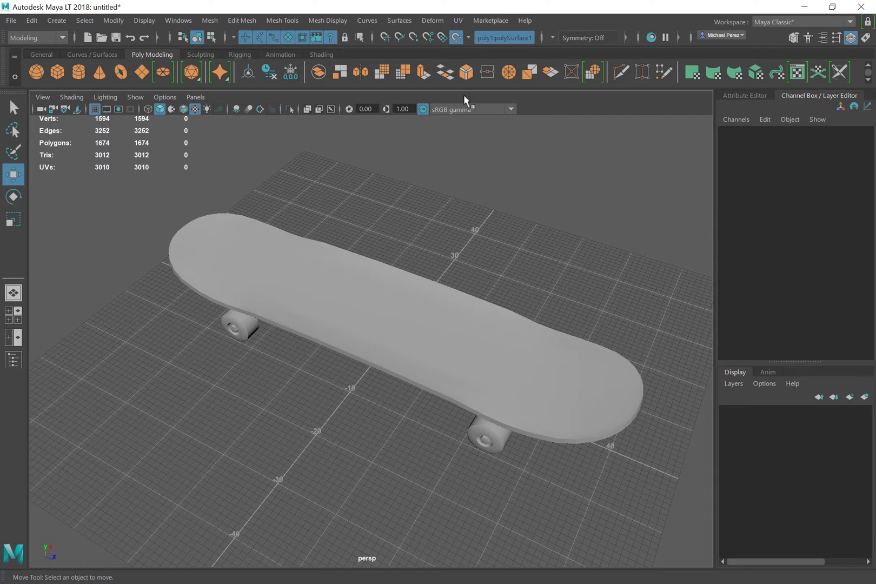
Turn off the live surface, and open the Hypershade to show the phong1 material's properties.
left_click(457, 38)
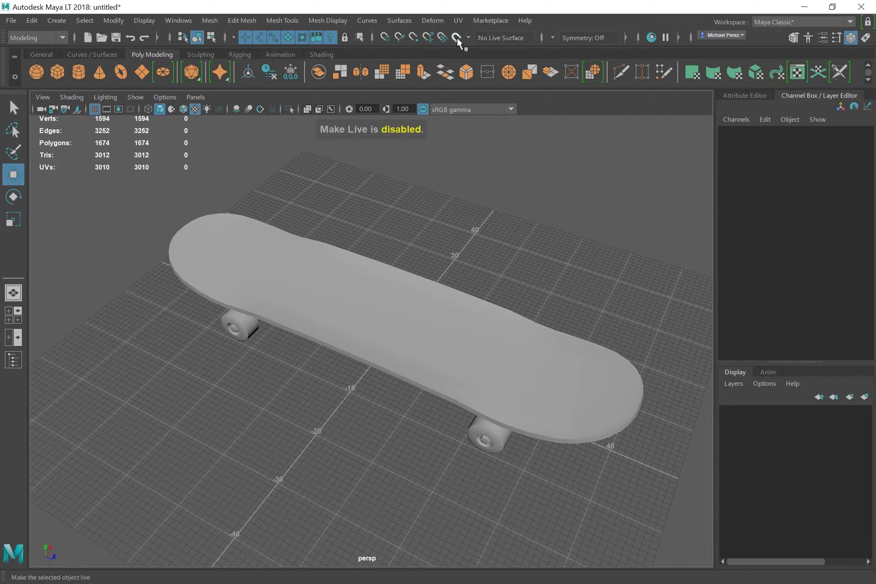
left_click(651, 37)
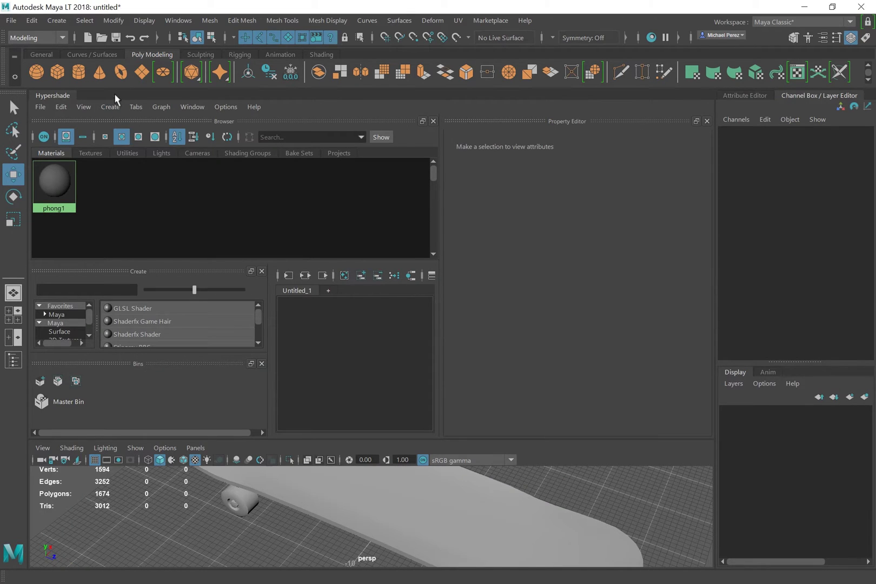
left_click(60, 190)
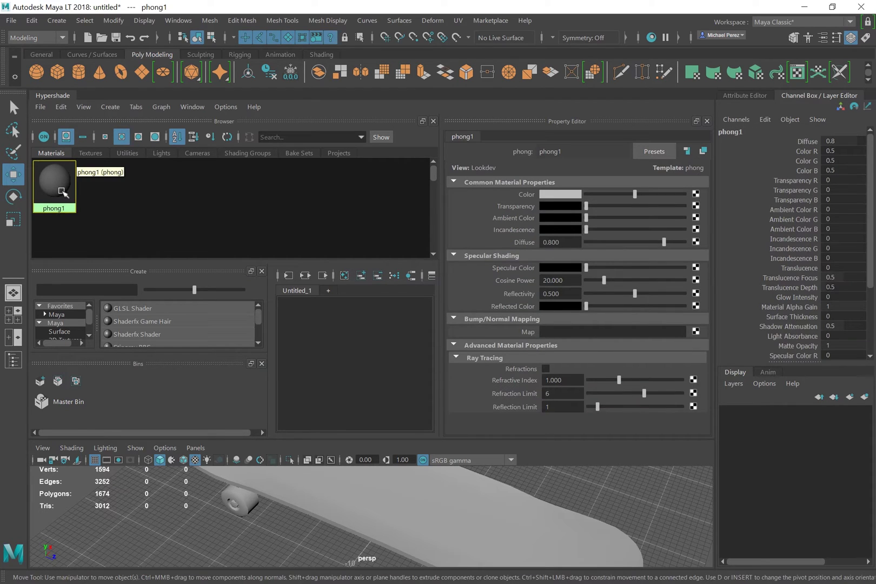
Browse the scene's textures, utilities, lights and cameras in the Hypershade.
left_click(95, 151)
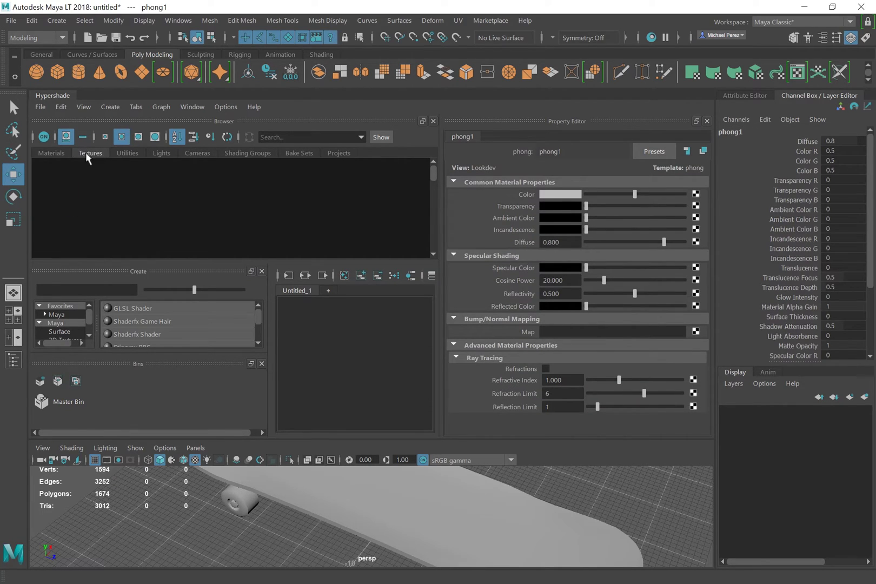
left_click(132, 151)
left_click(160, 152)
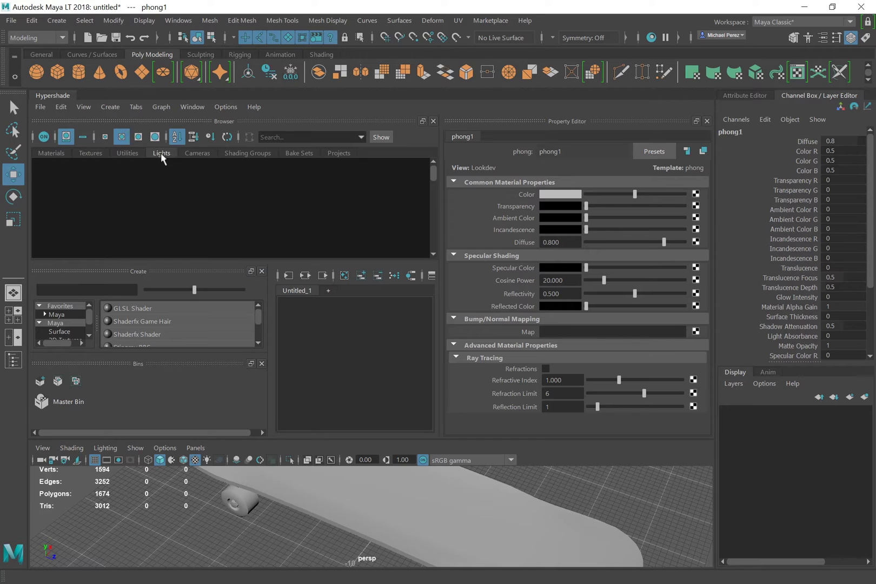
left_click(195, 153)
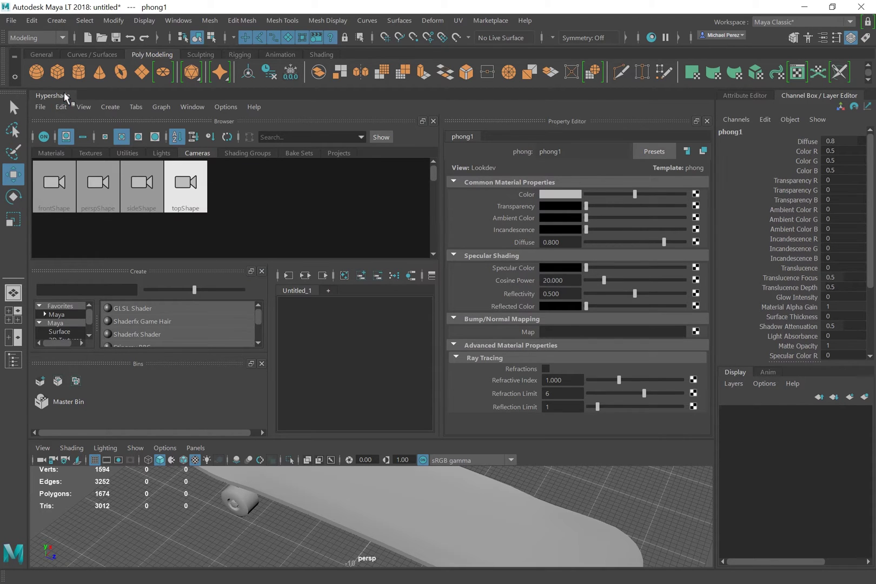
Undock the Hypershade into a floating window and close it.
left_click_drag(64, 94, 114, 145)
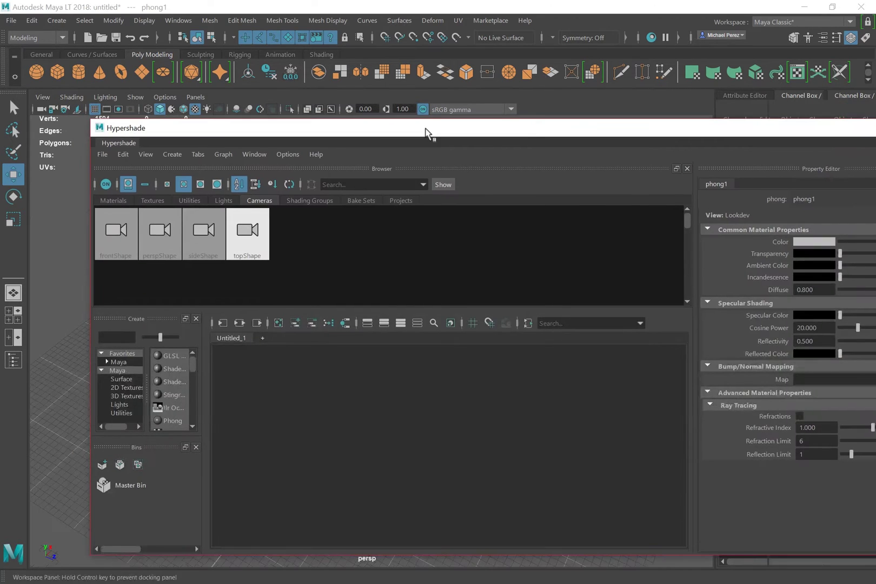
left_click_drag(492, 131, 294, 182)
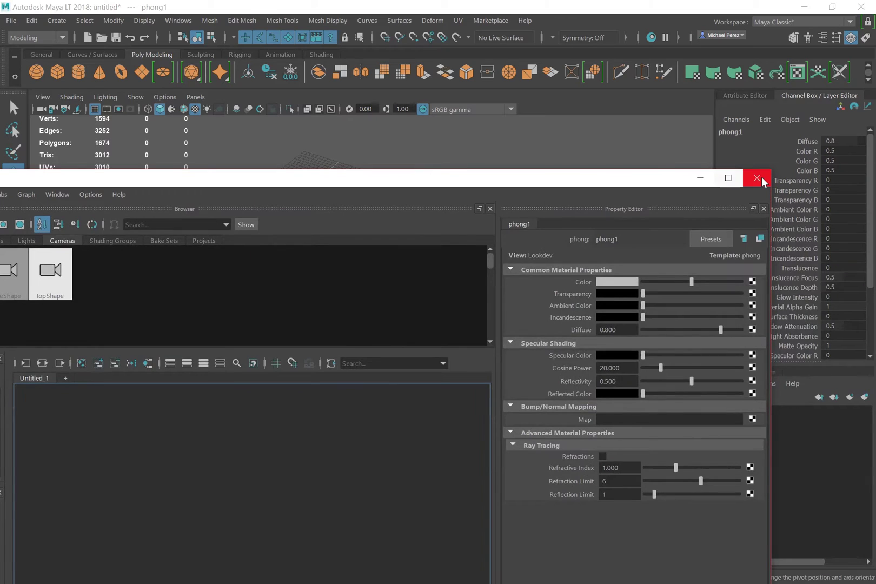
left_click(756, 178)
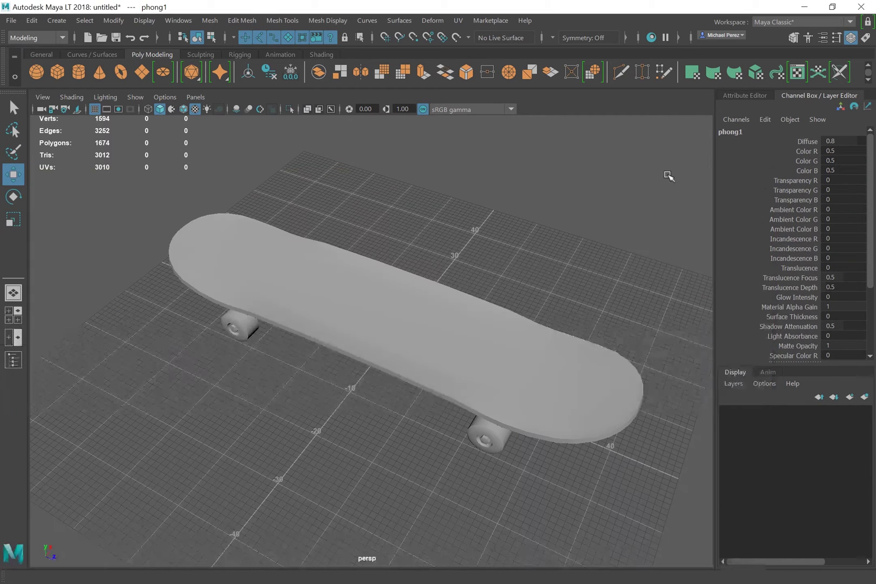
Open the Modeling Toolkit, move it up to view all of its tools and settings, and close it.
left_click(793, 39)
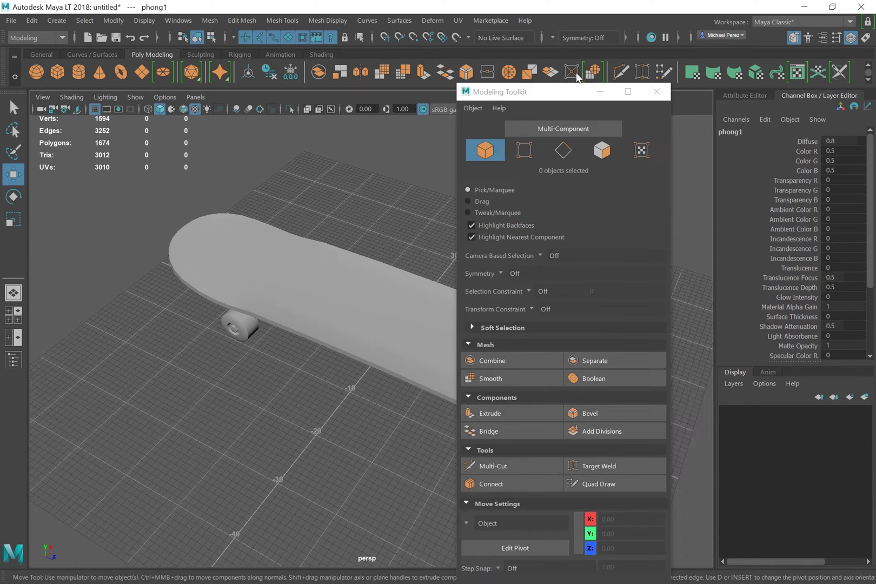
left_click_drag(578, 93, 576, 53)
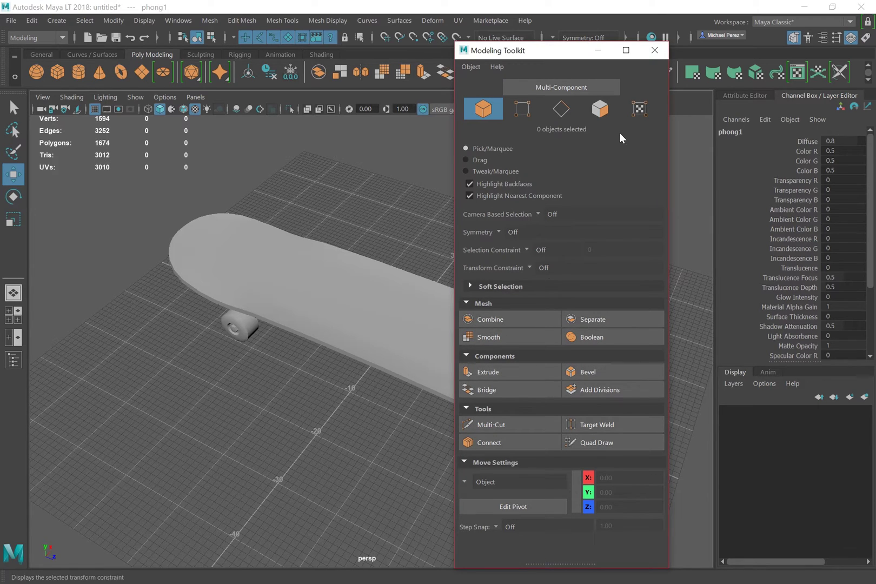
left_click(659, 52)
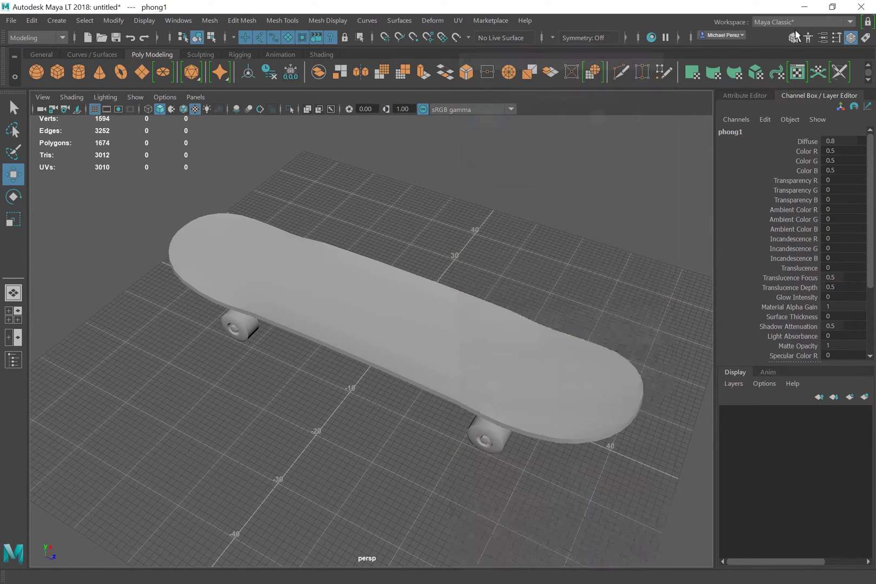
Examine the skateboard's tessellation attributes and its phong1 material attributes in the Attribute Editor.
left_click(823, 39)
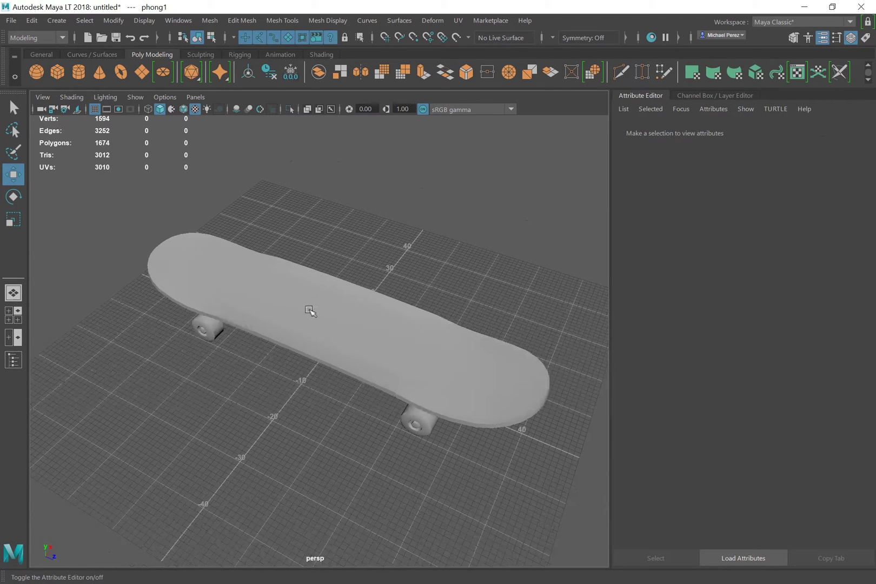
left_click(310, 311)
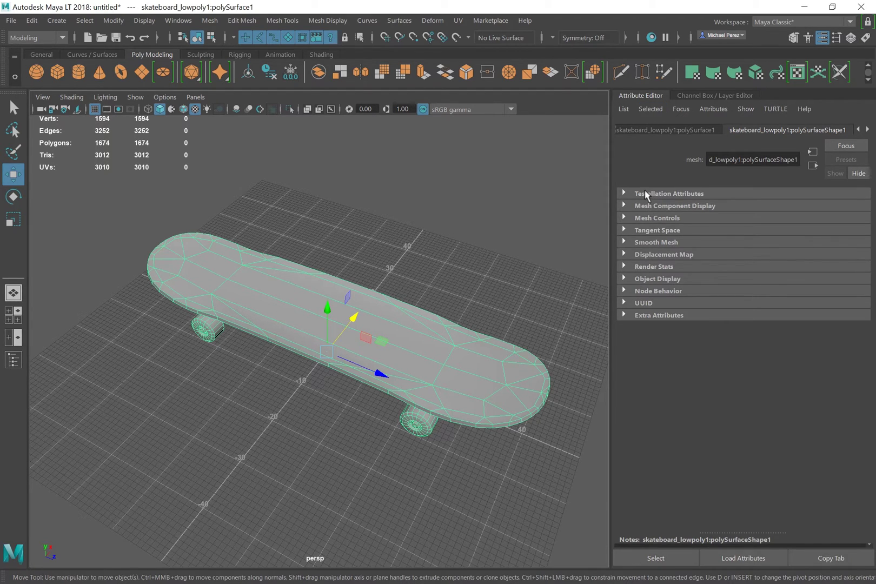
left_click(624, 193)
left_click(625, 192)
left_click(868, 130)
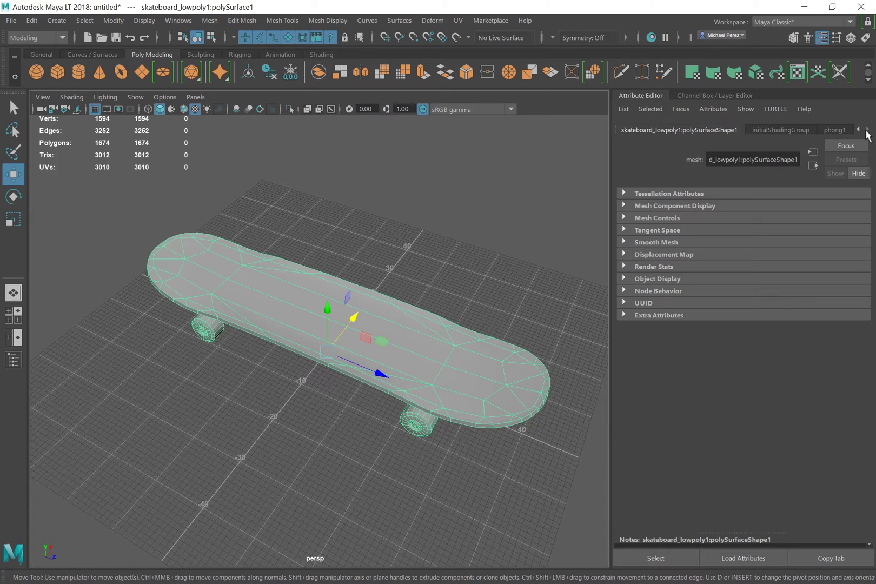
left_click(838, 129)
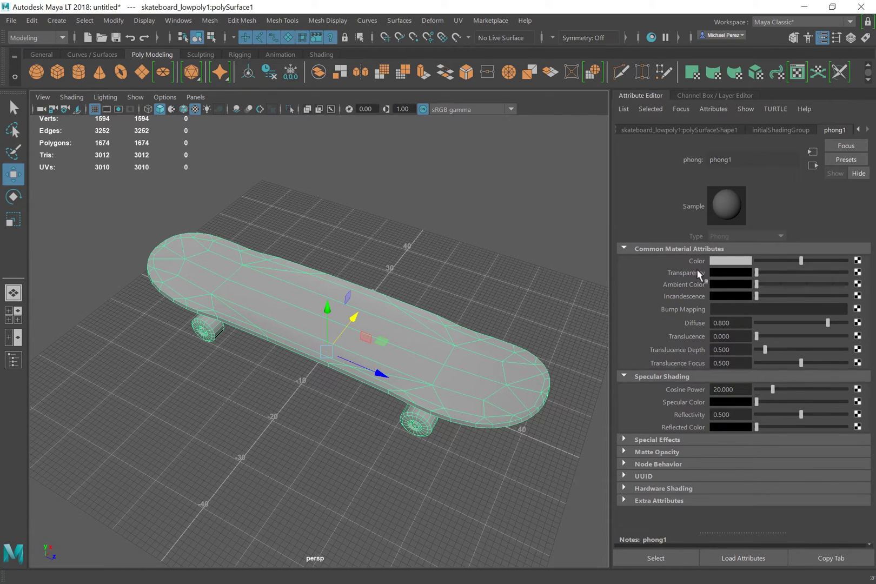
Select a vertex on top of the deck in vertex mode and set the Move Tool's soft selection falloff radius to 15.42.
left_click(839, 39)
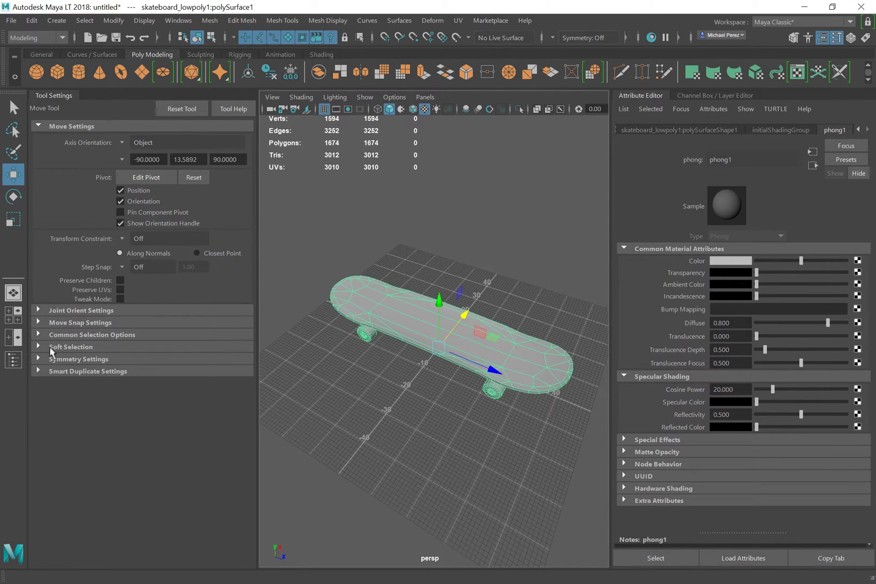
left_click(70, 347)
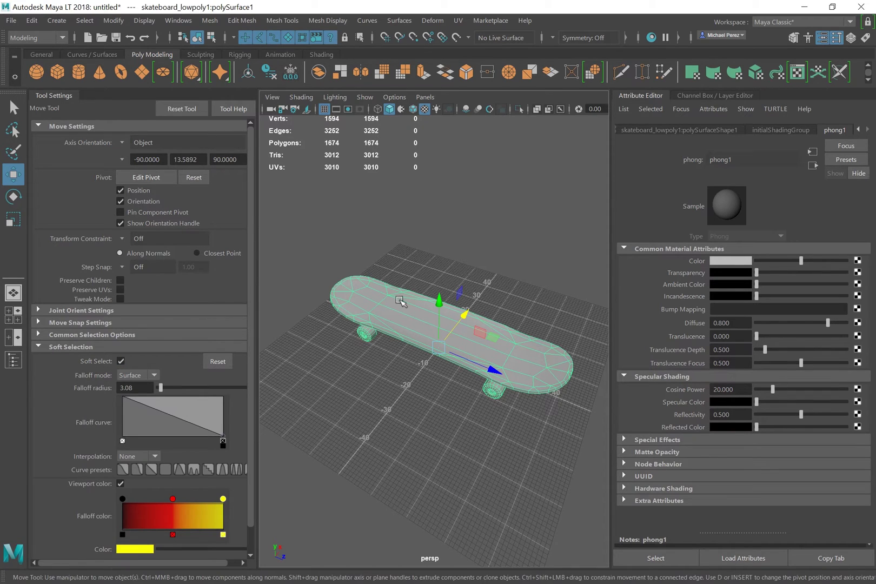
right_click_drag(399, 299, 328, 240)
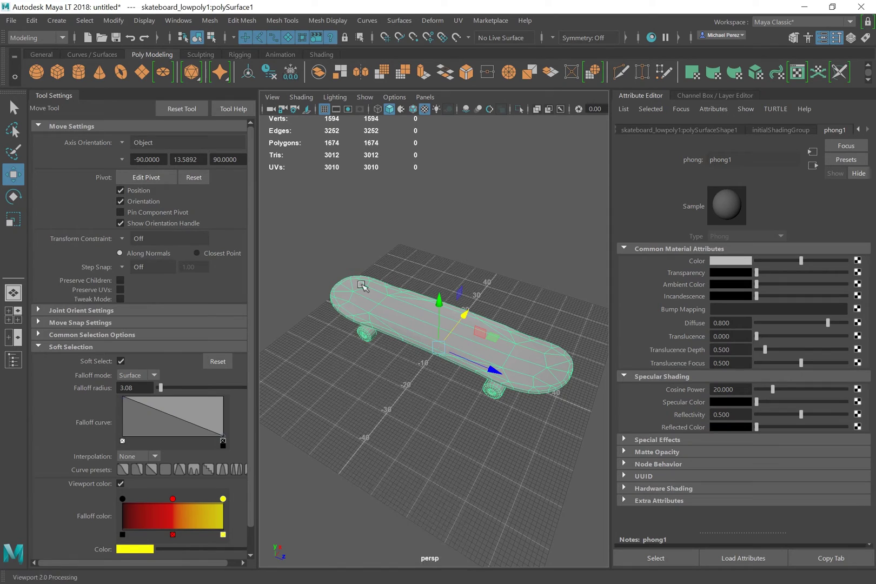
left_click(383, 302)
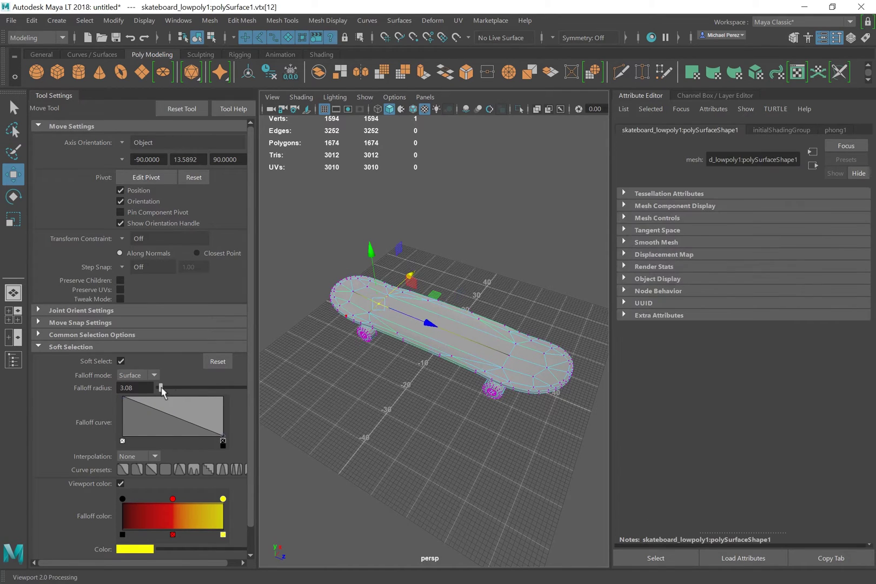
left_click_drag(162, 388, 174, 388)
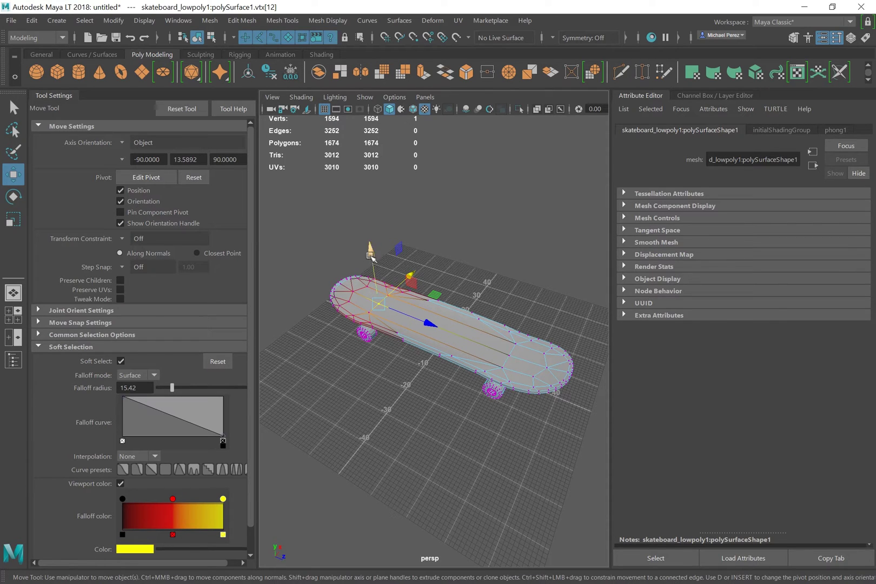
Pull the vertex upward with soft selection, undo the move, and turn Soft Select off.
left_click_drag(370, 255, 365, 190)
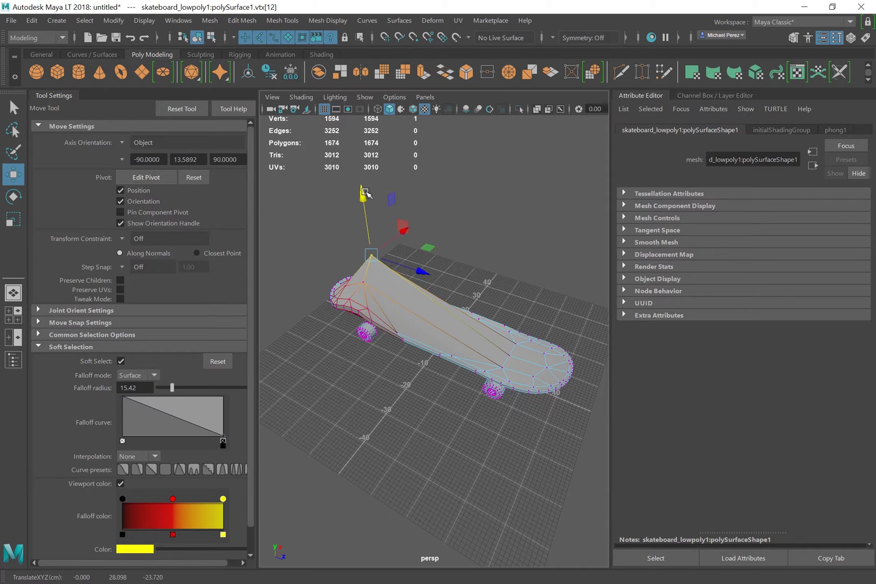
key("ctrl+z")
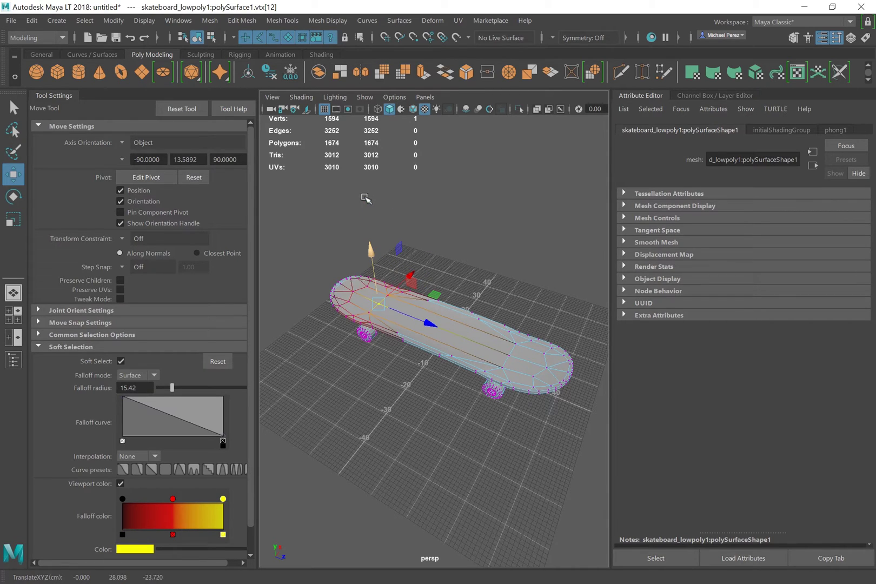
left_click(120, 361)
left_click(38, 347)
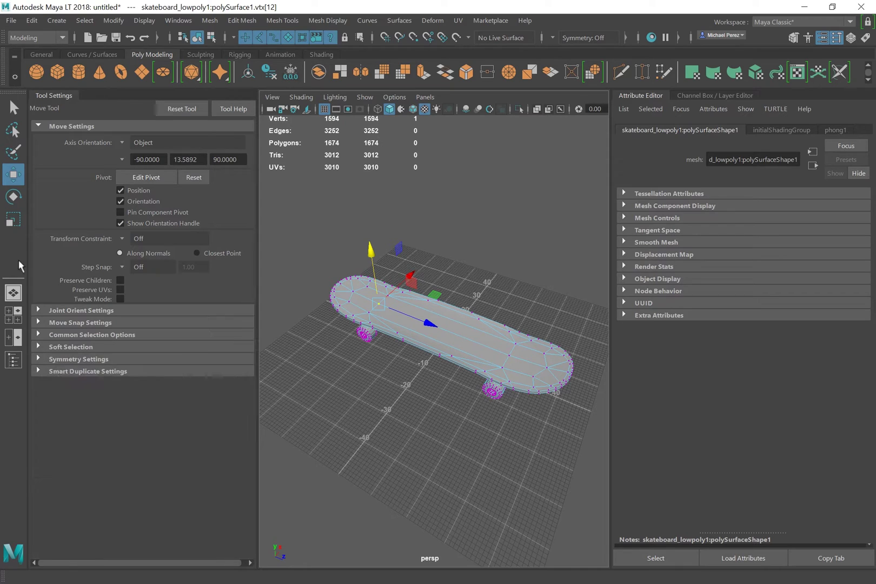
Review the settings of the Rotate Tool and the Scale Tool, and hide Tool Settings with the Scale Tool active.
left_click(13, 198)
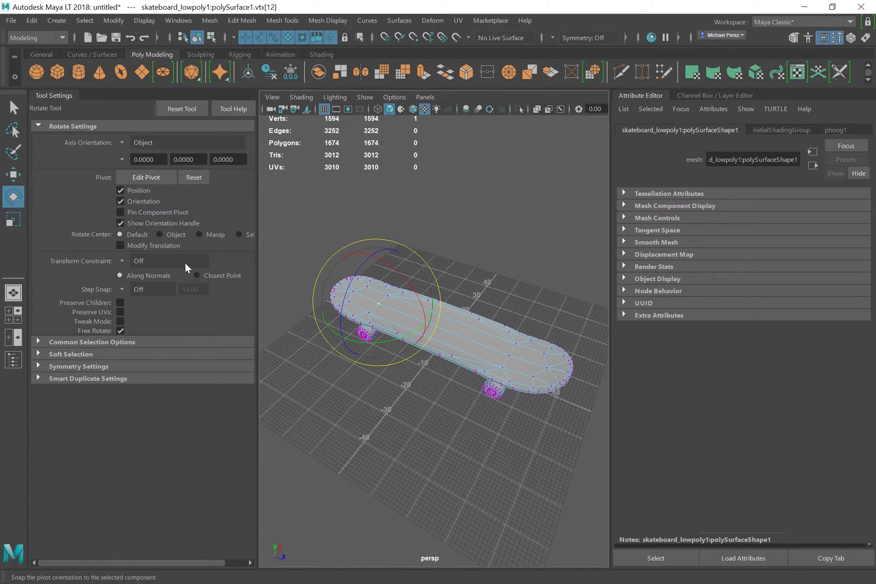
left_click(14, 220)
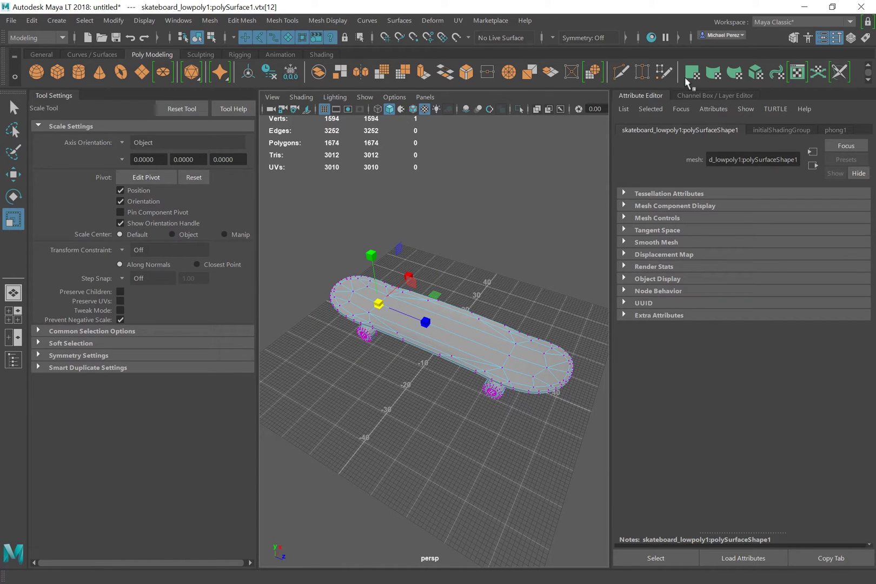
left_click(836, 37)
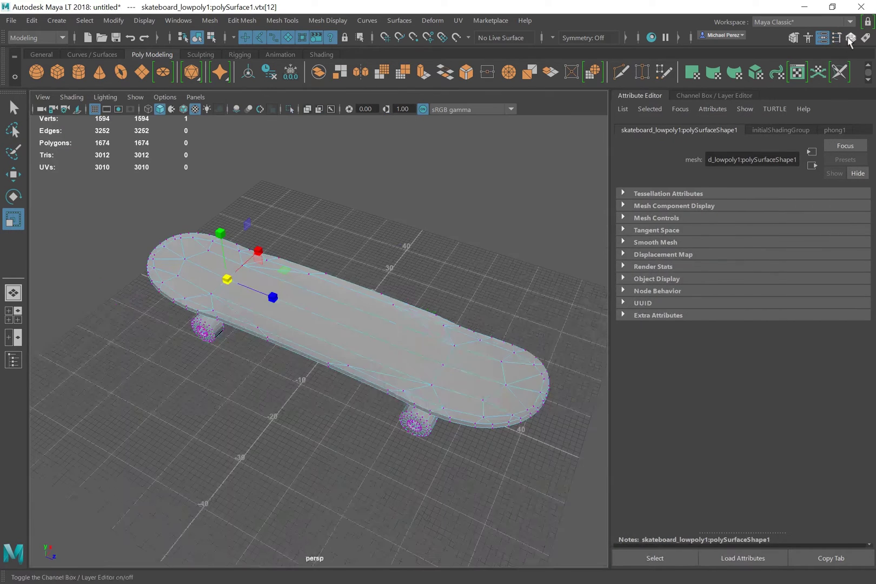
Show the Channel Box, return to object mode and select the skateboard.
left_click(850, 38)
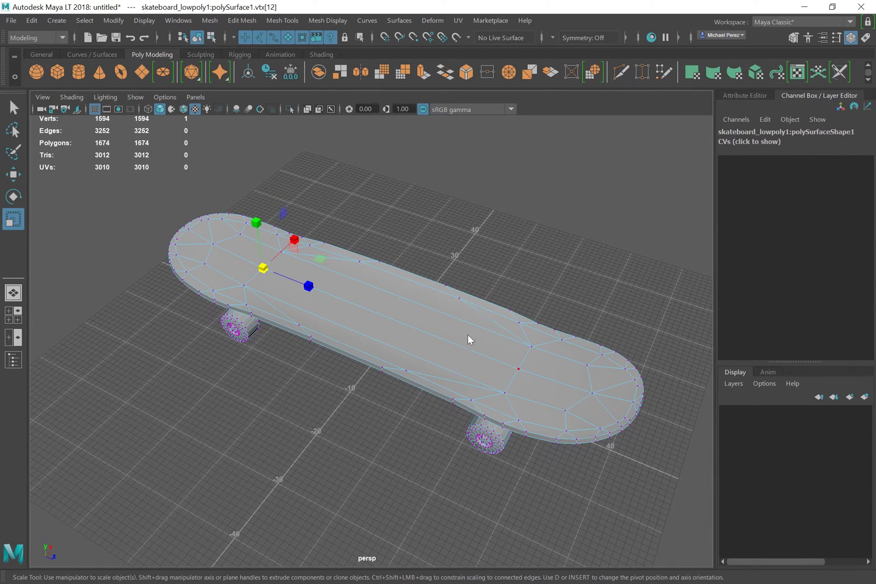
right_click_drag(468, 242, 535, 216)
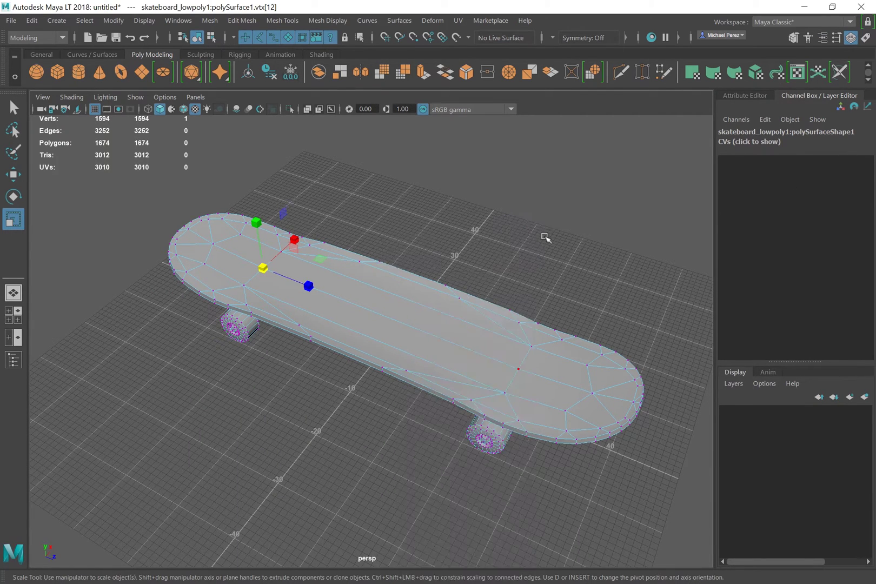
left_click(459, 336)
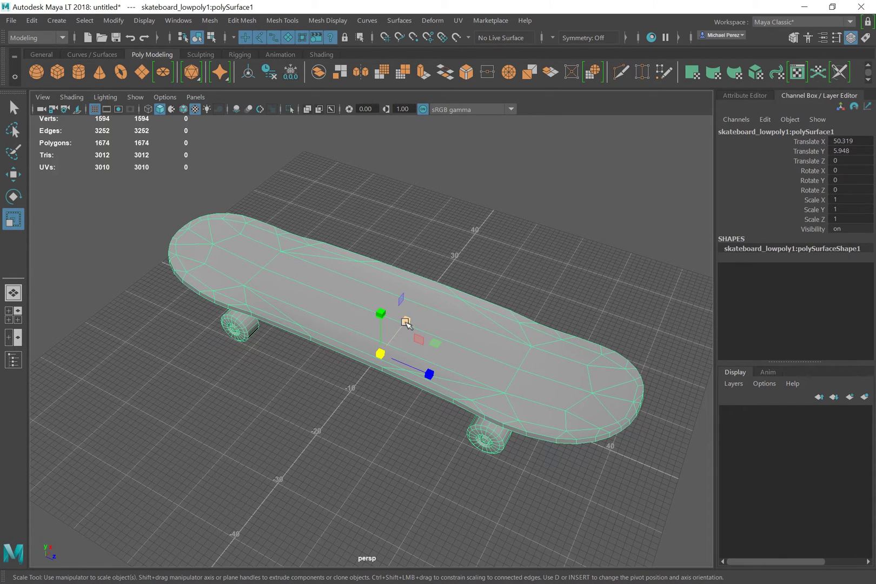
Stretch the skateboard to a Scale X of 2.543, reduce Scale X to 1.966, and undo the scaling.
left_click_drag(406, 319, 451, 254)
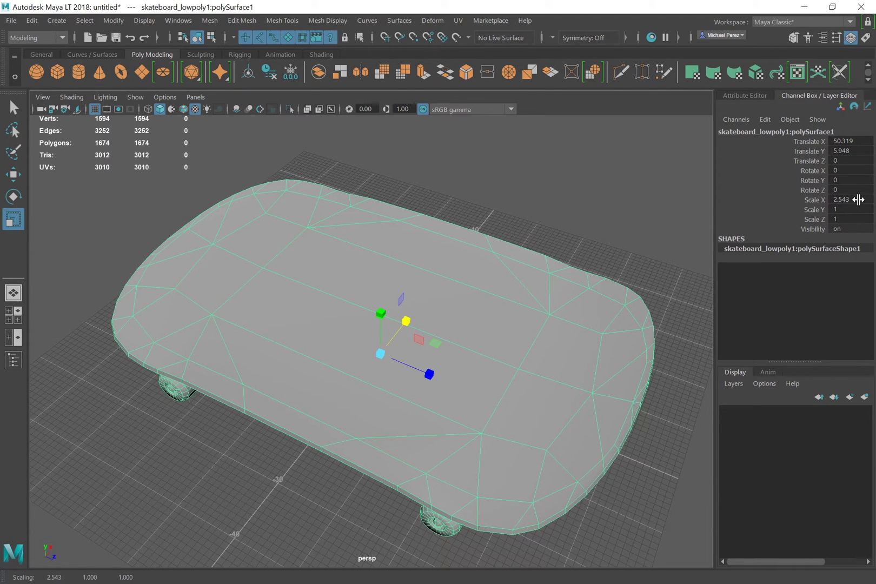
left_click(818, 201)
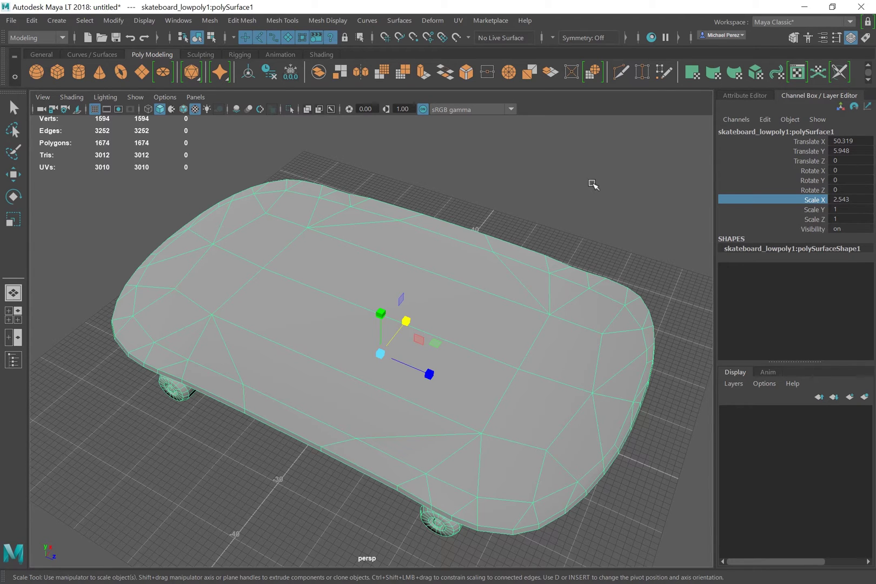
middle_click_drag(592, 185, 566, 191)
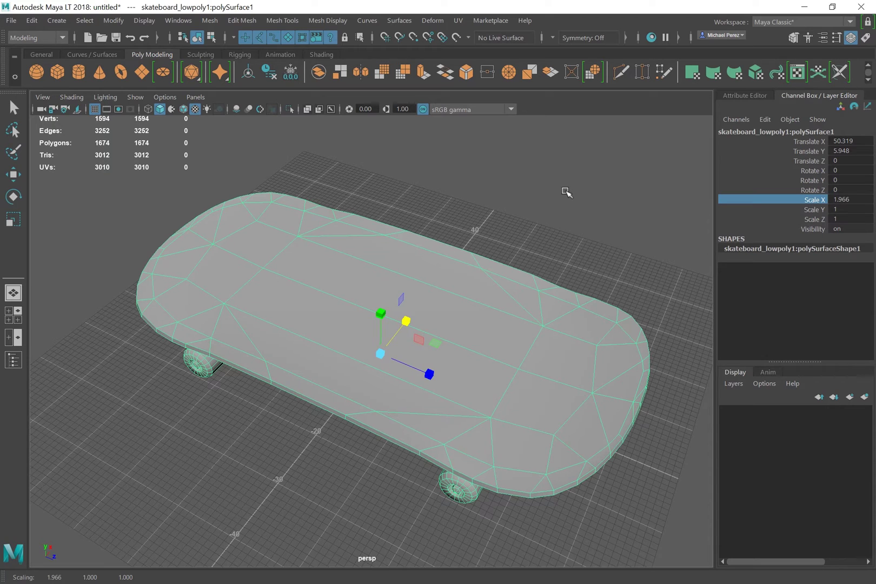
key("ctrl+z")
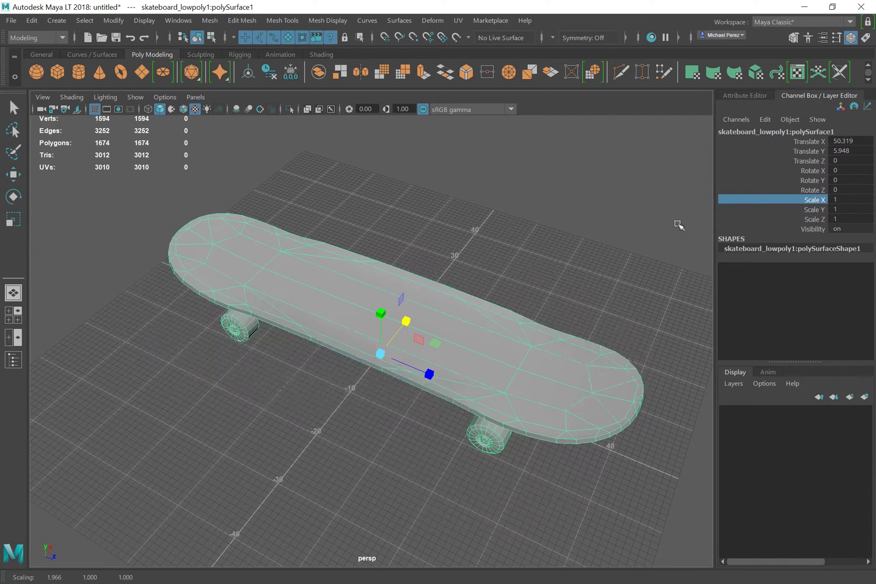
Set the skateboard's Scale X to 10 and undo the change.
left_click(849, 199)
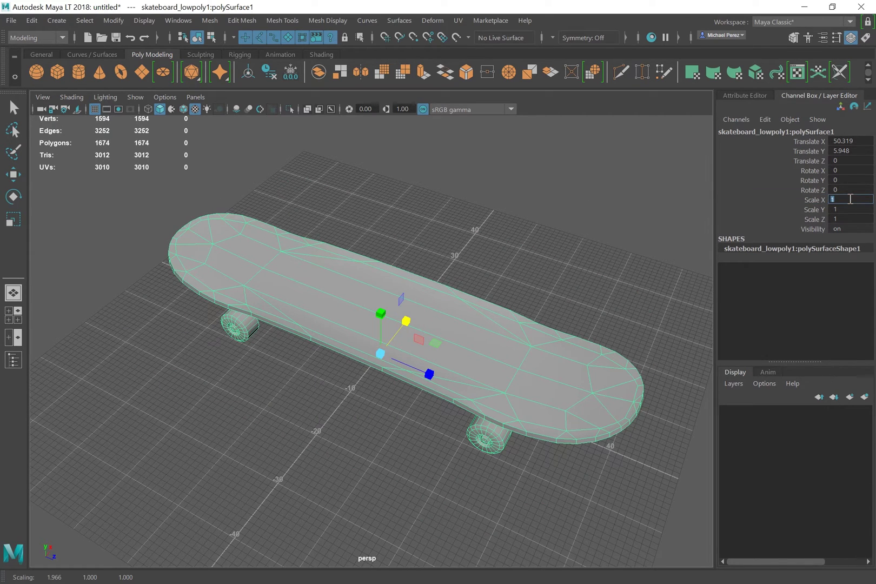
type("10")
key("Return")
key("ctrl+z")
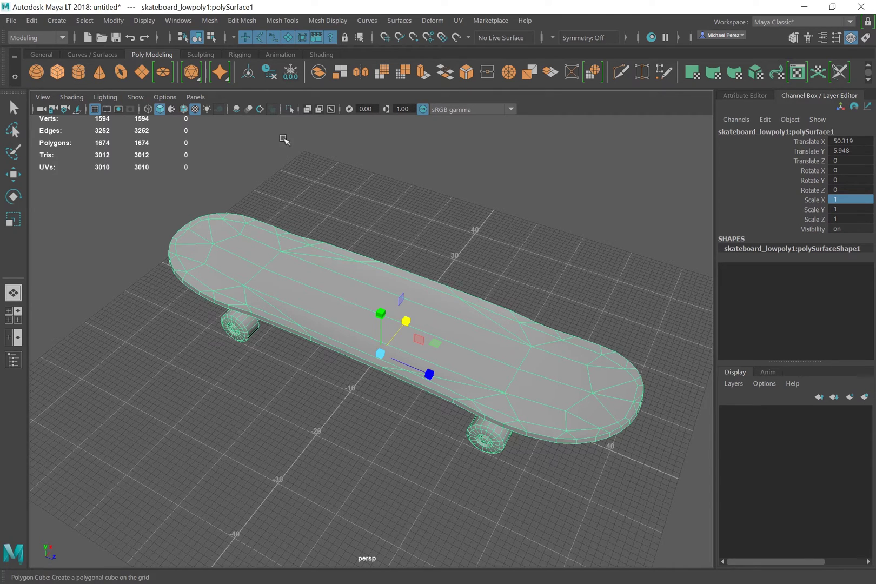
Create a polygon sphere, move it to Translate X -15.403, and scale it uniformly to 17.787.
left_click(36, 73)
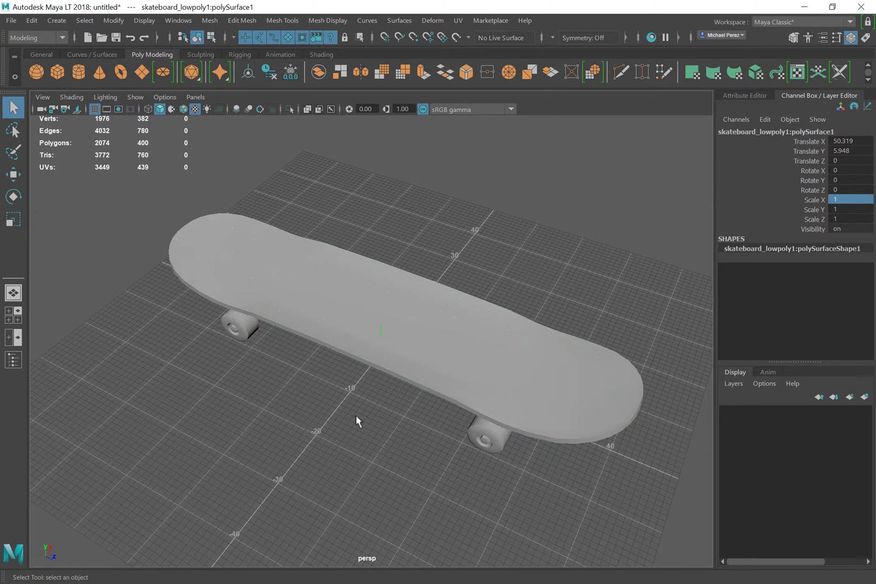
left_click(13, 173)
left_click_drag(405, 319, 354, 381)
left_click(13, 219)
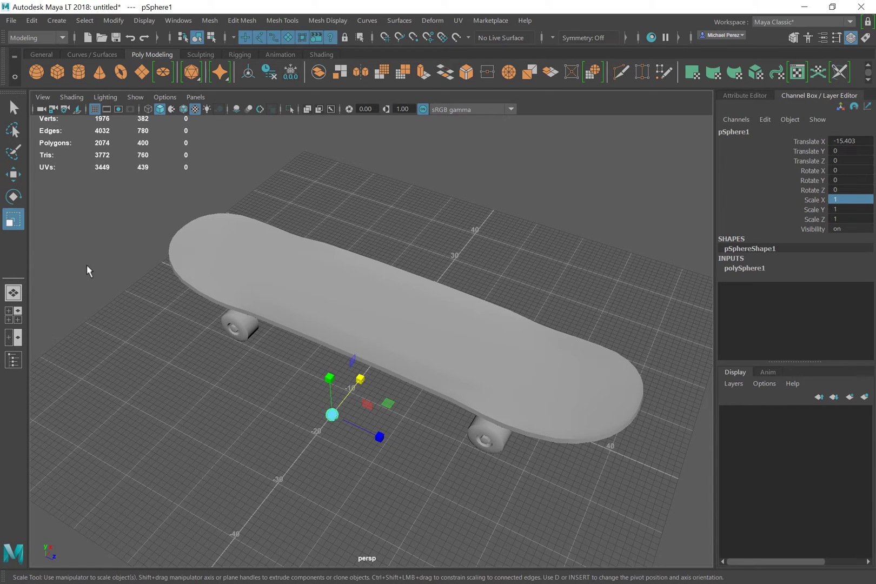
left_click_drag(396, 377, 520, 317)
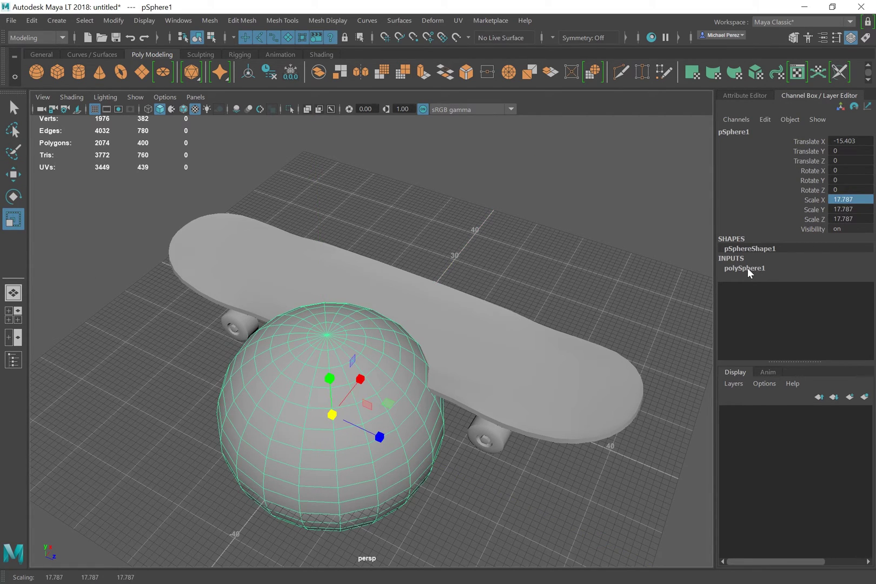
Set the sphere's Subdivisions Axis to 7 and Subdivisions Height to 5, and delete the sphere.
left_click(749, 268)
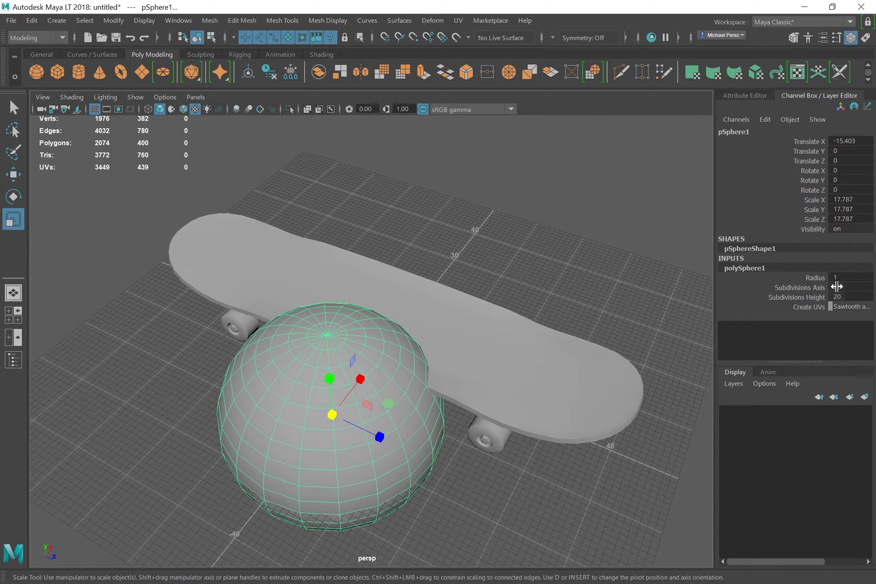
left_click(812, 288)
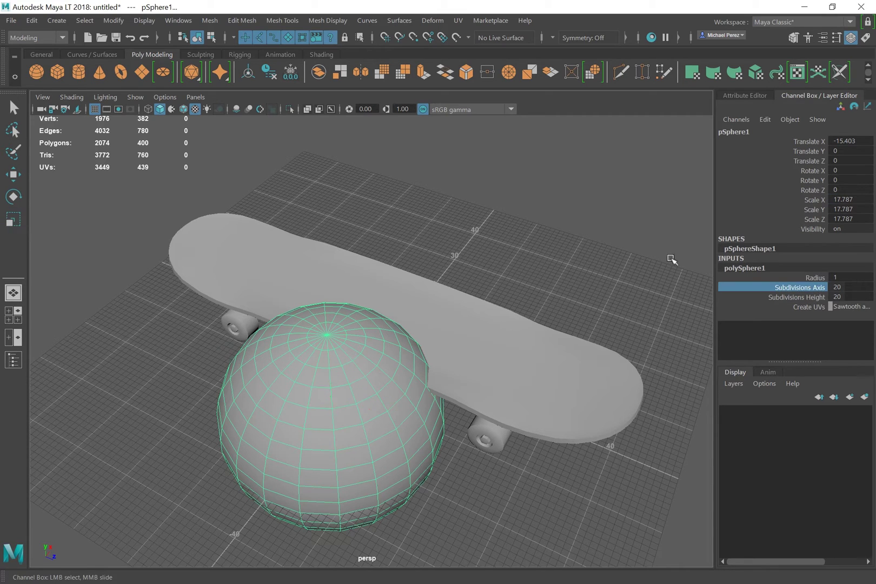
middle_click_drag(584, 222, 519, 208)
left_click(811, 279)
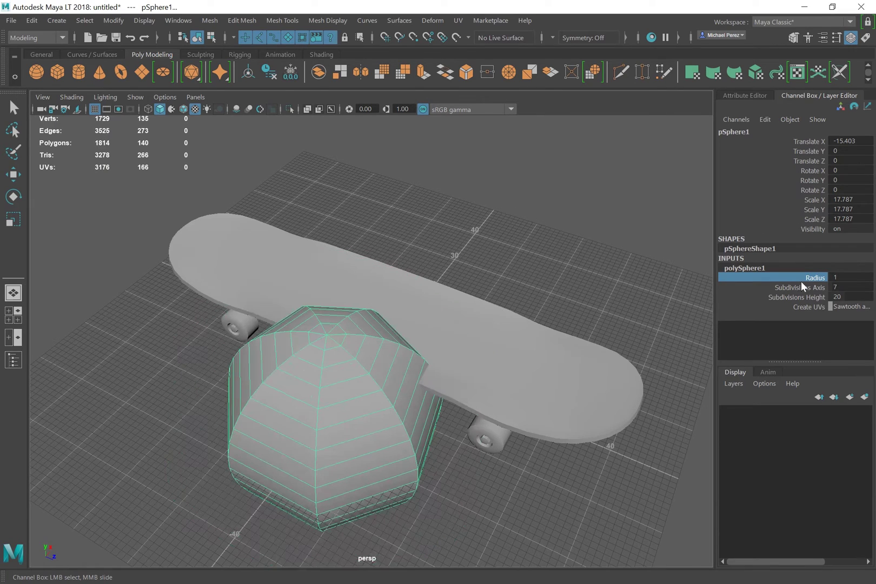
left_click(801, 294)
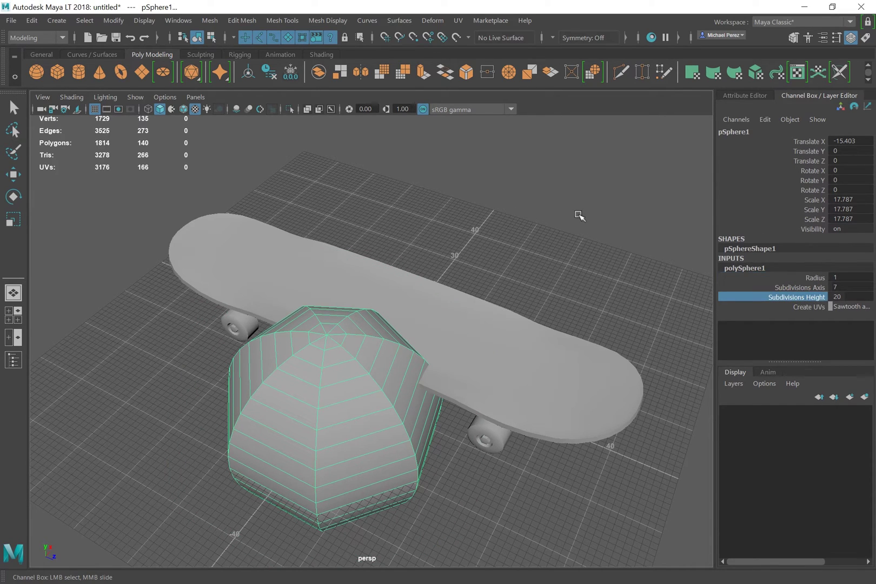
middle_click_drag(576, 215, 503, 214)
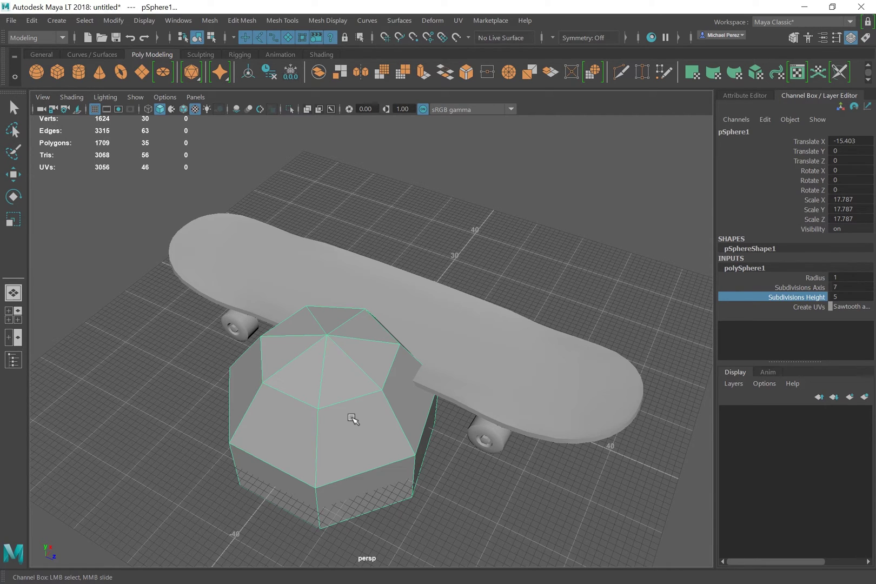
key("Delete")
key("r")
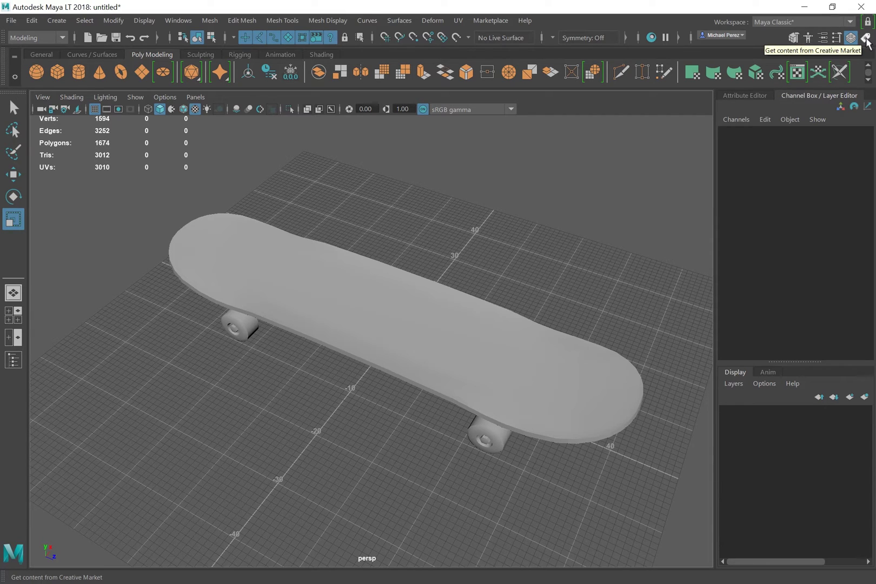
Review the shelf tool sets from General through Shading, ending with Poly Modeling displayed.
left_click(40, 53)
left_click(92, 54)
left_click(158, 55)
left_click(206, 55)
left_click(239, 54)
left_click(284, 55)
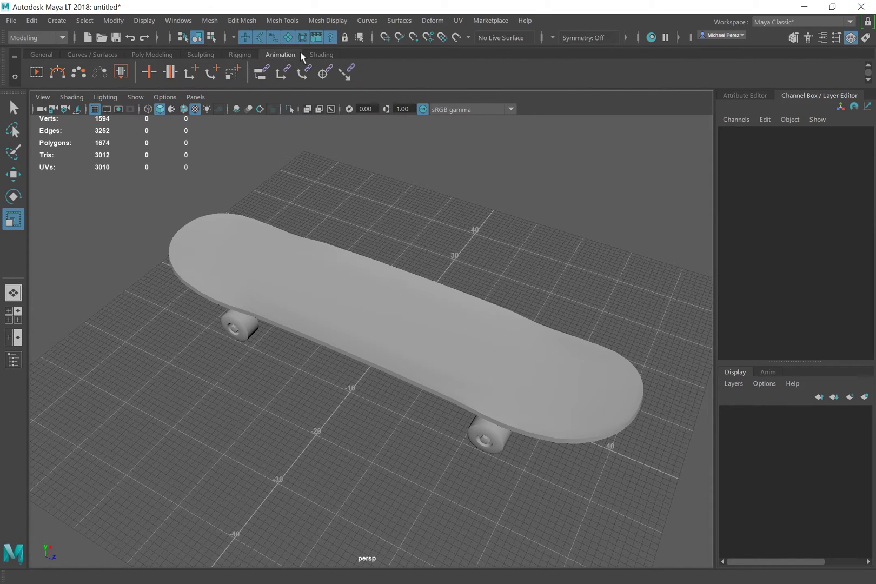
left_click(322, 54)
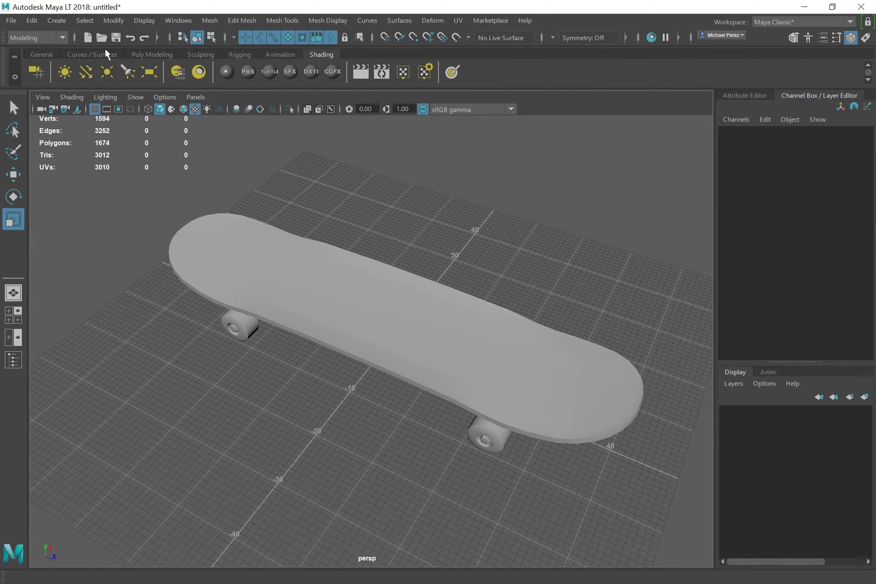
left_click(40, 53)
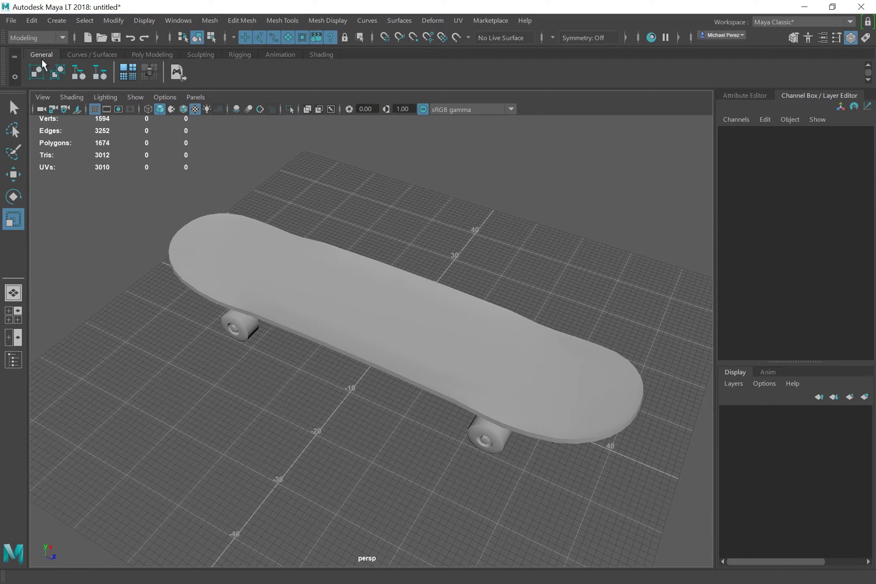
left_click(96, 54)
left_click(153, 55)
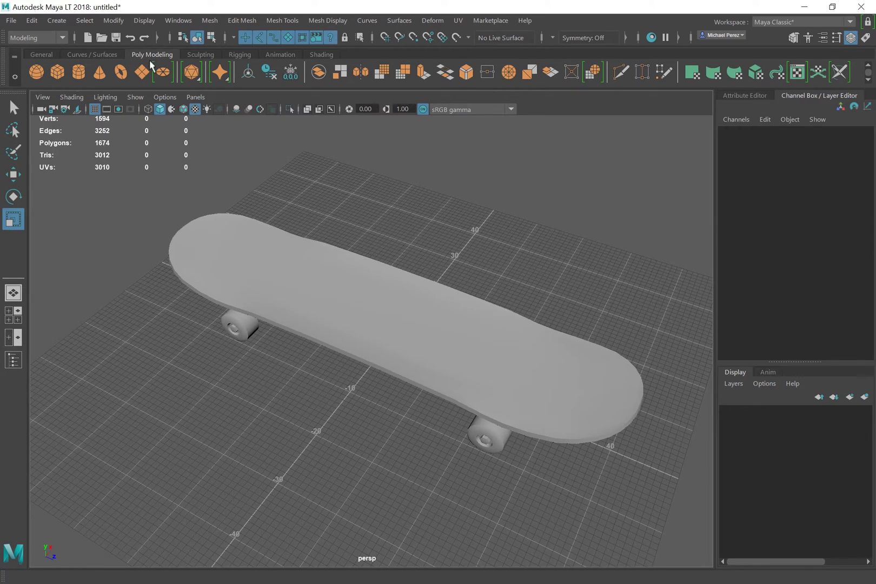
Create a polygon sphere, a cube and a cylinder at the origin.
left_click(36, 74)
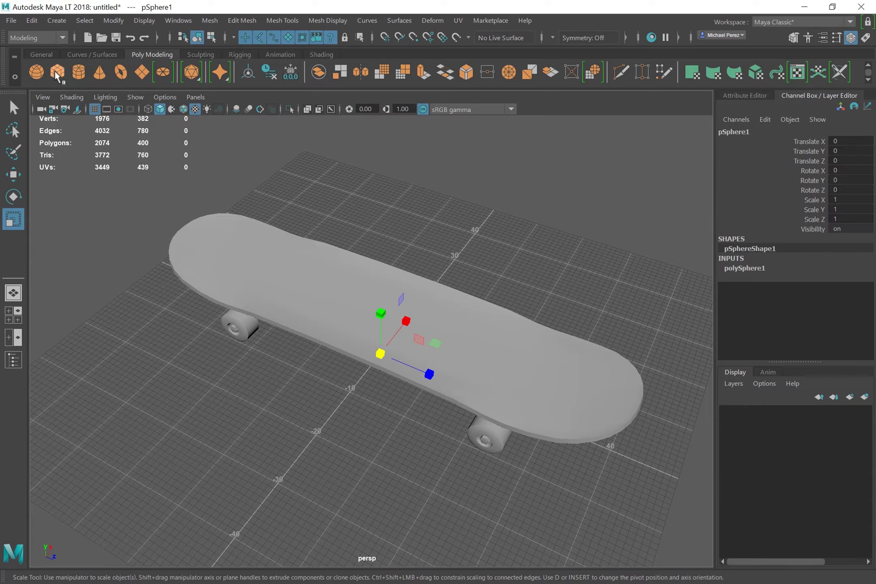
left_click(58, 72)
left_click(78, 72)
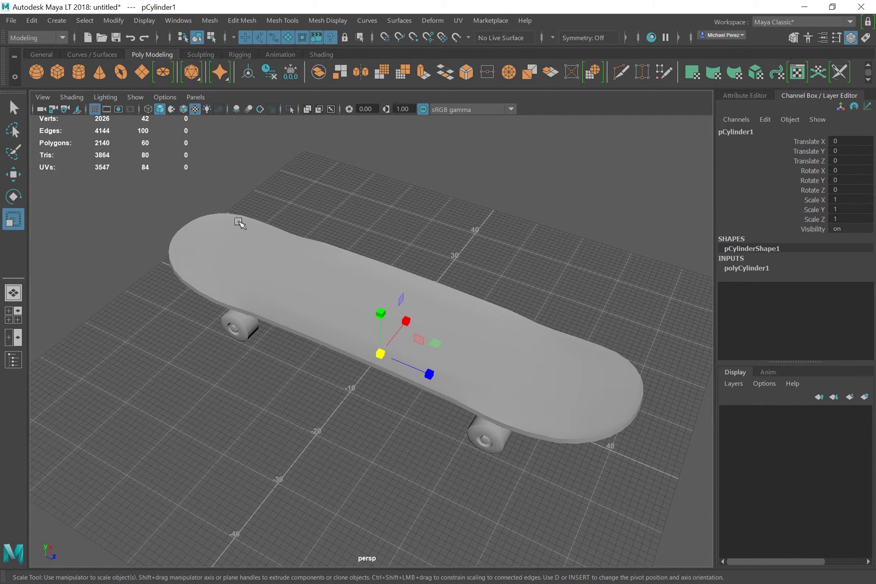
Move the skateboard away from the new primitives along X to Translate X 70.955.
left_click(362, 290)
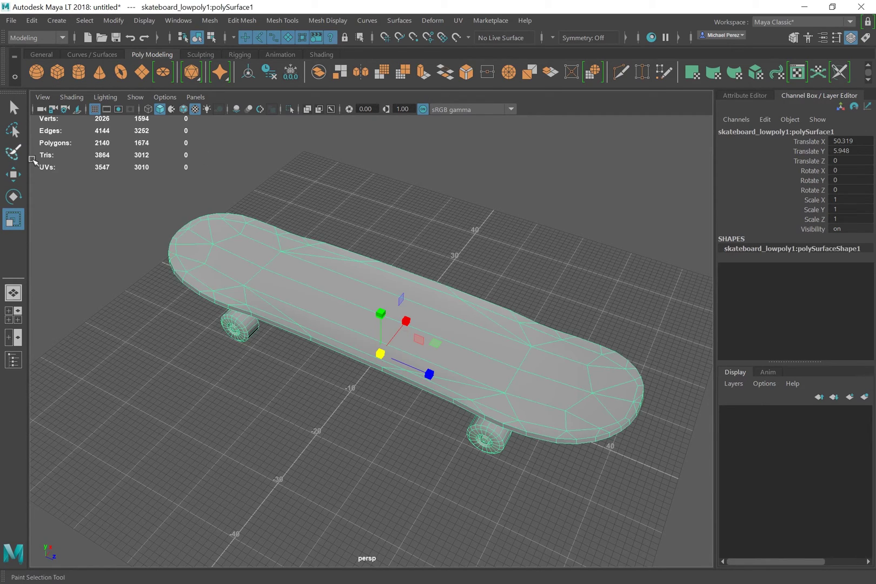
left_click(19, 176)
left_click_drag(408, 318, 461, 259)
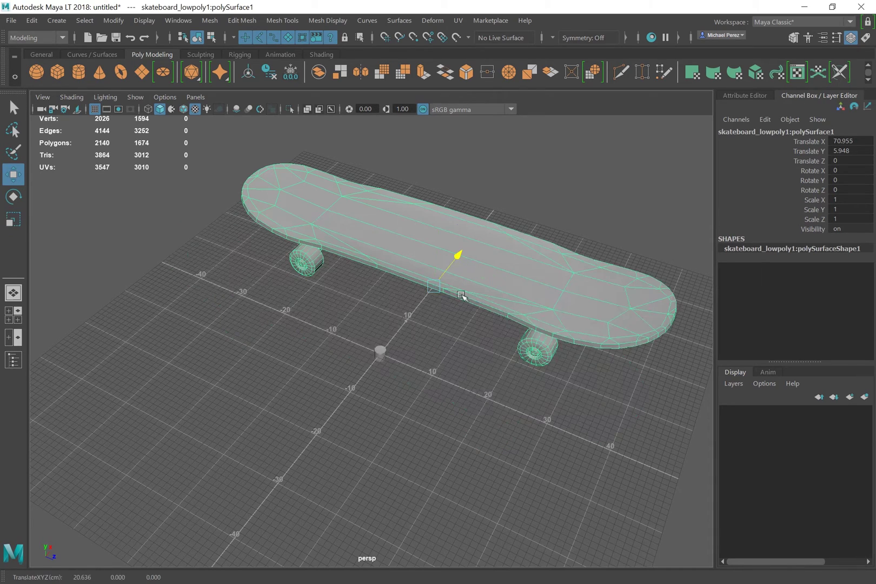
Spread the primitives apart: cylinder to Translate Z -5.879, sphere to Translate X 4.922, cube to Translate Z 2.731.
scroll(381, 378, "up", 10)
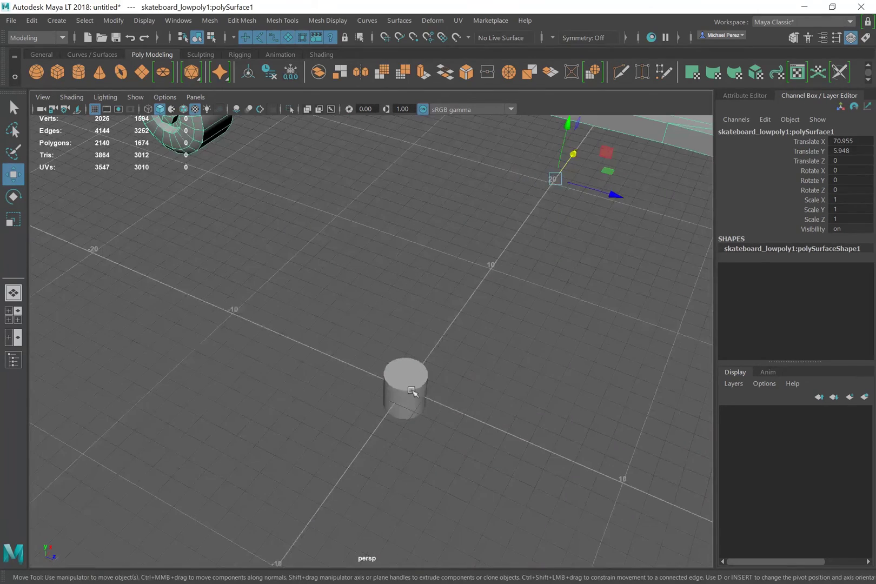
left_click(411, 390)
left_click_drag(461, 414, 327, 379)
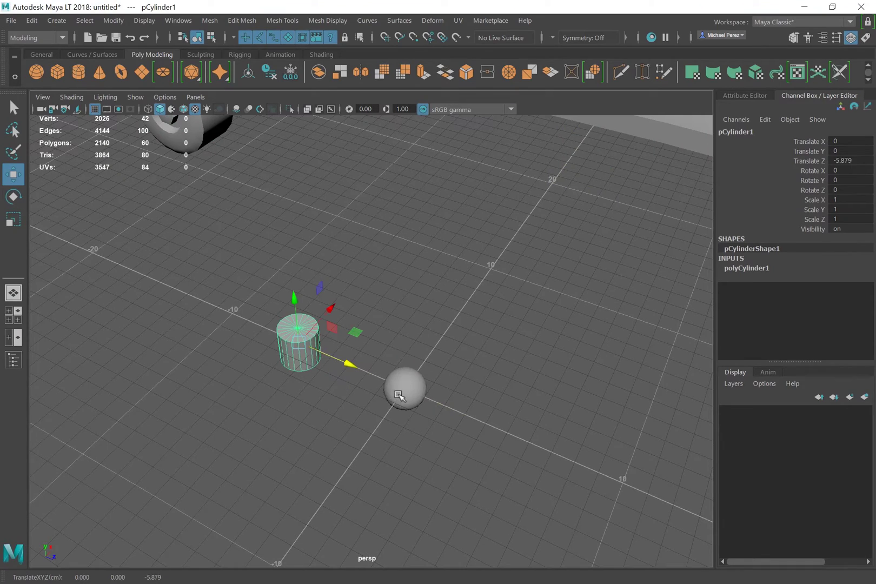
left_click(401, 395)
left_click_drag(431, 351, 475, 288)
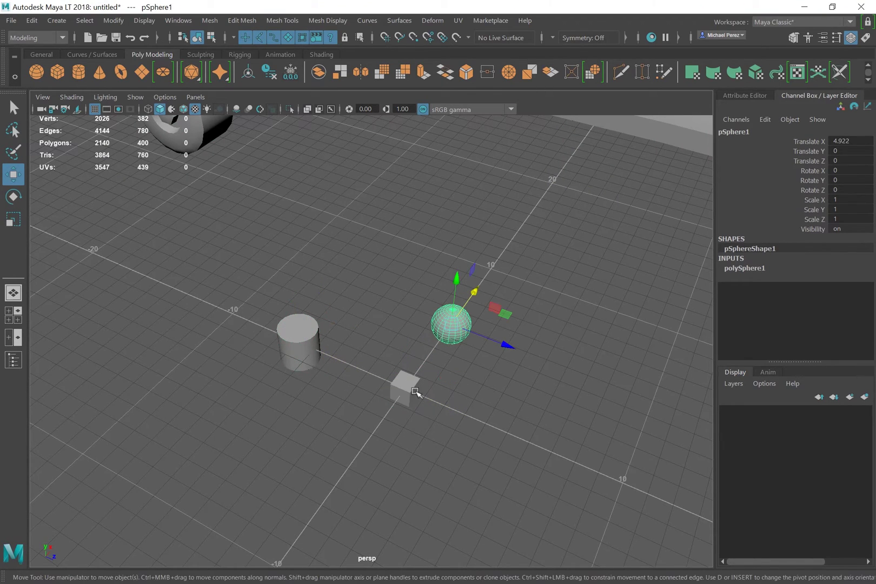
left_click(406, 390)
left_click_drag(456, 409, 512, 435)
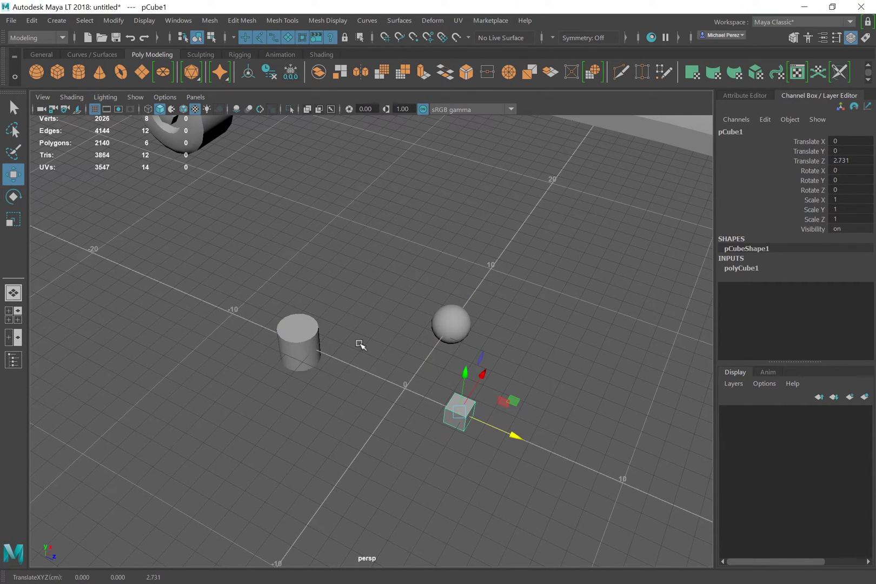
Undo the moves of the primitives and the skateboard and the creation of the three primitives.
key("ctrl+z")
key("ctrl+z")
key("ctrl+z")
key("ctrl+z")
key("ctrl+z")
key("ctrl+z")
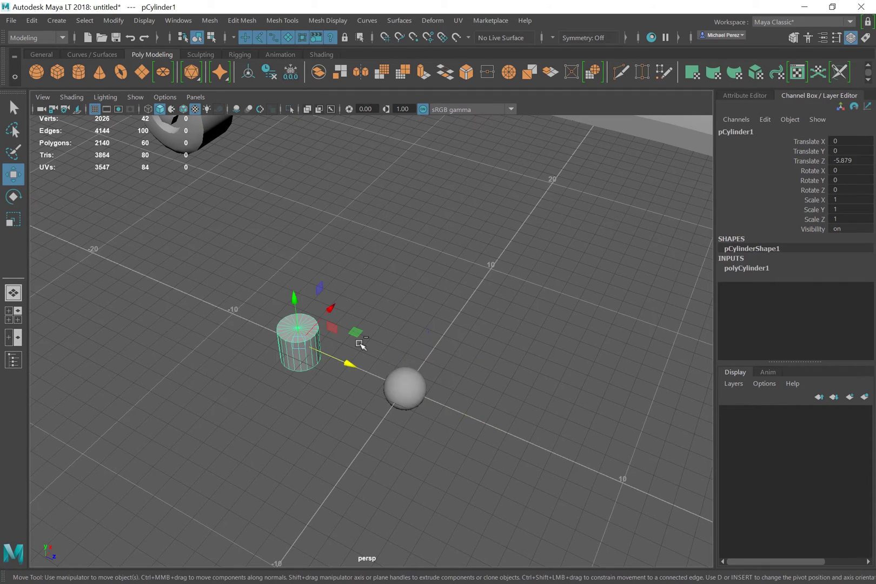
key("ctrl+z")
key("ctrl+z")
key("ctrl+z")
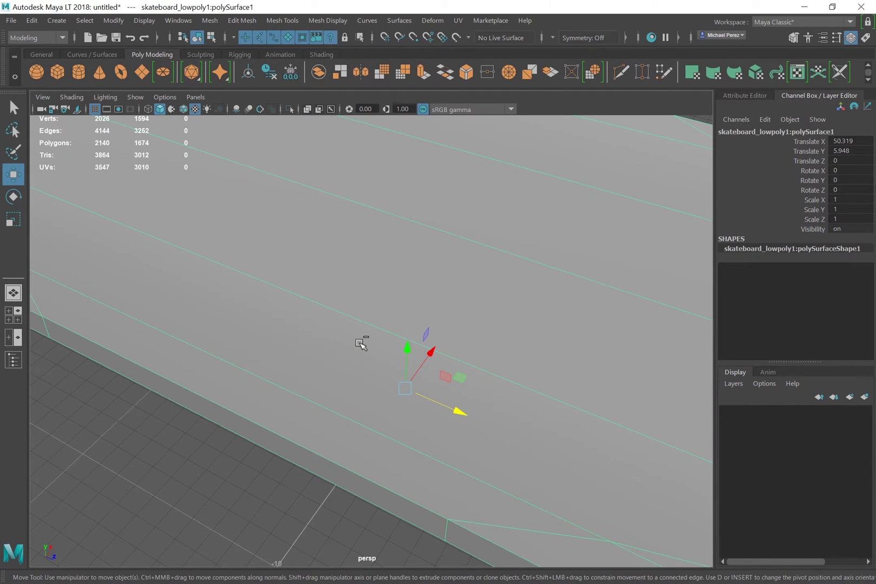
key("ctrl+z")
key("ctrl+z")
key("ctrl+z")
key("ctrl+z")
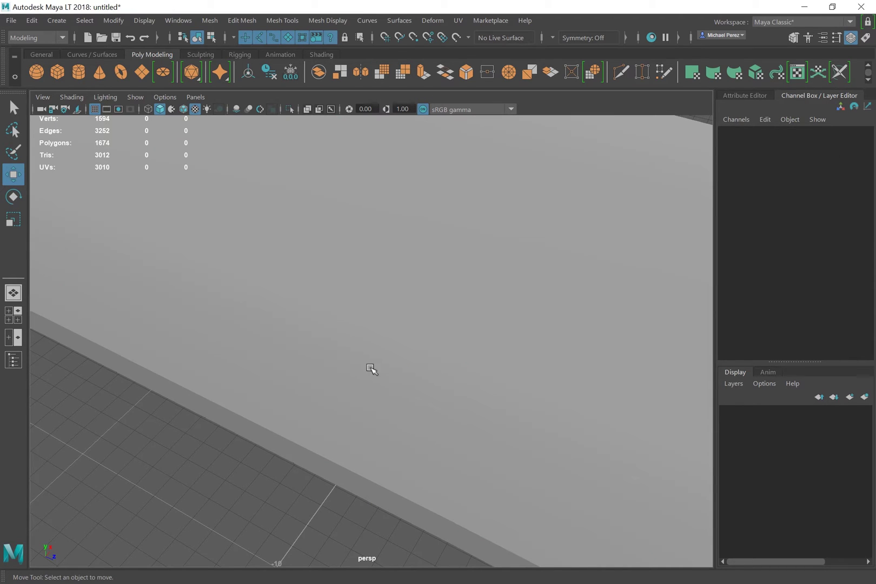
Select the skateboard, center its pivot, and undo the pivot change.
mouse_move(372, 369)
left_mouse_down("alt")
mouse_move(410, 327)
mouse_move(381, 370)
left_mouse_up("alt")
right_click_drag(381, 371, 246, 246, "alt")
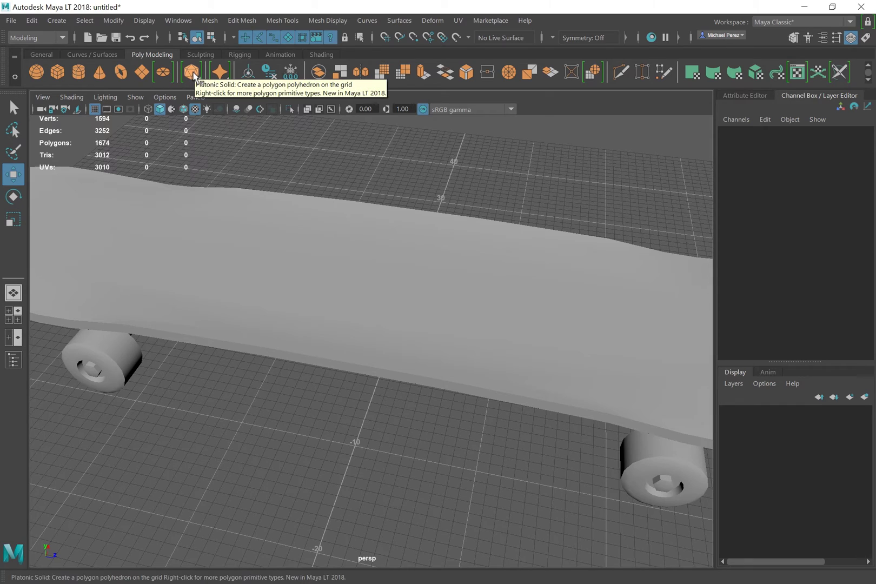
left_click(221, 75)
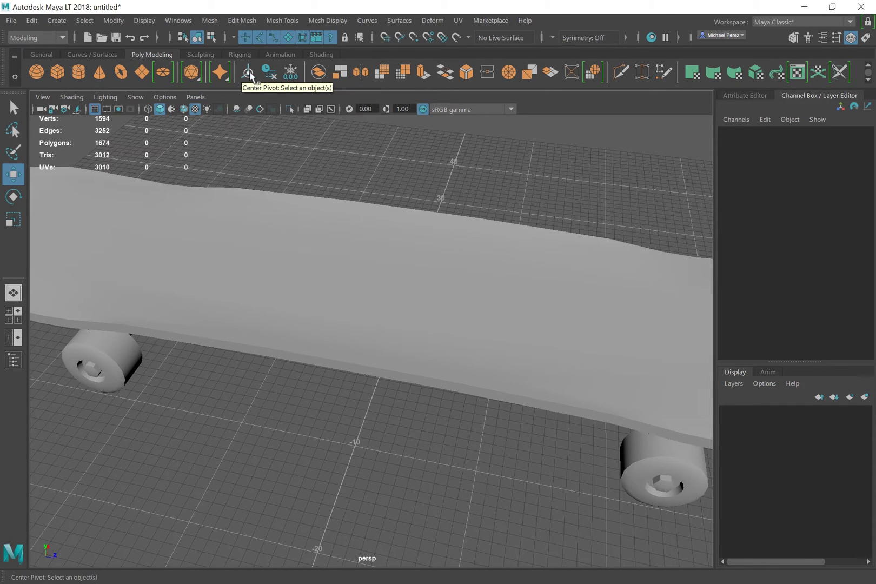
left_click(356, 301)
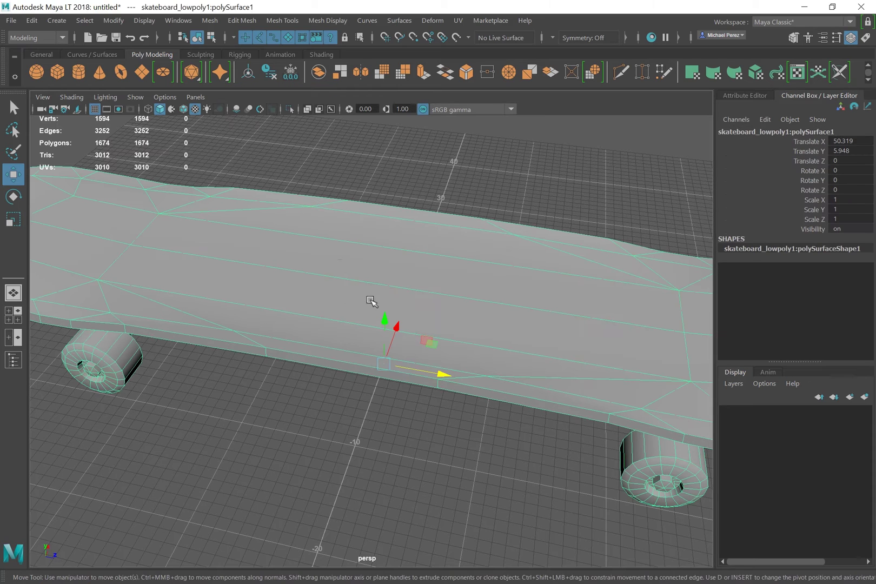
left_click_drag(313, 372, 390, 285, "alt")
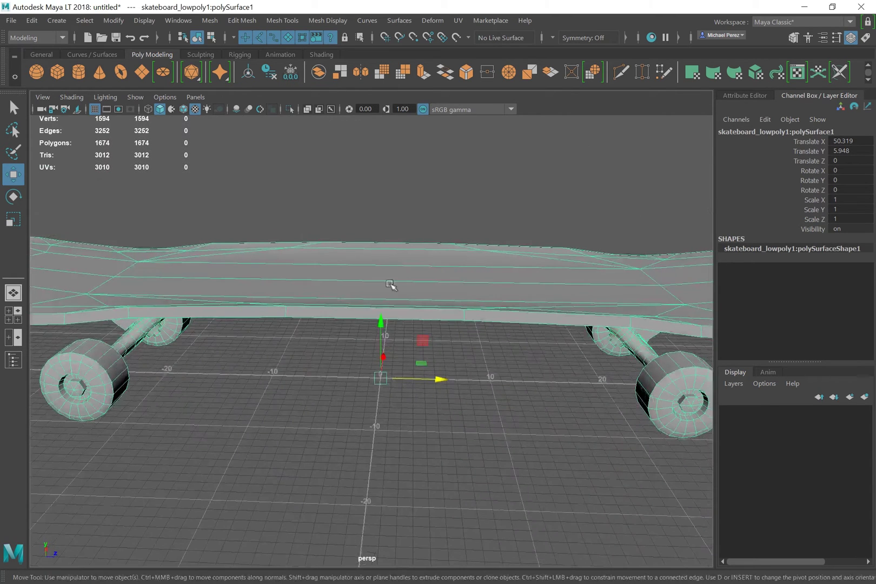
left_click(248, 73)
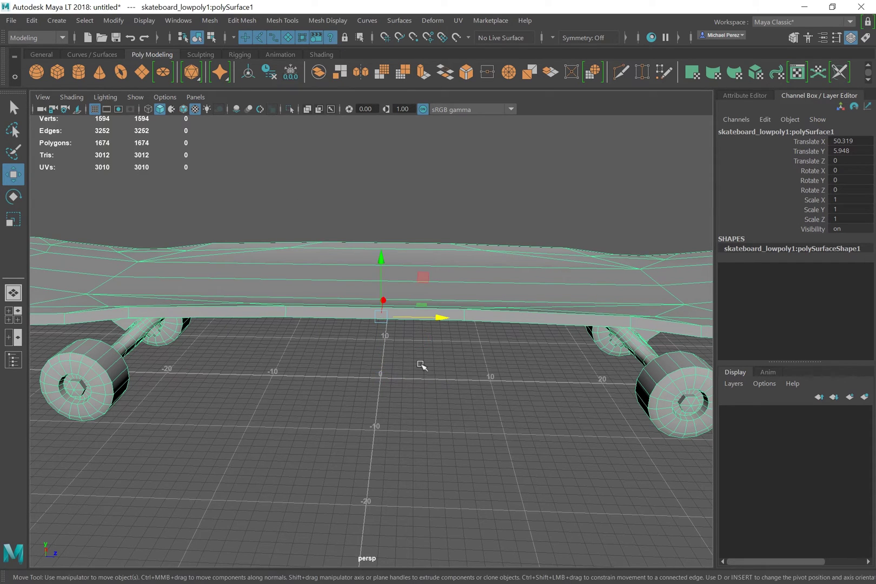
mouse_move(385, 361)
left_mouse_down("alt")
mouse_move(390, 353)
mouse_move(385, 363)
left_mouse_up("alt")
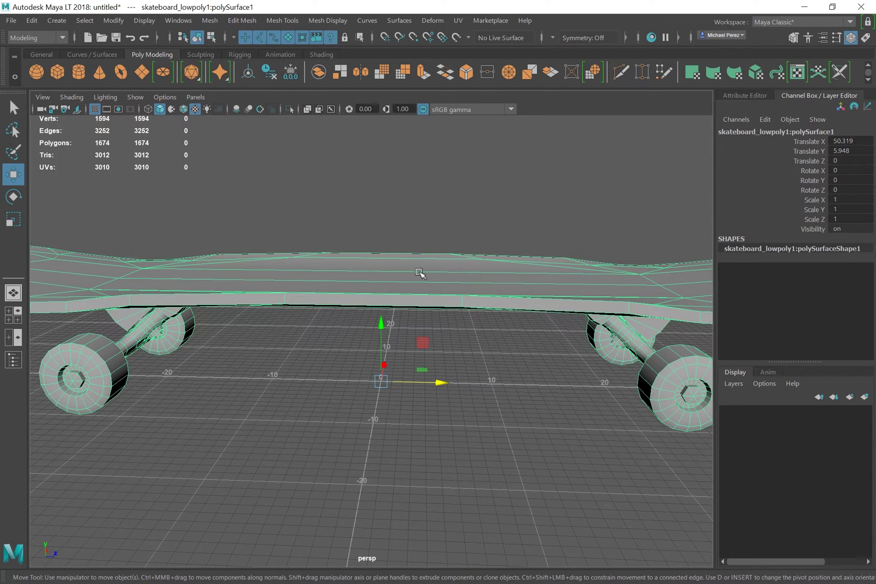
left_click_drag(428, 287, 410, 290, "alt")
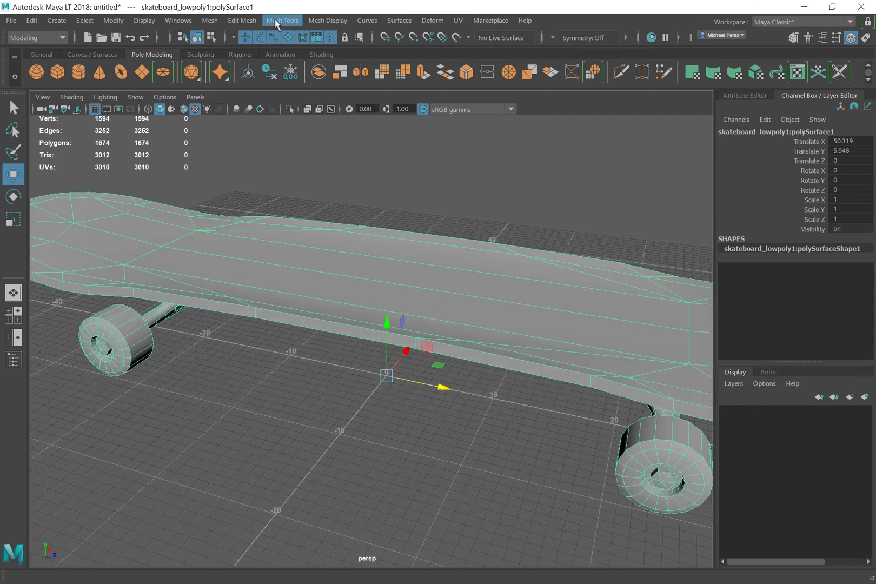
left_click(252, 24)
mouse_move(274, 25)
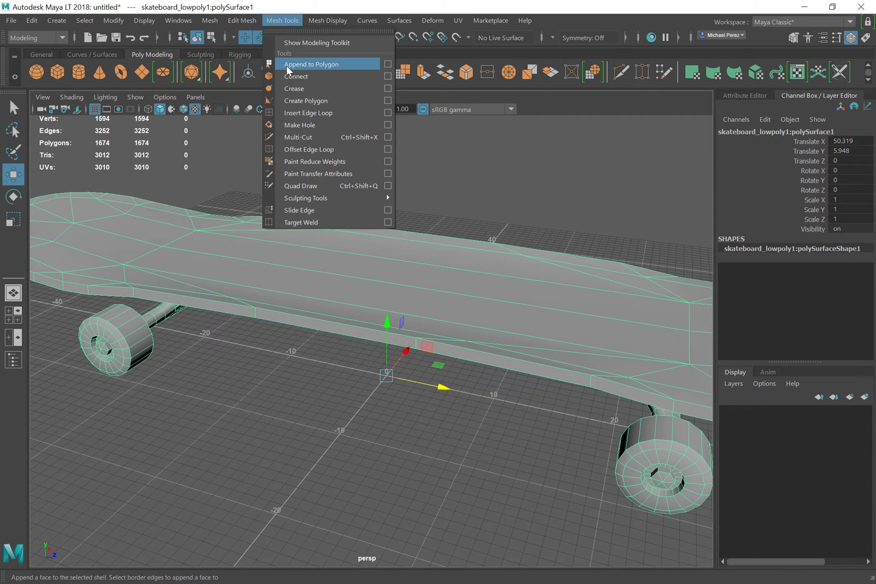
mouse_move(211, 21)
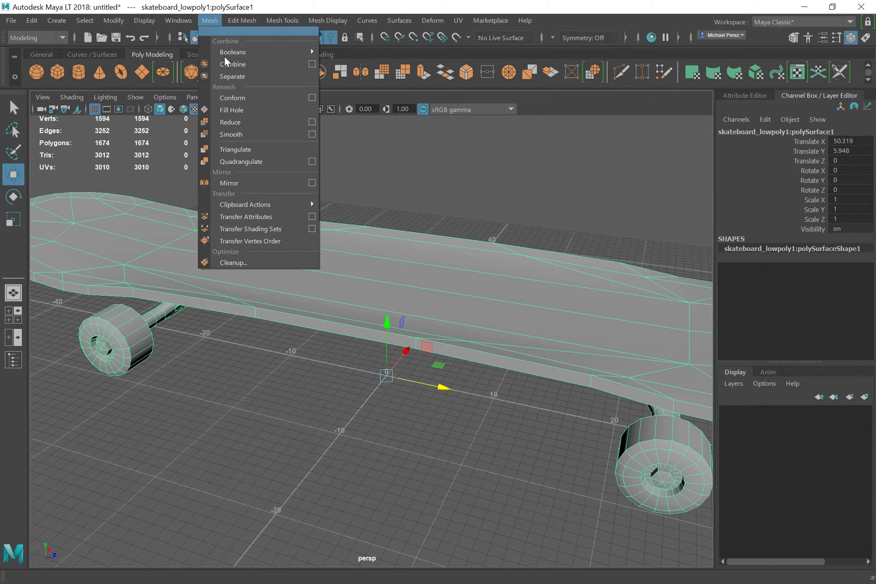
mouse_move(241, 21)
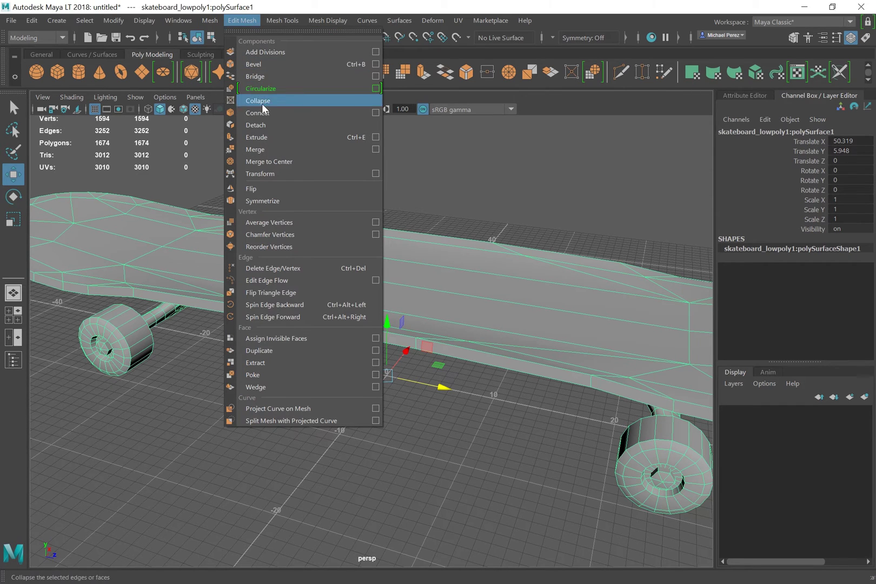
left_click(259, 22)
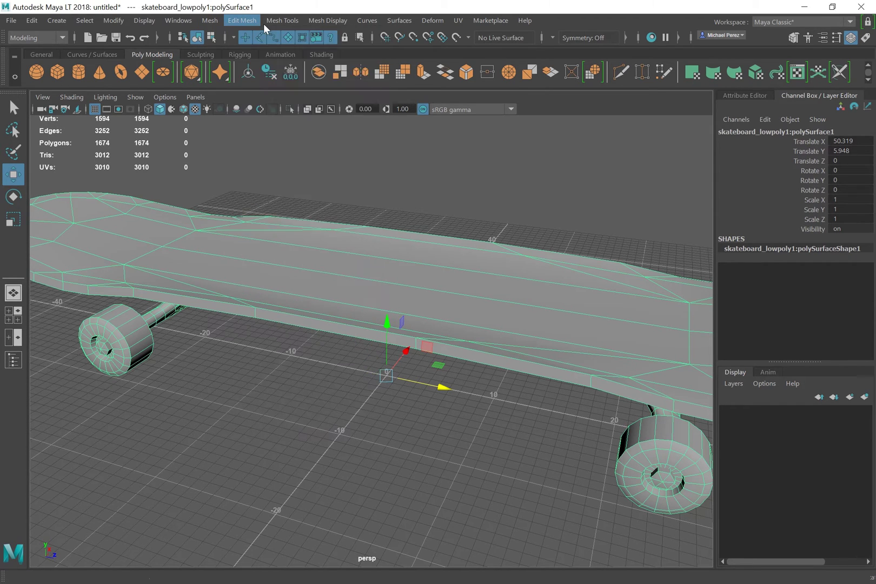
left_click(271, 21)
Smooth the skateboard mesh with 1 division, deselect it, and view the smoothed model from another angle.
mouse_move(206, 24)
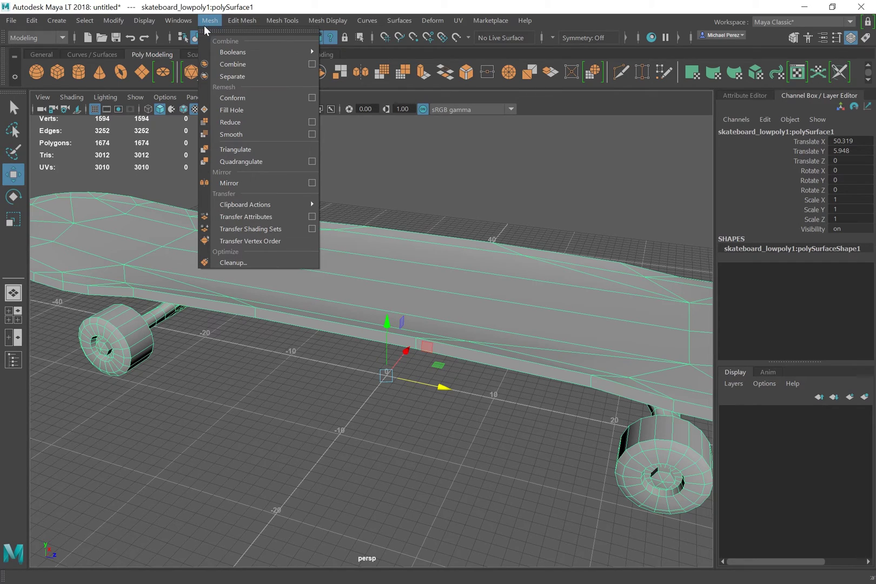
left_click(262, 134)
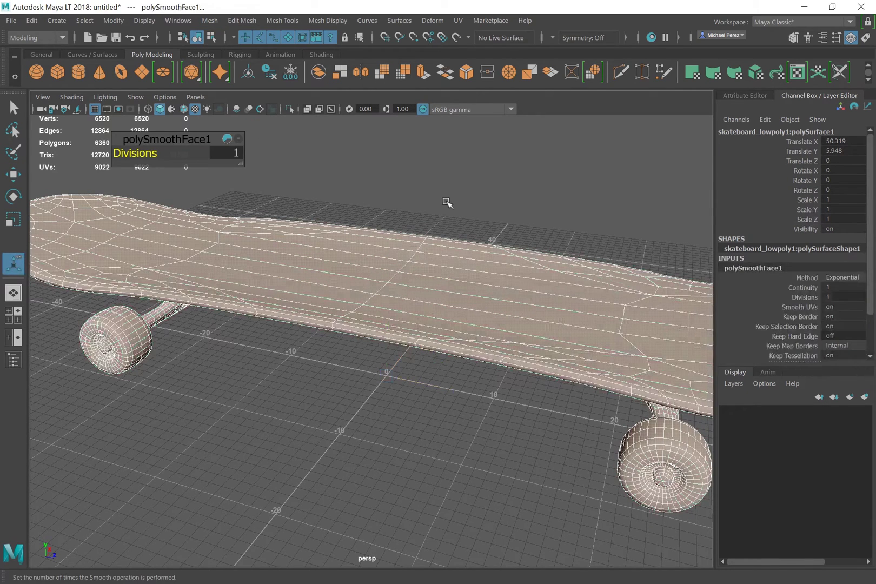
left_click(447, 202)
left_click(392, 306)
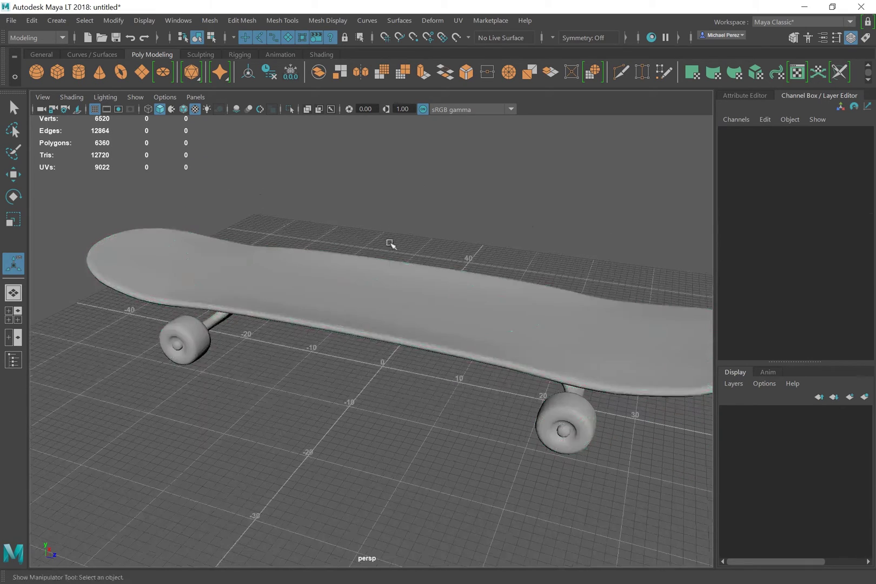
left_click_drag(387, 324, 426, 317, "alt")
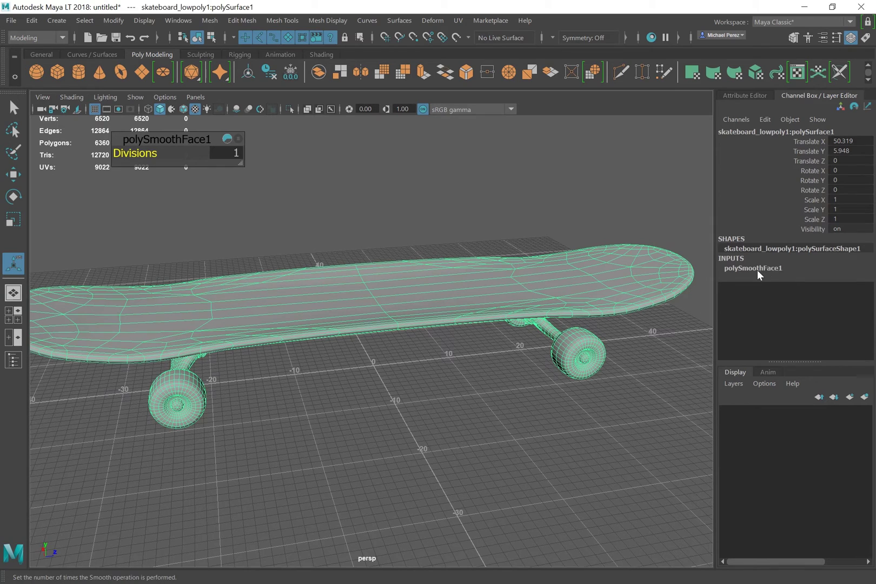
Examine the polySmoothFace1 input settings of the skateboard in the Channel Box.
left_click(755, 268)
scroll(871, 265, "down", 1)
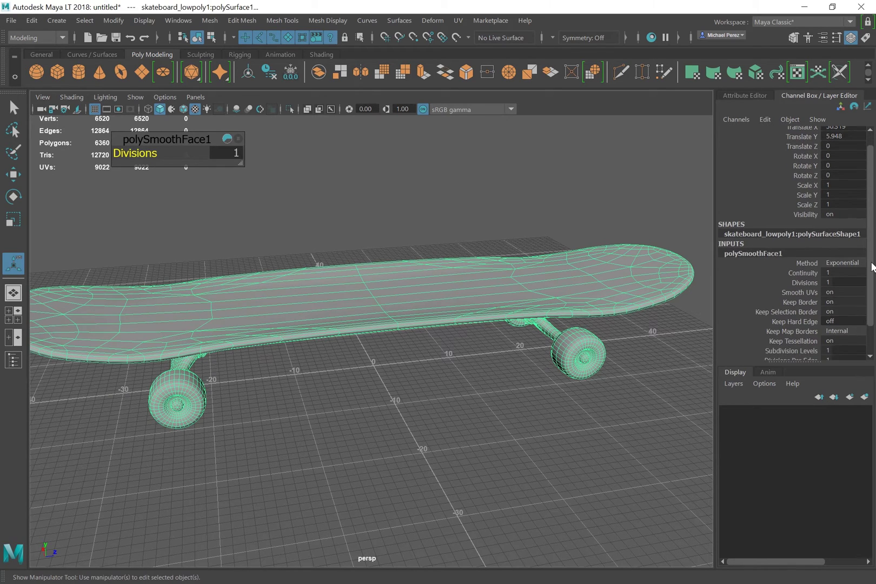
scroll(871, 265, "down", 2)
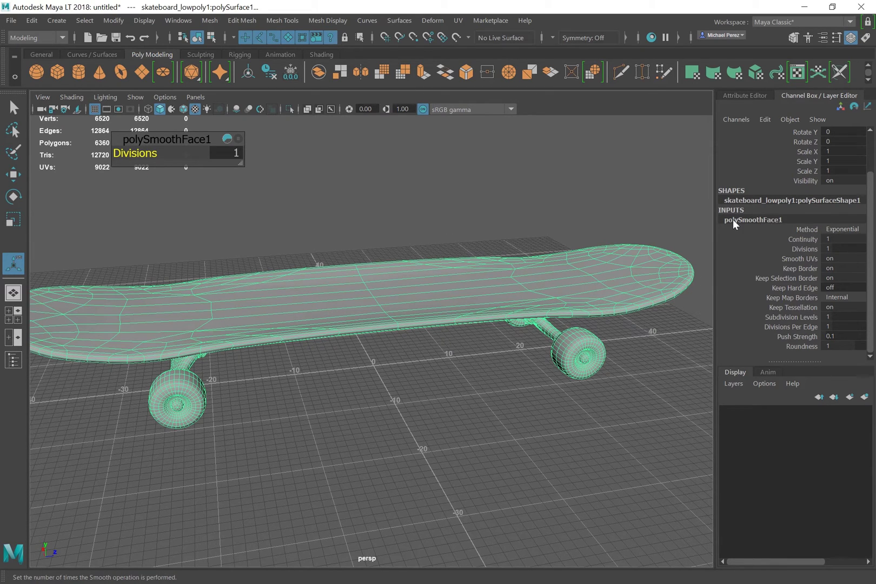
Delete the skateboard's construction history, deselect the model, and reselect it.
left_click(454, 304)
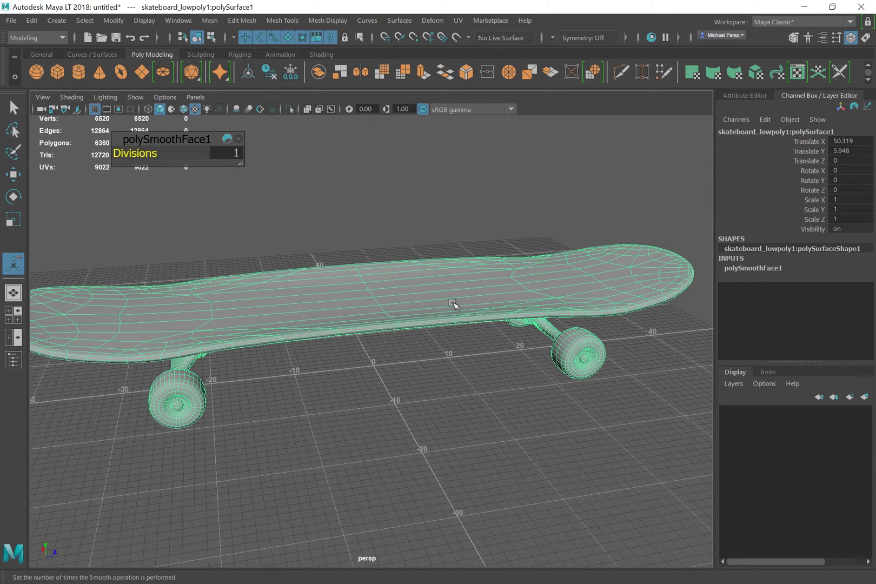
left_click(270, 73)
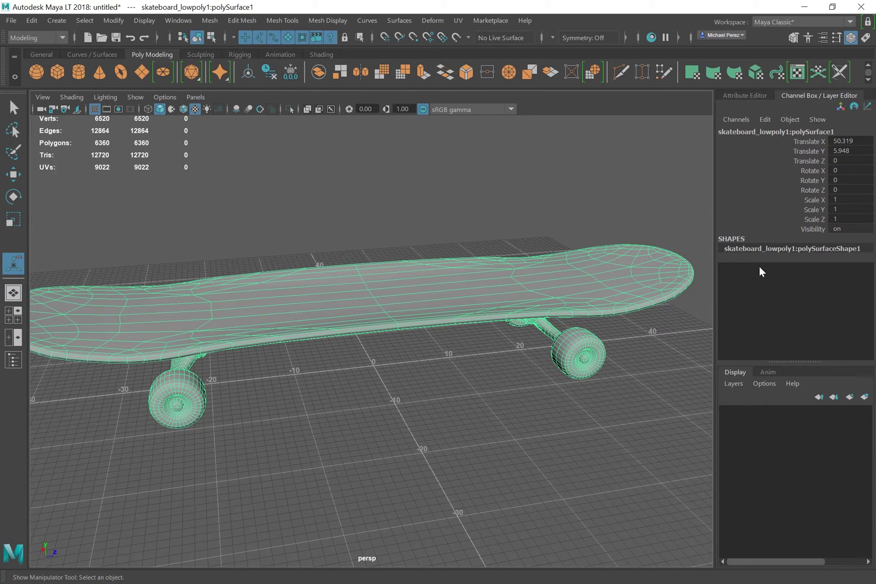
left_click(417, 383)
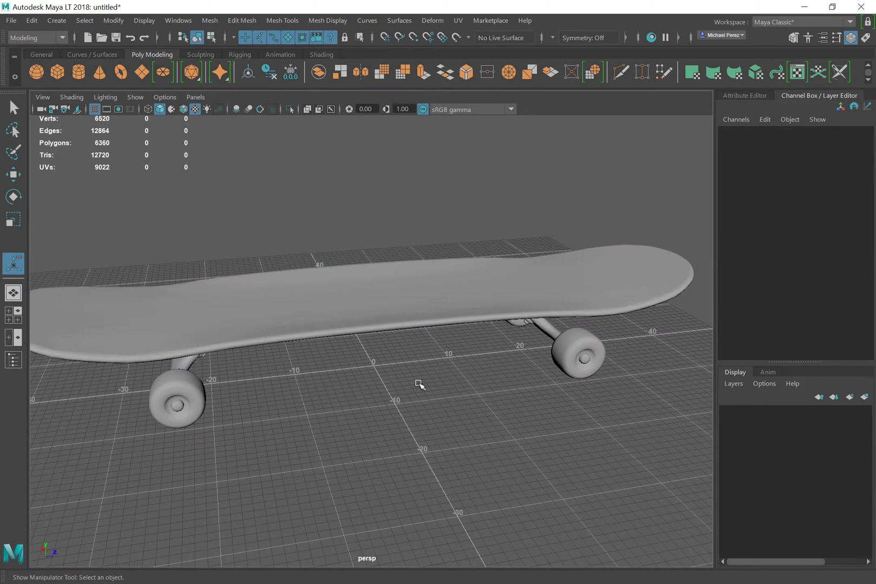
left_click(399, 298)
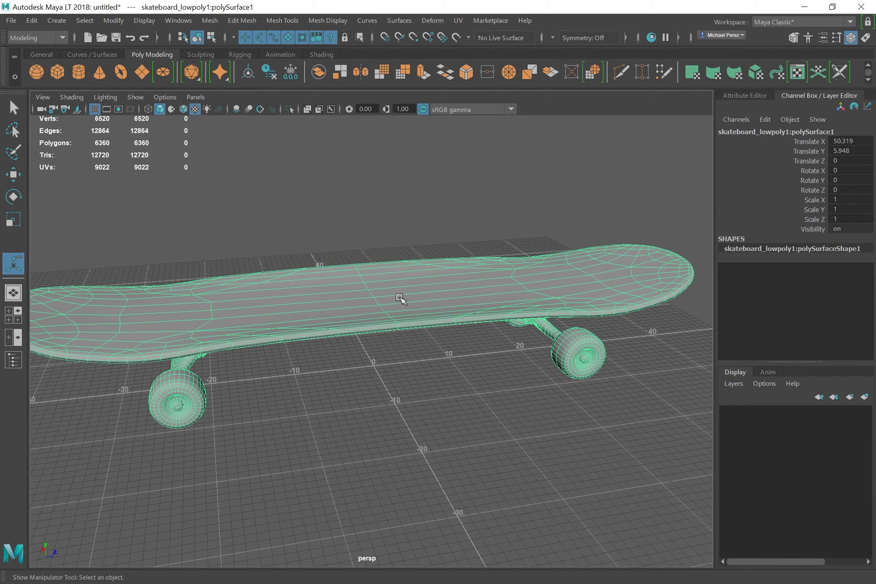
Undo the history deletion and the smoothing of the skateboard mesh.
left_click(439, 312)
left_click(441, 311)
key("g")
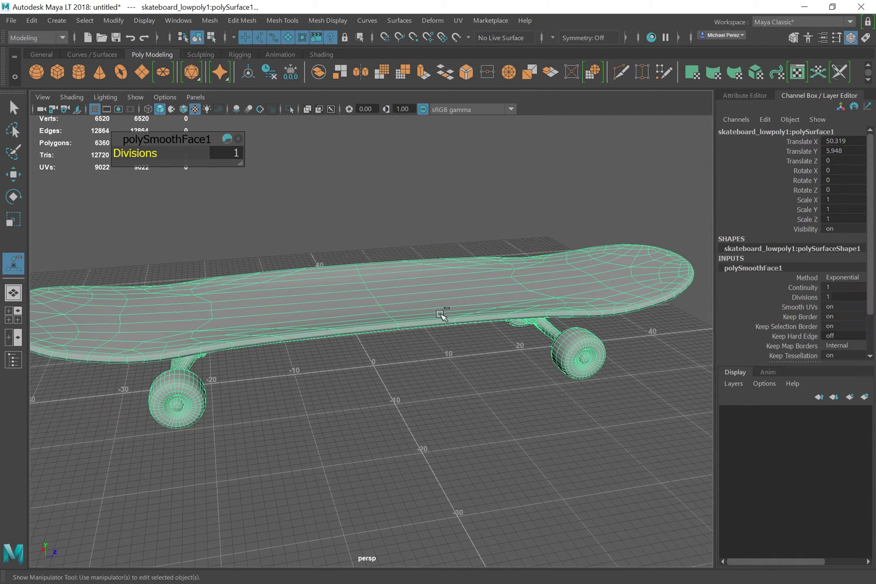
left_click(441, 313)
left_click(441, 313)
left_click(441, 313)
left_click(442, 314)
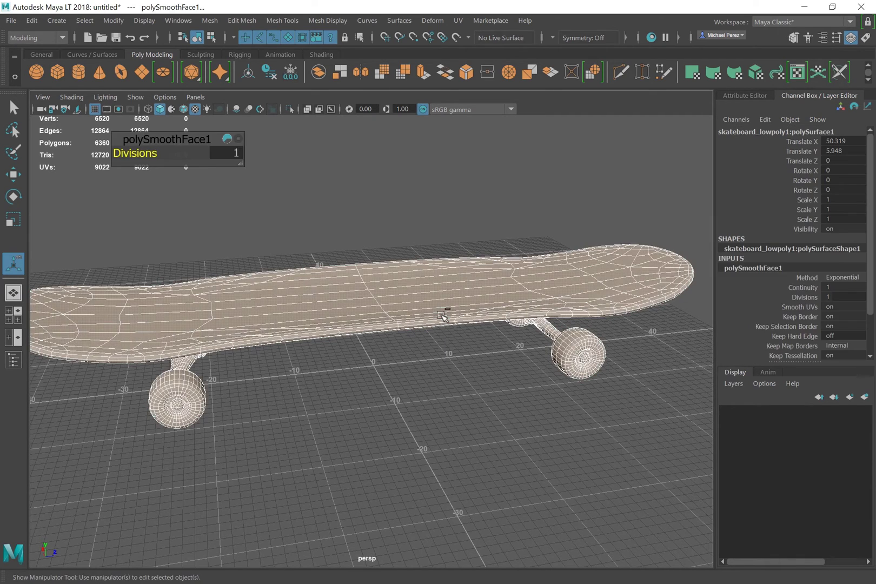
key("ctrl+z")
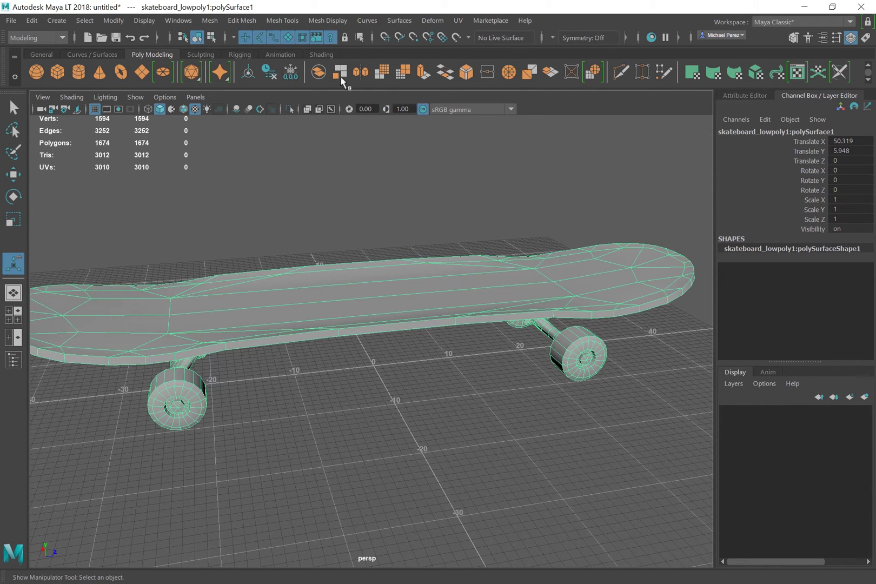
Try freezing the skateboard's transformations, deselect it, and undo both changes.
left_click(291, 72)
left_click(489, 183)
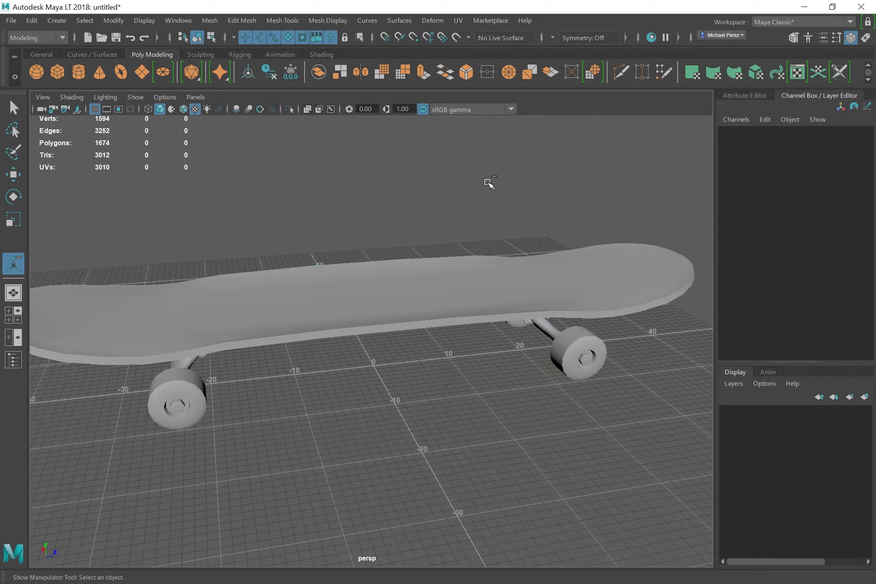
key("ctrl+z")
key("ctrl+z")
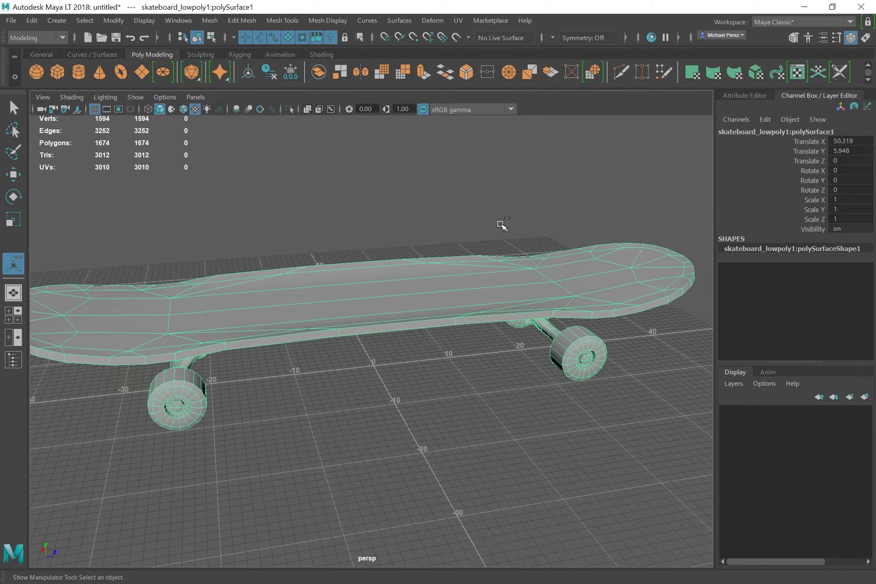
Select one long central face on top of the deck and extrude it upward to Local Translate Z 8.362.
left_click_drag(508, 228, 482, 229, "alt")
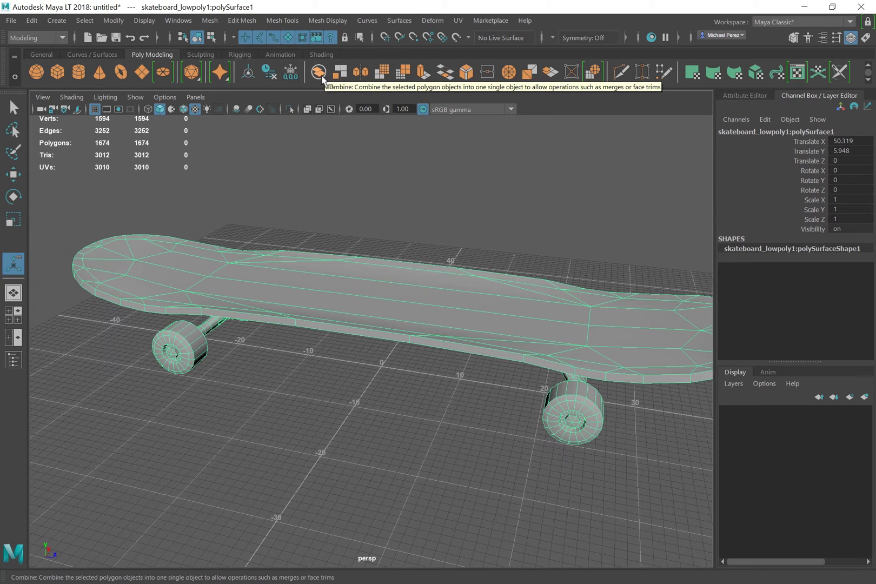
left_click(363, 75)
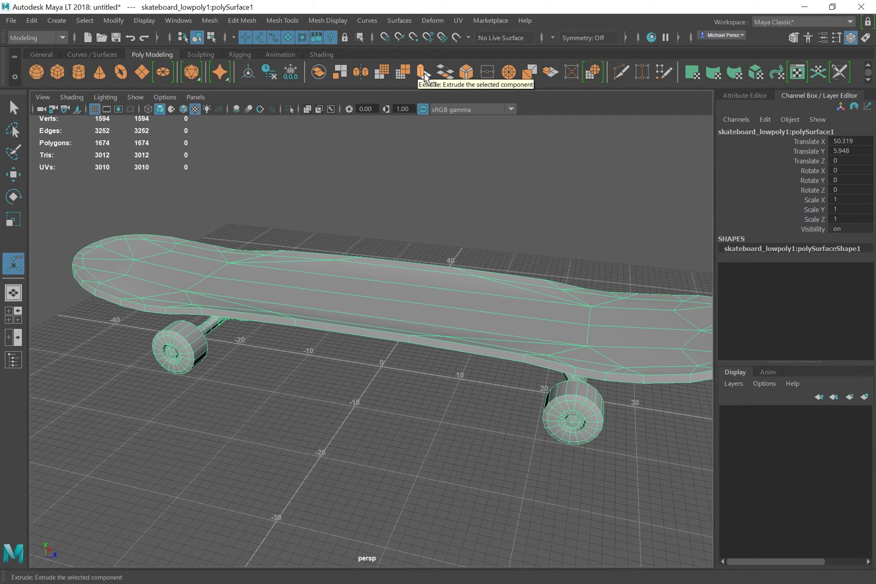
right_click(428, 298)
left_click(428, 277)
left_click(434, 303)
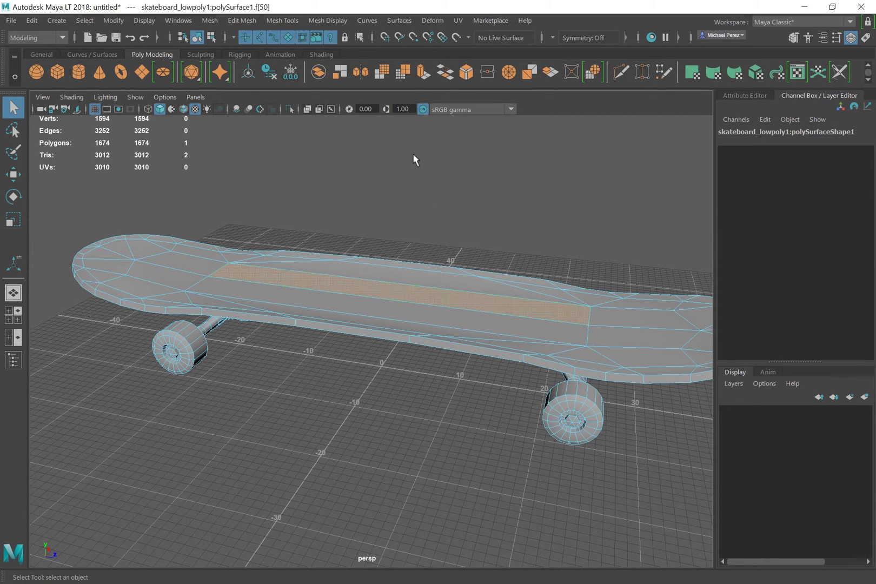
left_click(419, 81)
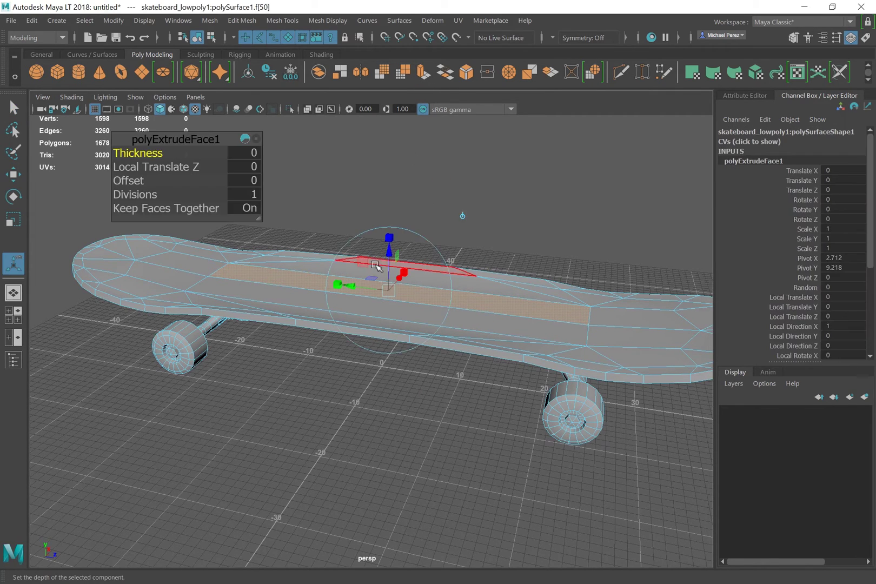
left_click_drag(392, 256, 391, 184)
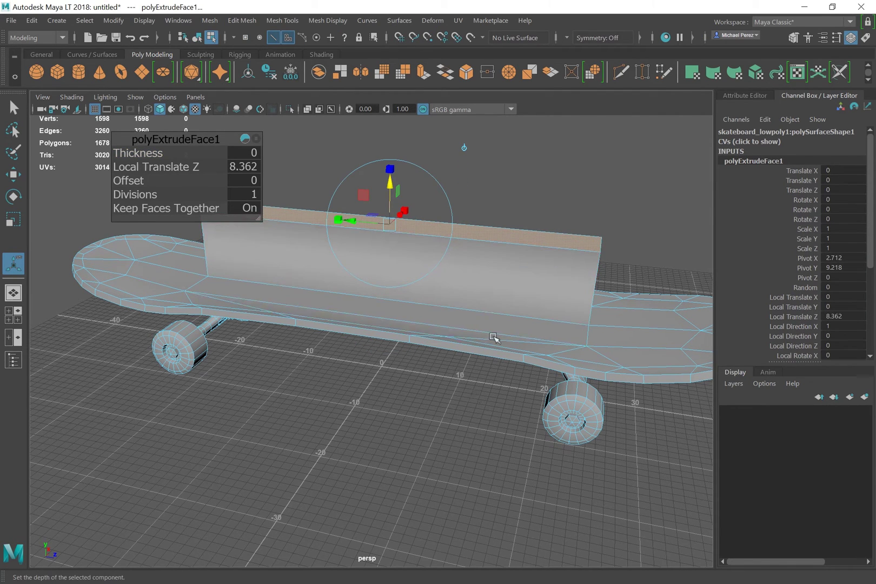
Inspect the extruded deck face from both sides and undo the extrusion.
left_click_drag(495, 340, 454, 338, "alt")
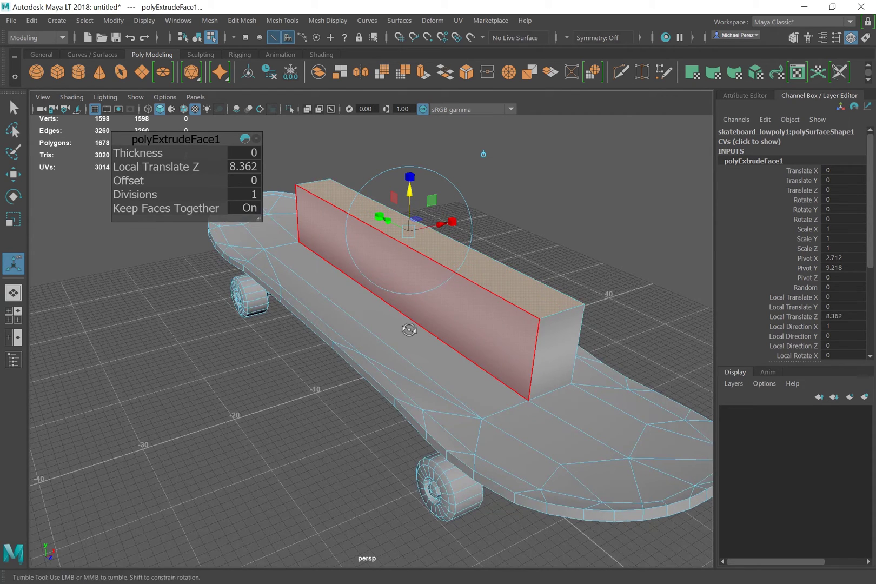
left_click_drag(405, 328, 286, 338, "alt")
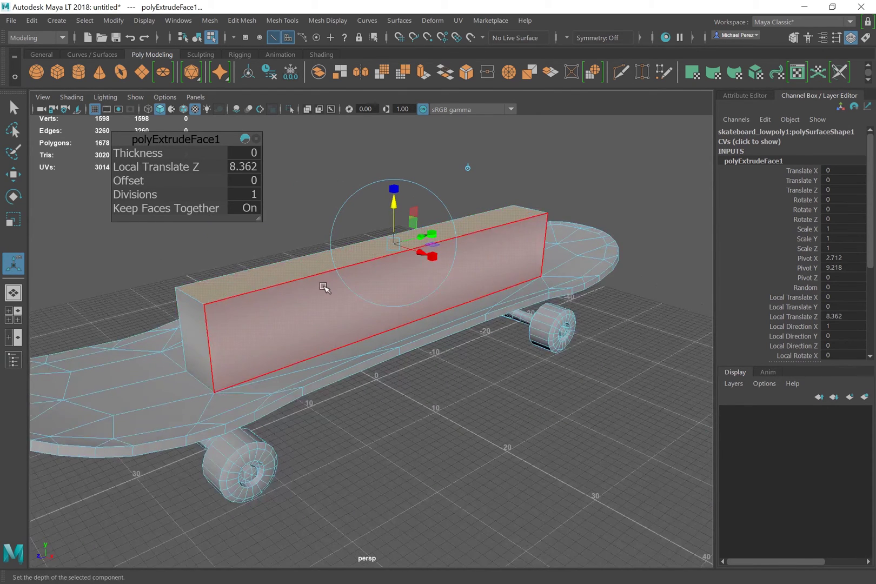
key("ctrl+z")
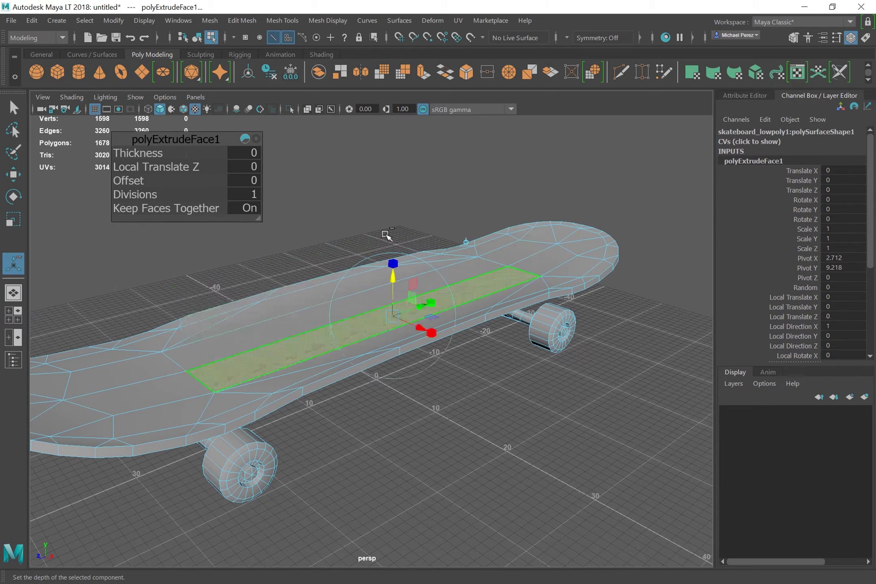
key("ctrl+z")
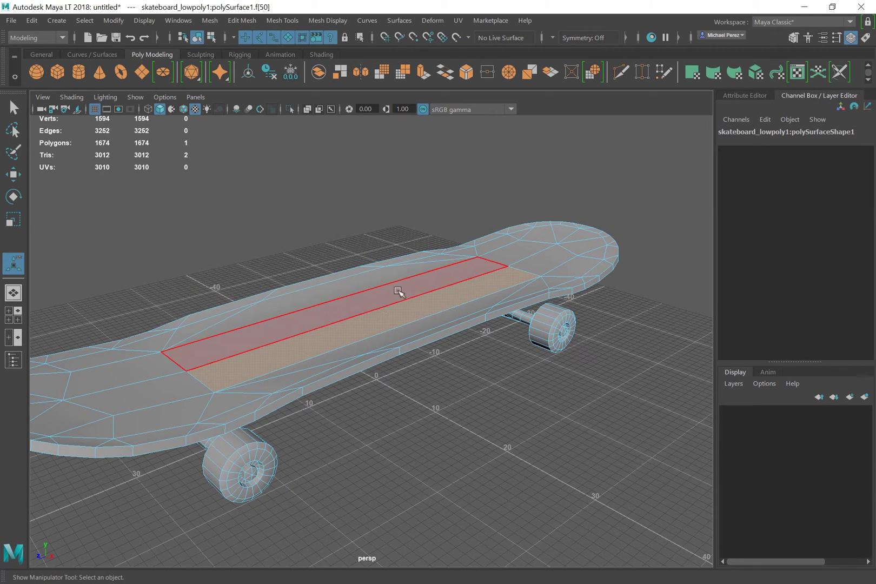
Select four adjacent central faces on top of the deck, try Circularize on them, and undo it.
left_click_drag(381, 307, 488, 268, "alt")
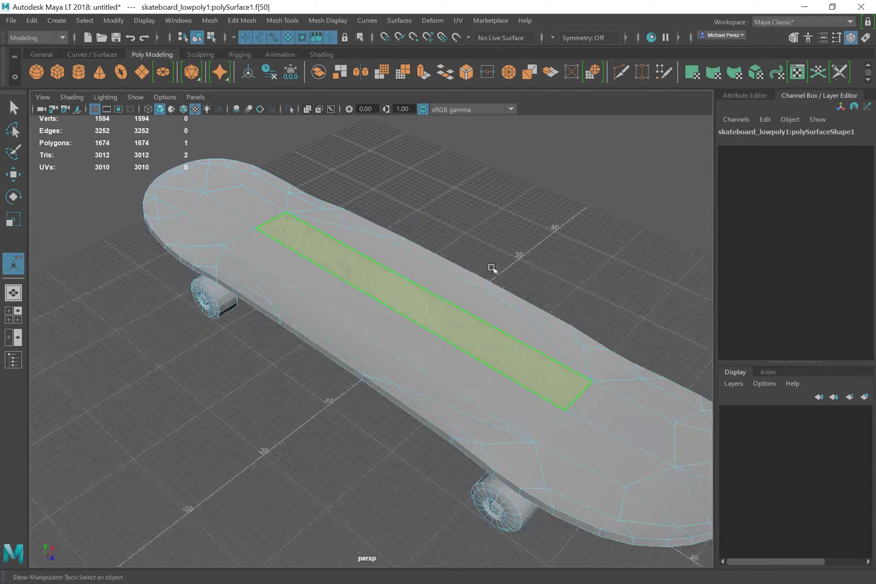
right_click_drag(466, 243, 522, 221)
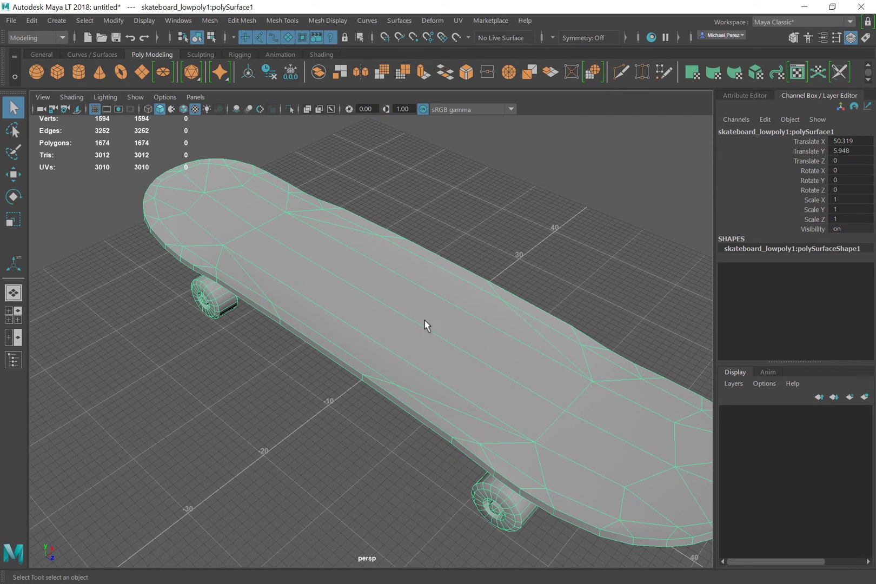
right_click_drag(422, 278, 423, 296)
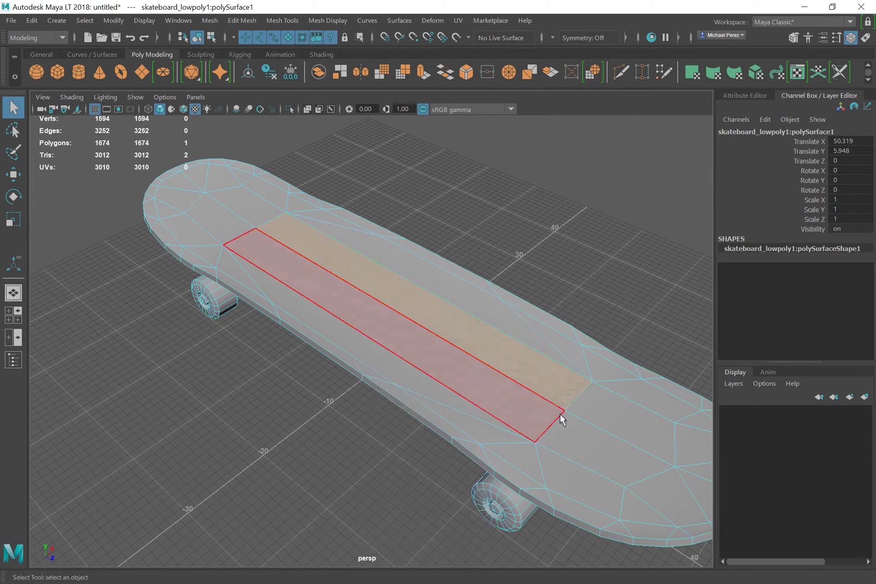
left_click(581, 390)
left_click(589, 411, "shift")
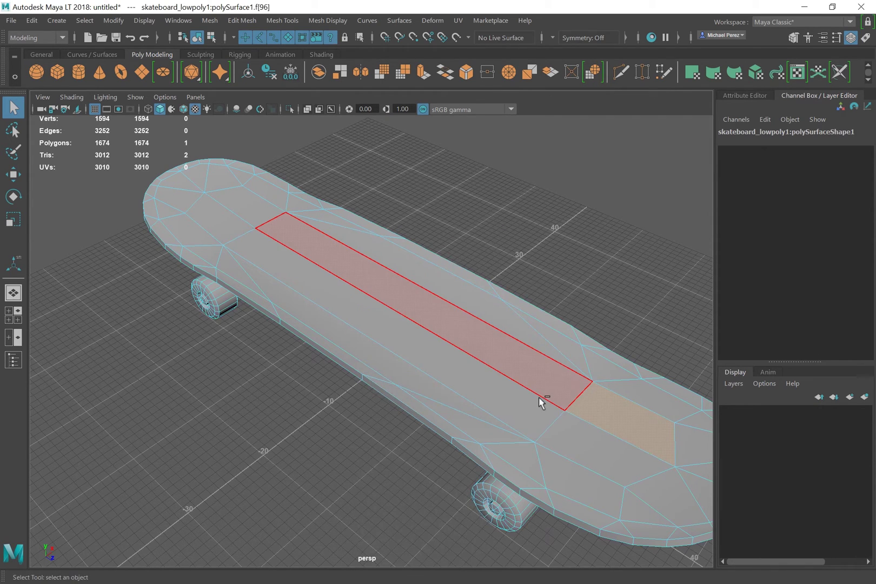
left_click(576, 426, "shift")
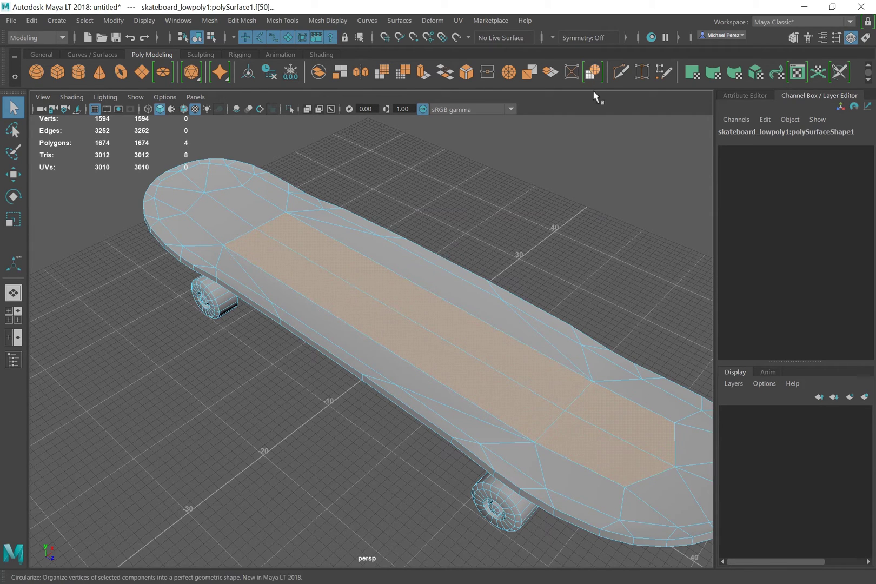
left_click(593, 73)
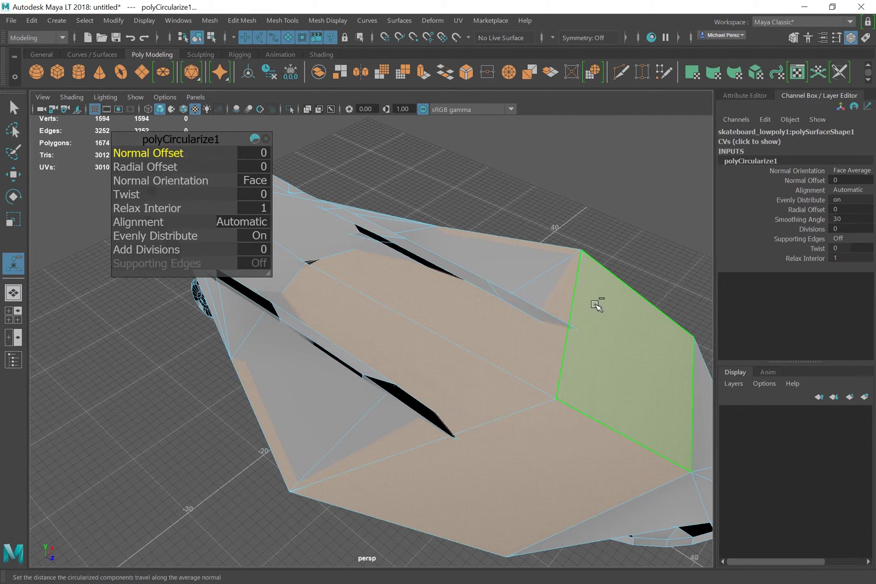
key("ctrl+z")
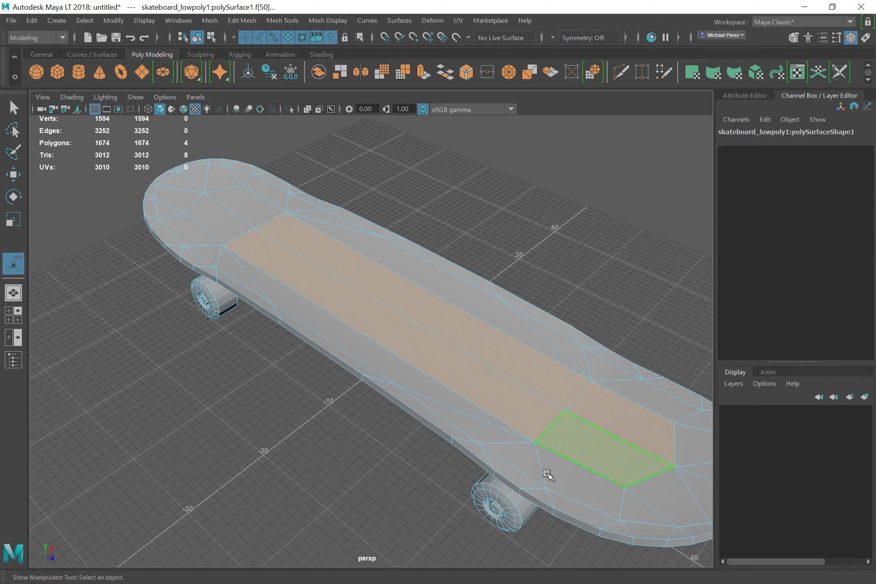
Select a patch of nine adjacent faces on the nearest wheel, try Merge to Center on them, and undo it.
left_click_drag(547, 475, 474, 399, "alt")
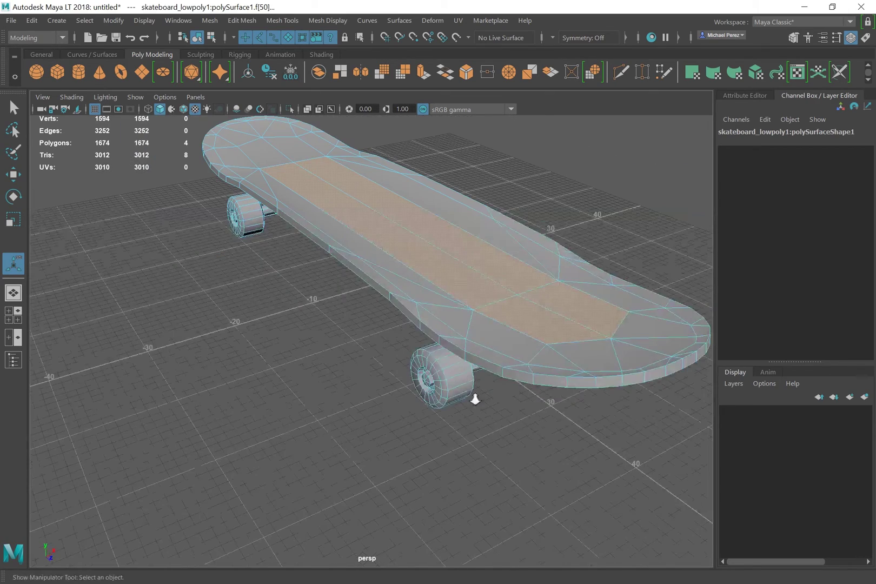
scroll(474, 399, "up", 3)
key("q")
right_click_drag(498, 402, 500, 280)
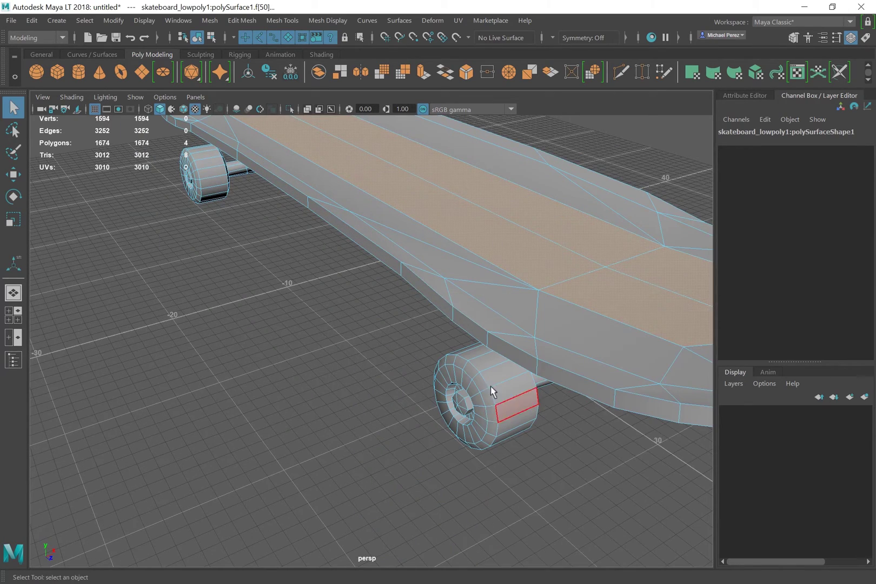
left_click(493, 410)
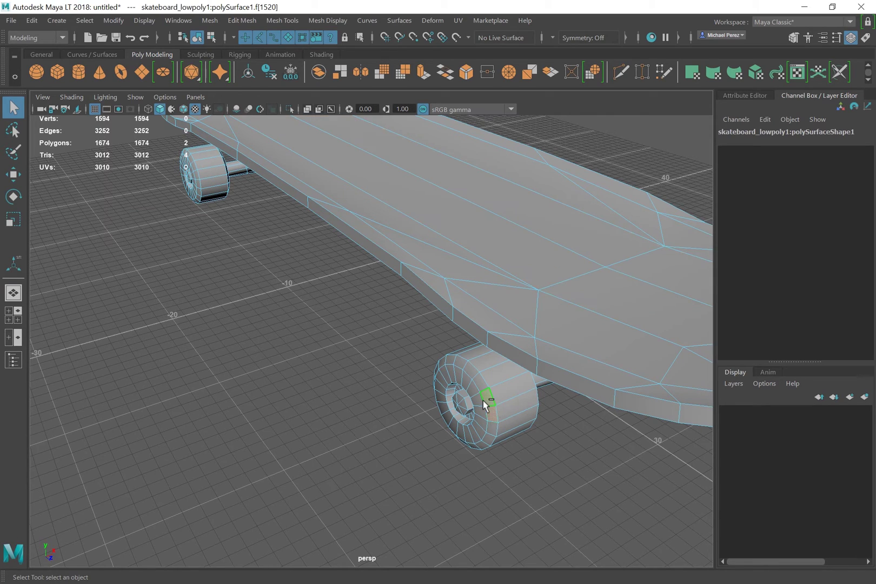
left_click(491, 404, "ctrl+shift")
left_click(496, 398, "ctrl+shift")
left_click(476, 400, "ctrl+shift")
left_click(481, 384, "ctrl+shift")
left_click(489, 364, "ctrl+shift")
left_click(507, 72)
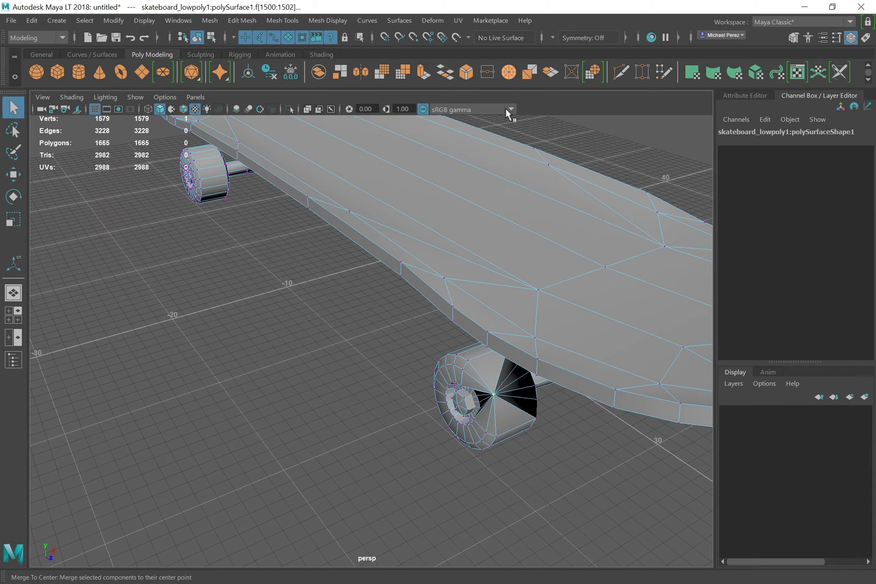
key("ctrl+z")
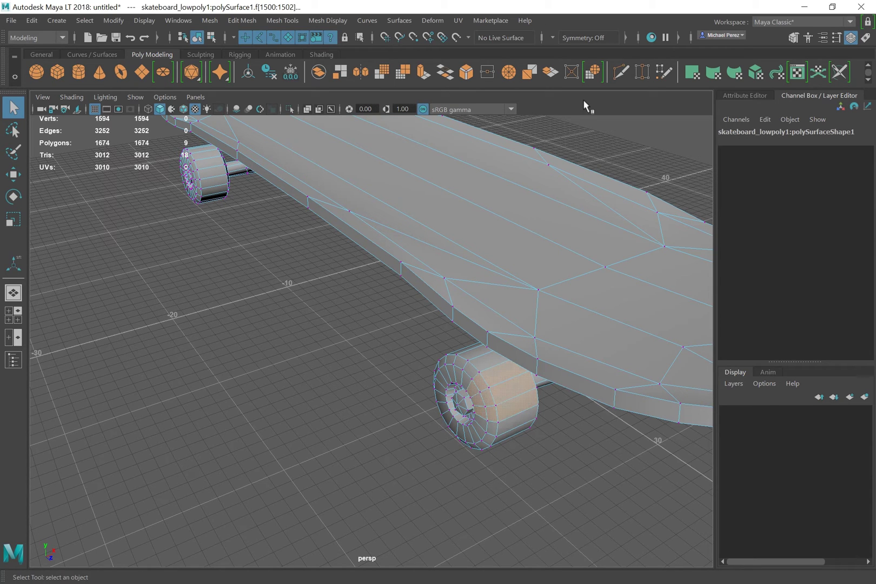
Try Circularize on the selected wheel faces, undo it, and inspect the restored wheel.
left_click(593, 72)
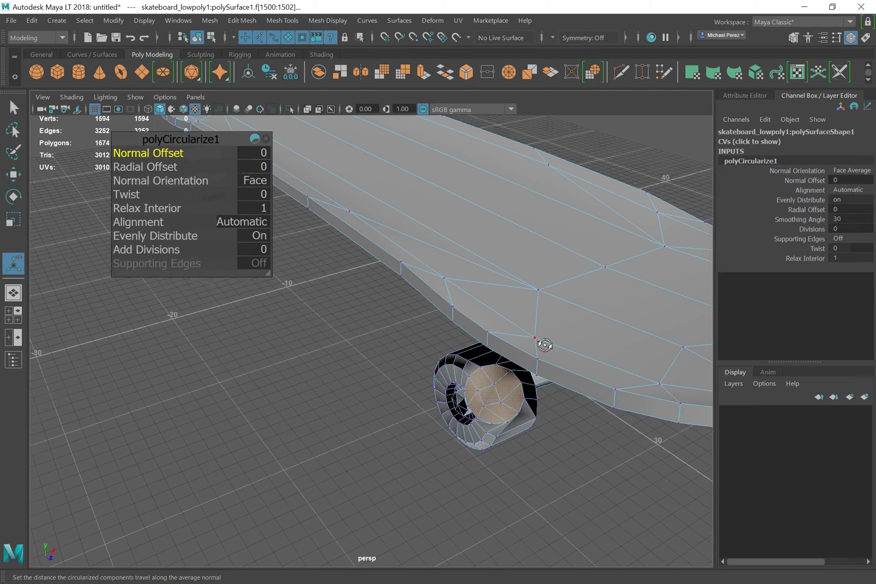
left_click_drag(540, 346, 508, 336, "alt")
left_click(507, 336)
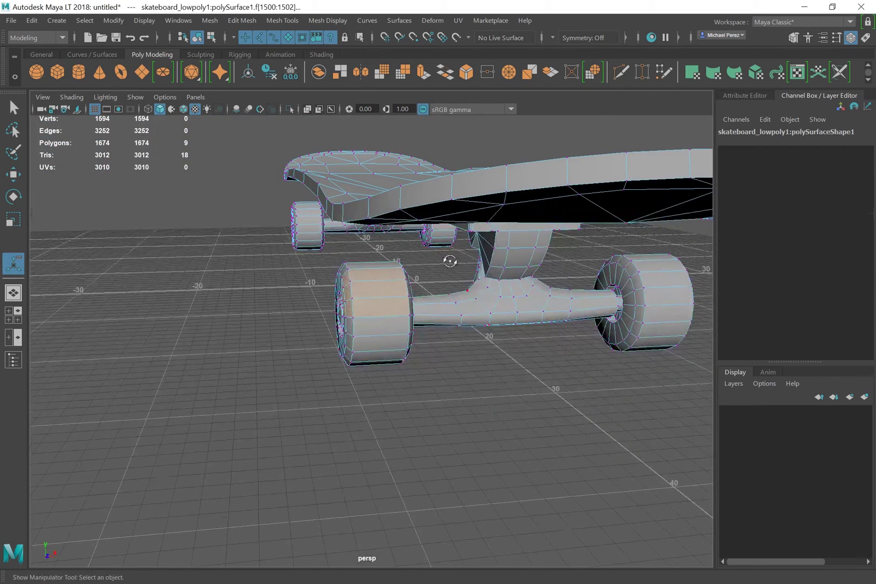
left_click_drag(450, 256, 549, 140, "alt")
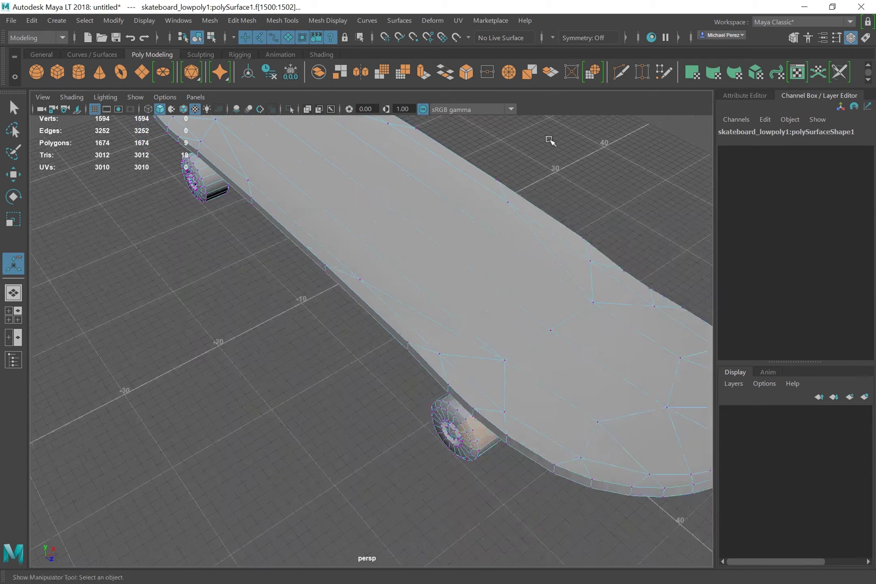
Leave component selection and select the whole skateboard in object mode.
left_click(619, 75)
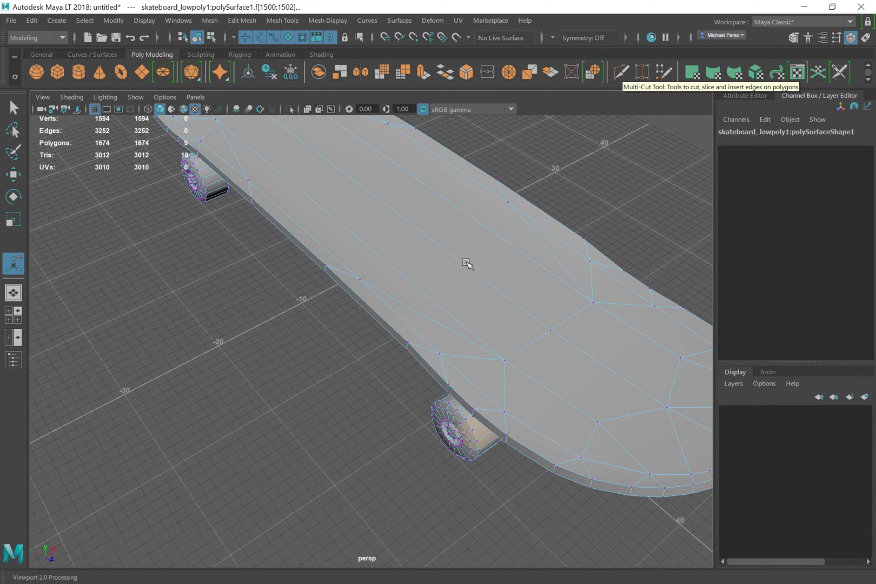
left_click_drag(430, 274, 445, 248, "alt")
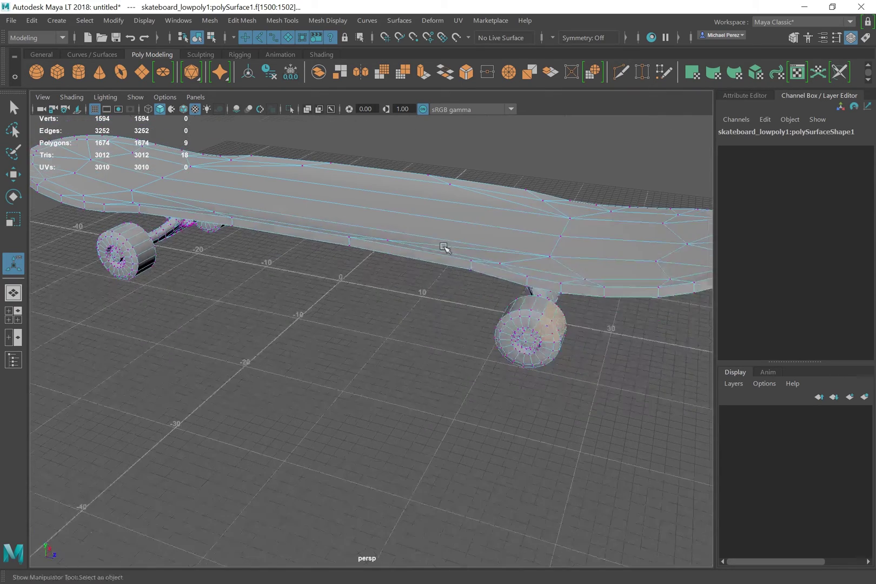
scroll(445, 248, "down", 3)
left_click_drag(473, 315, 441, 297, "alt")
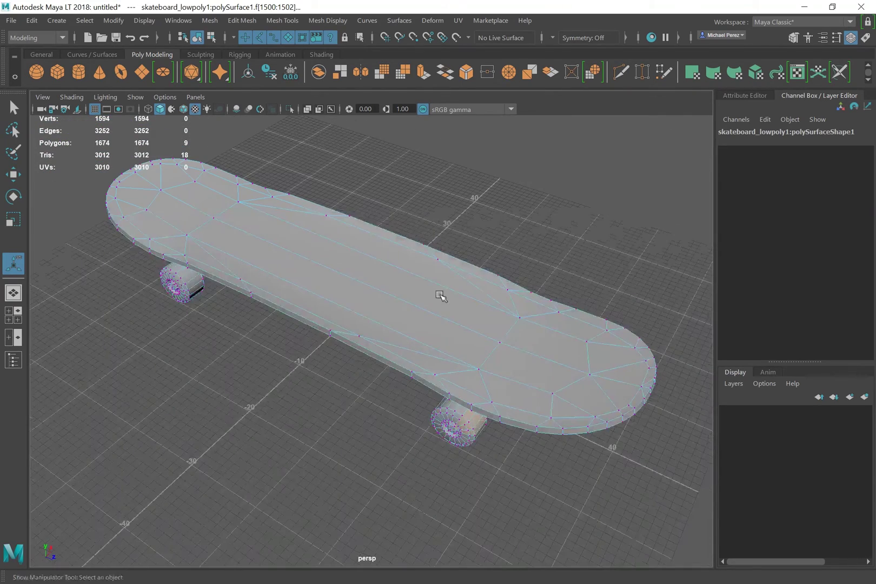
right_click_drag(428, 244, 475, 220)
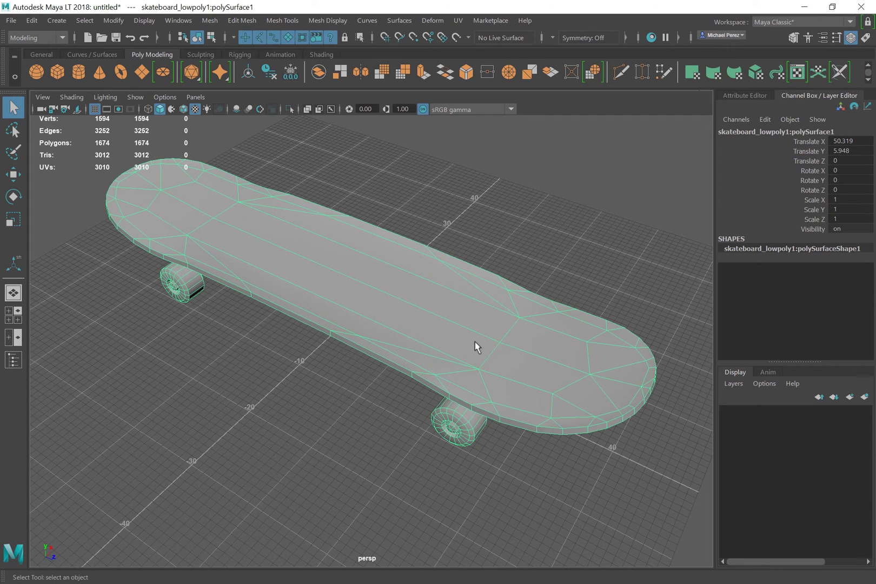
left_click_drag(473, 348, 465, 326, "alt")
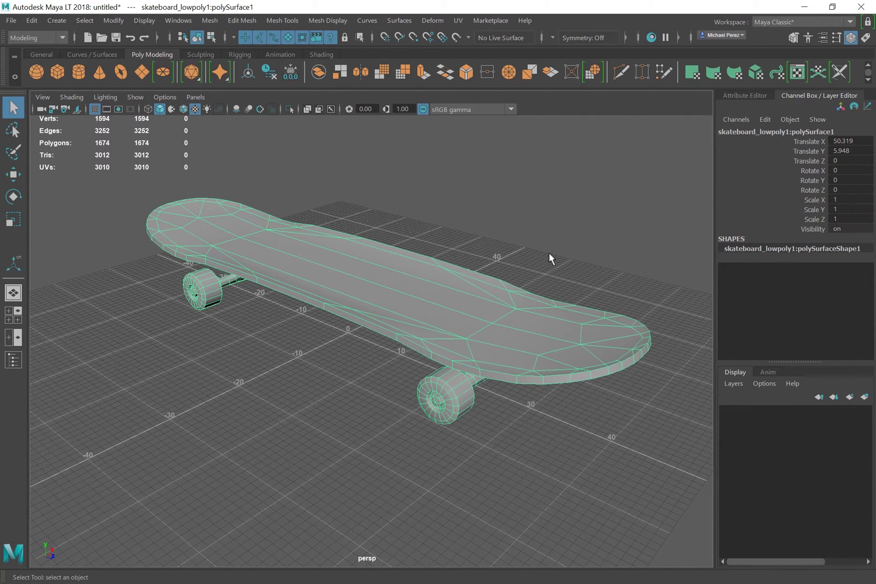
Look over the viewport's camera, shading, lighting and object visibility options.
left_click(799, 75)
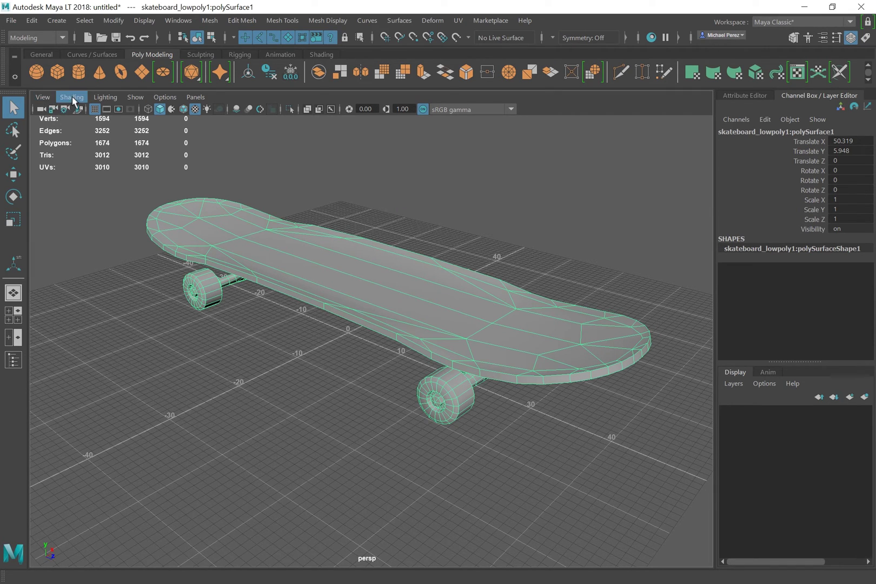
left_click(43, 97)
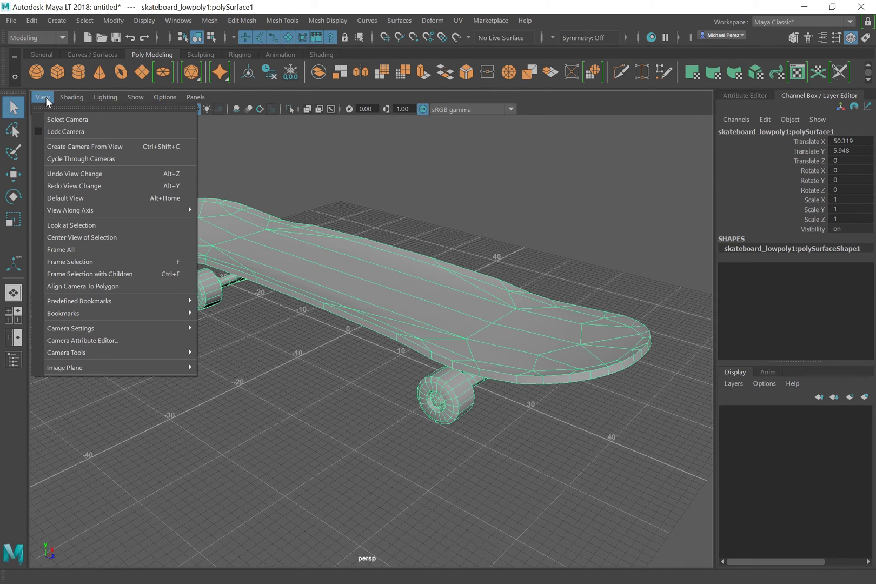
mouse_move(98, 100)
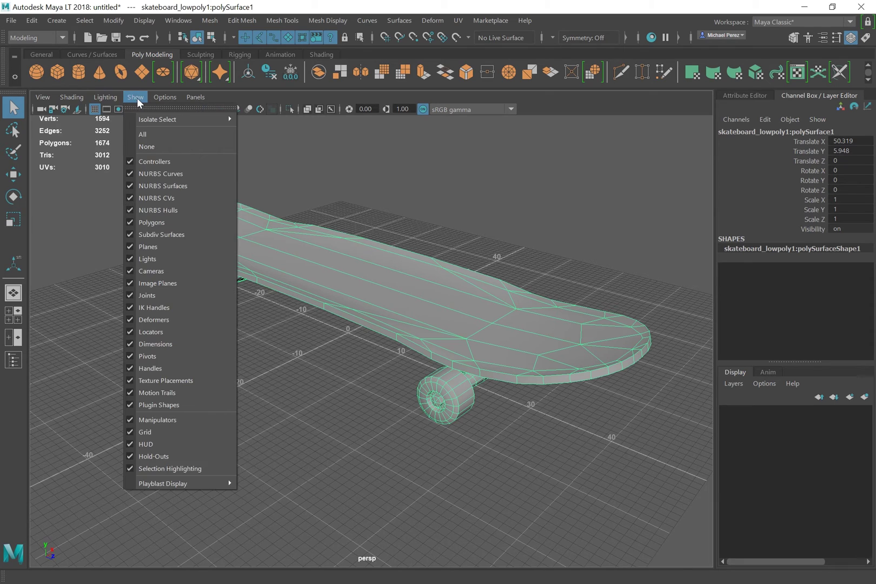
mouse_move(157, 97)
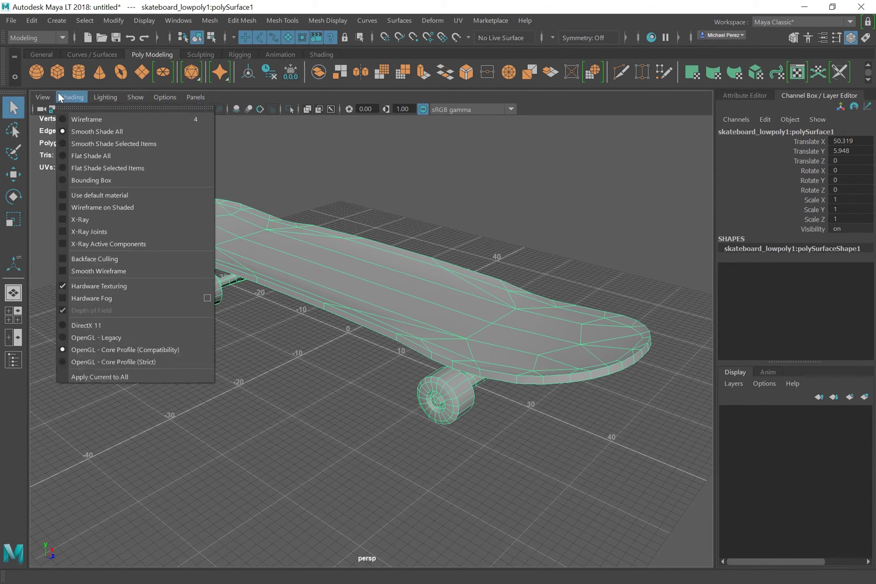
Show the skateboard in the front orthographic view and frame it.
mouse_move(200, 98)
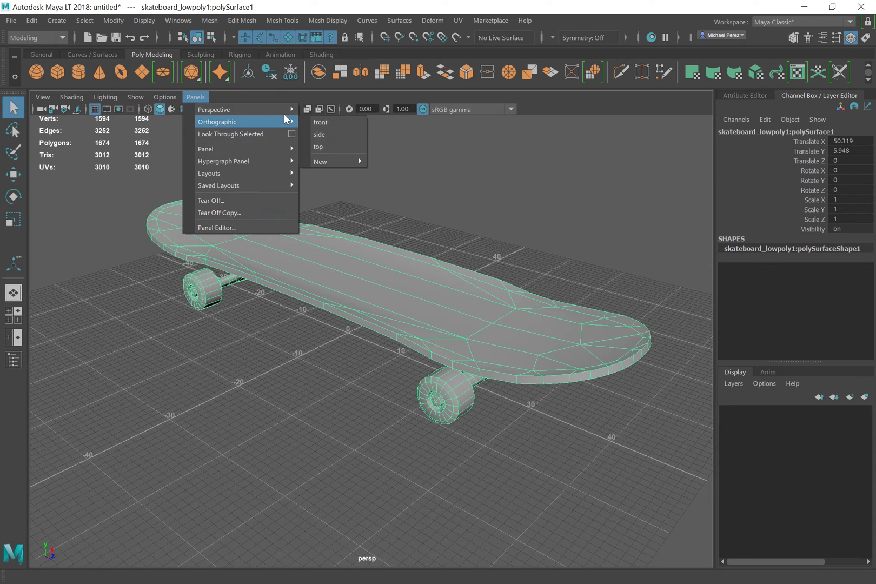
mouse_move(287, 111)
left_click(319, 122)
key("f")
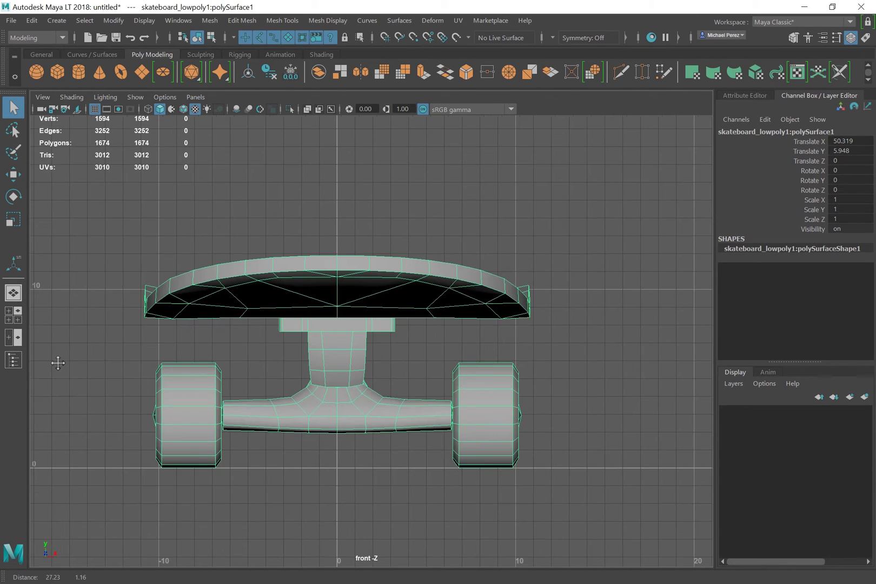
Switch the viewport to the side orthographic view of the skateboard.
left_click(194, 97)
mouse_move(250, 123)
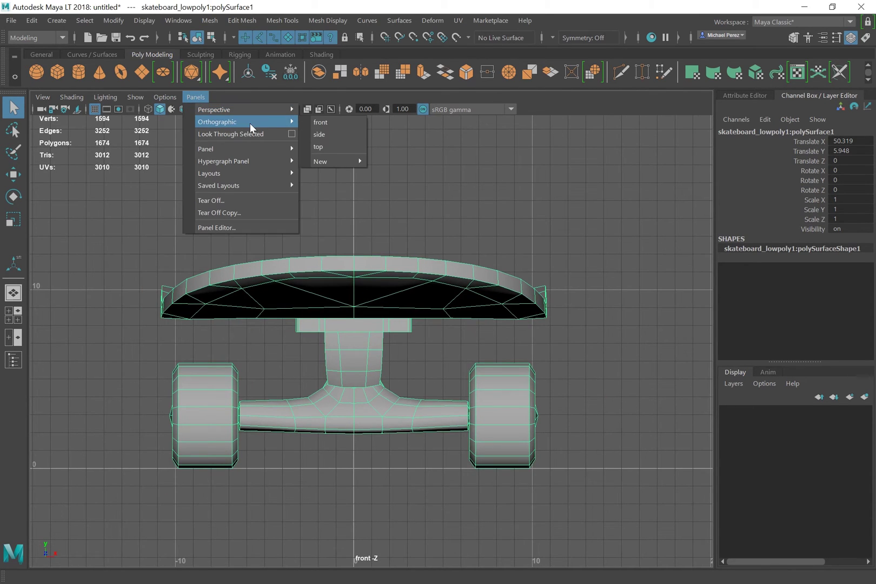
left_click(311, 133)
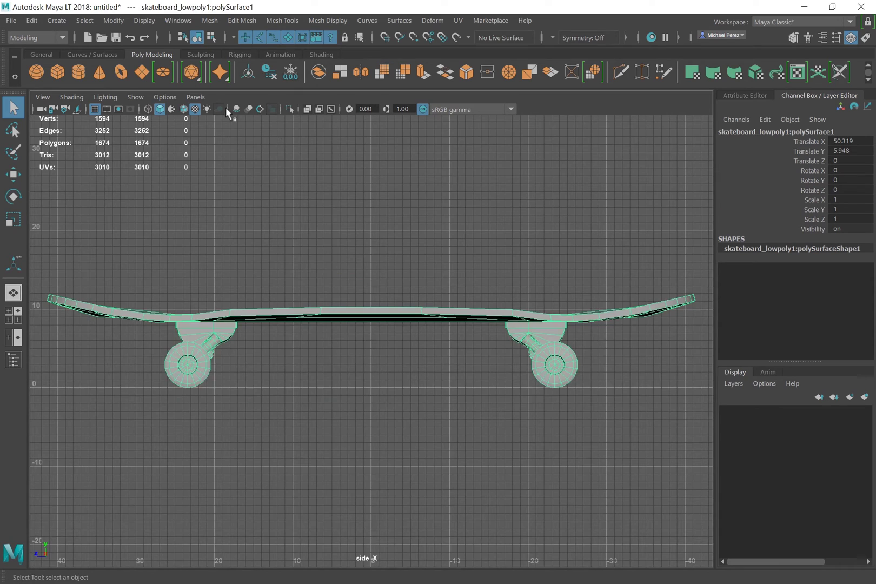
Review the viewport's panel, renderer, object-type visibility, lighting and shading choices without changing any of them.
left_click(194, 96)
mouse_move(207, 122)
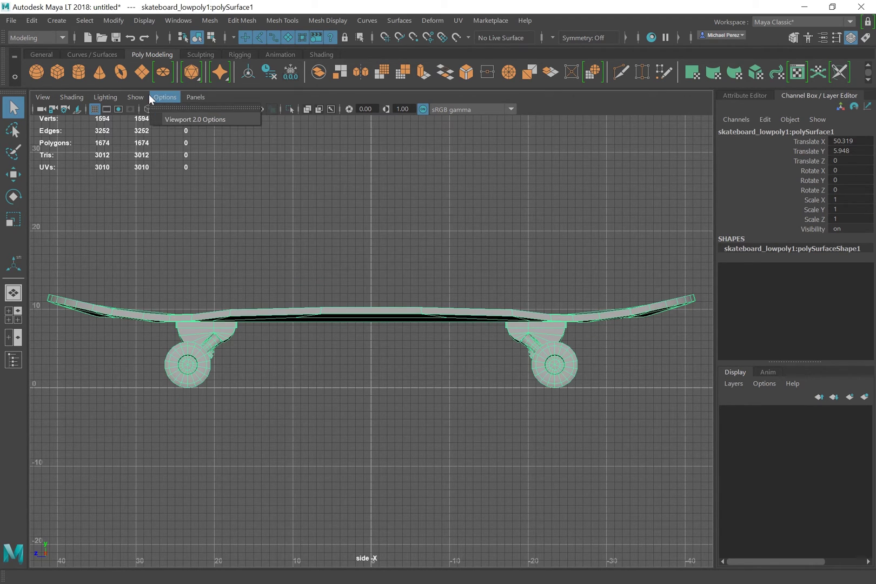
mouse_move(159, 123)
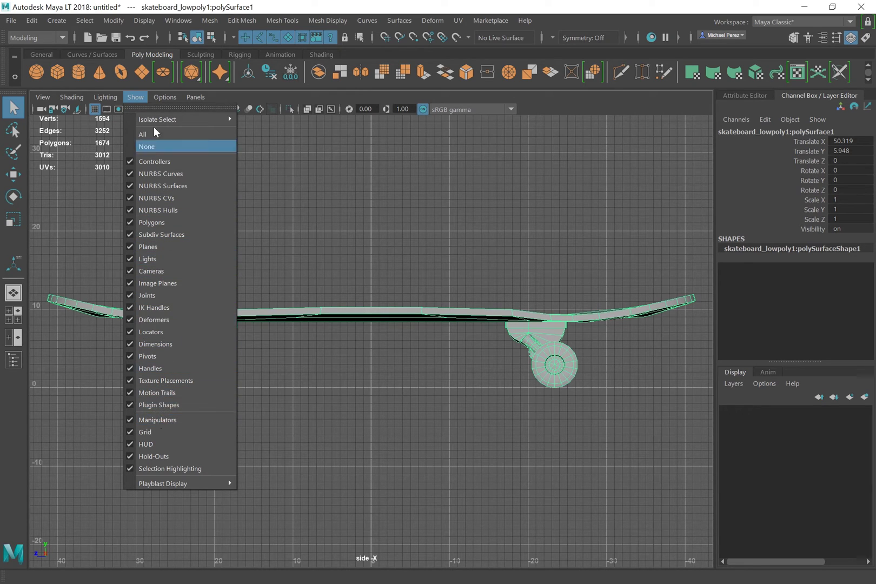
left_click(106, 98)
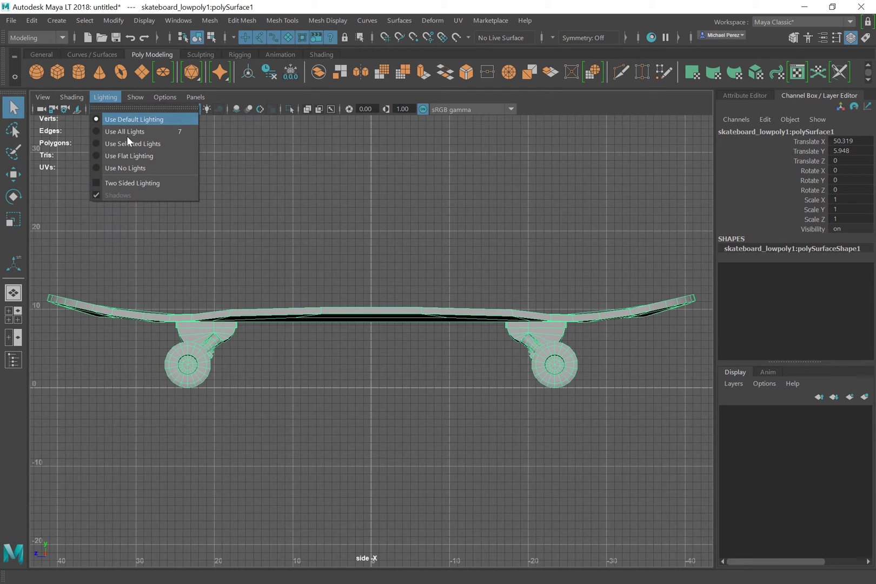
left_click(67, 97)
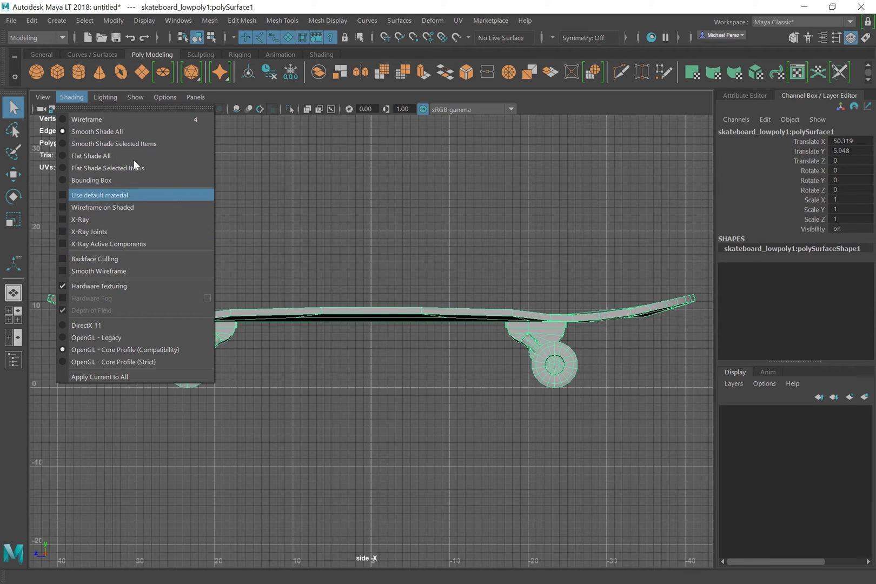
left_click(305, 203)
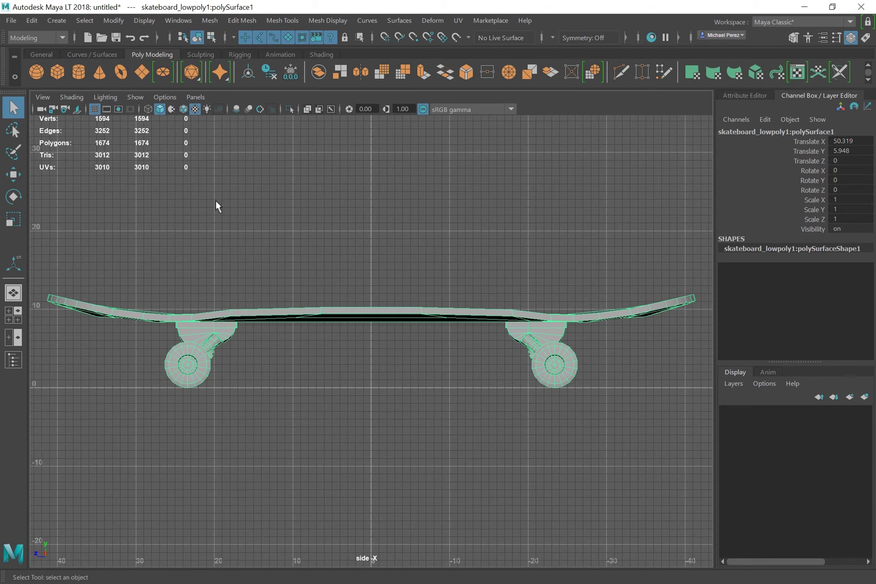
Try orbiting the side view, then return the viewport to the perspective camera.
left_click_drag(255, 255, 256, 239, "alt")
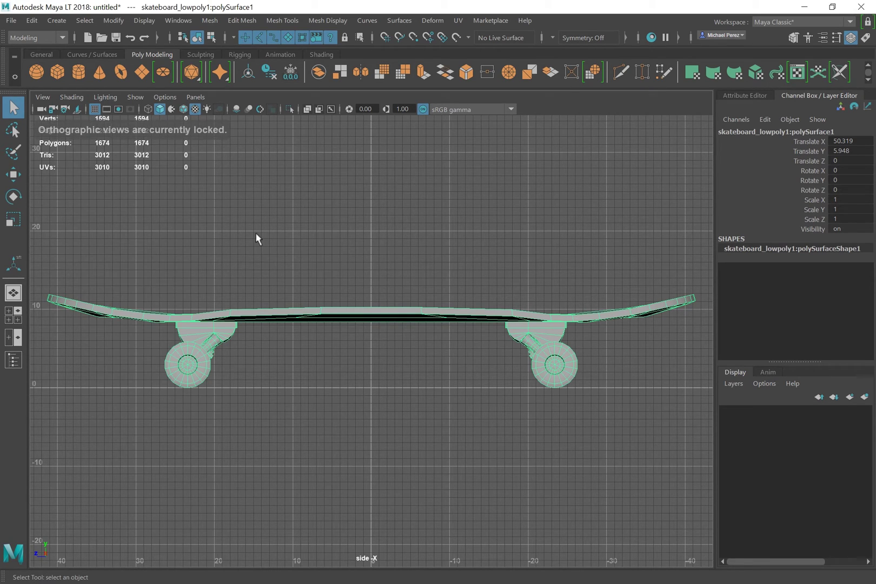
left_click(14, 293)
middle_click_drag(461, 285, 486, 345, "alt")
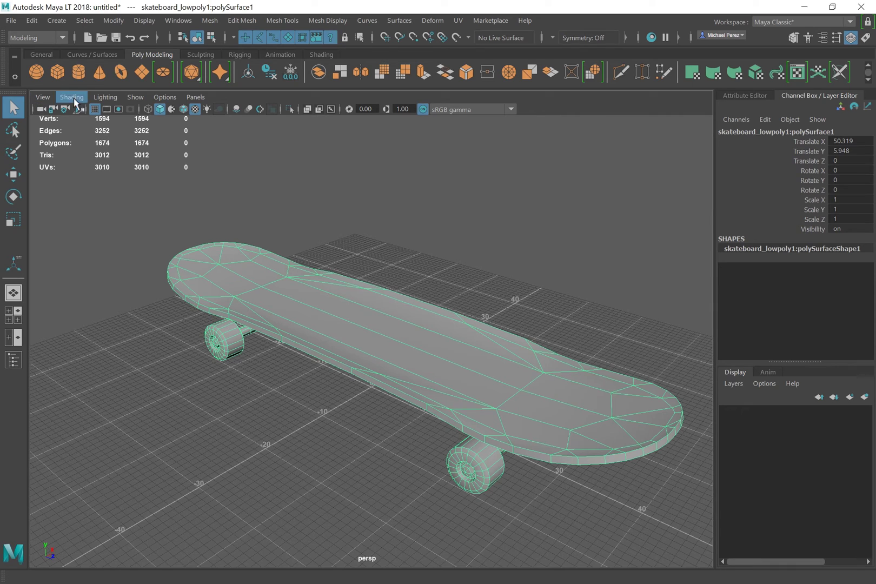
Toggle the viewport grid off and on, then turn the resolution gate on and off again.
left_click(95, 109)
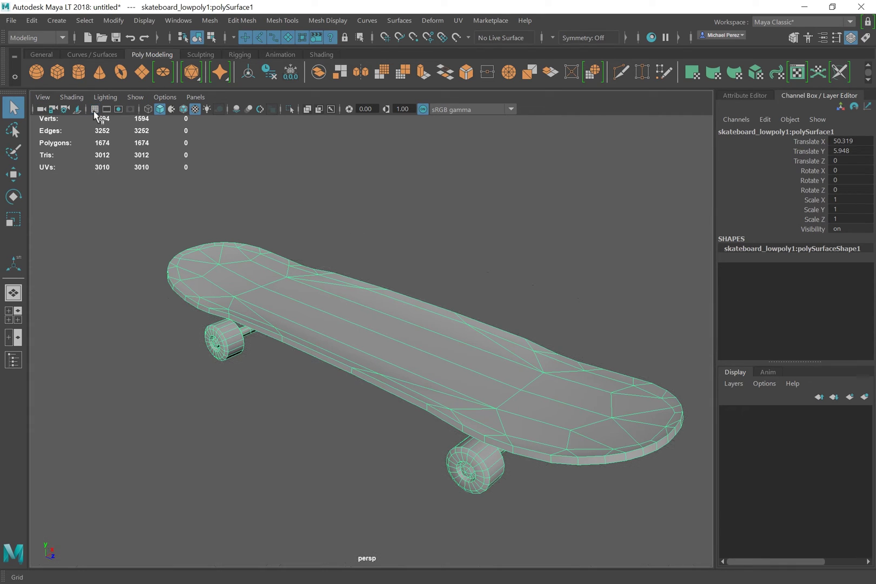
left_click(95, 109)
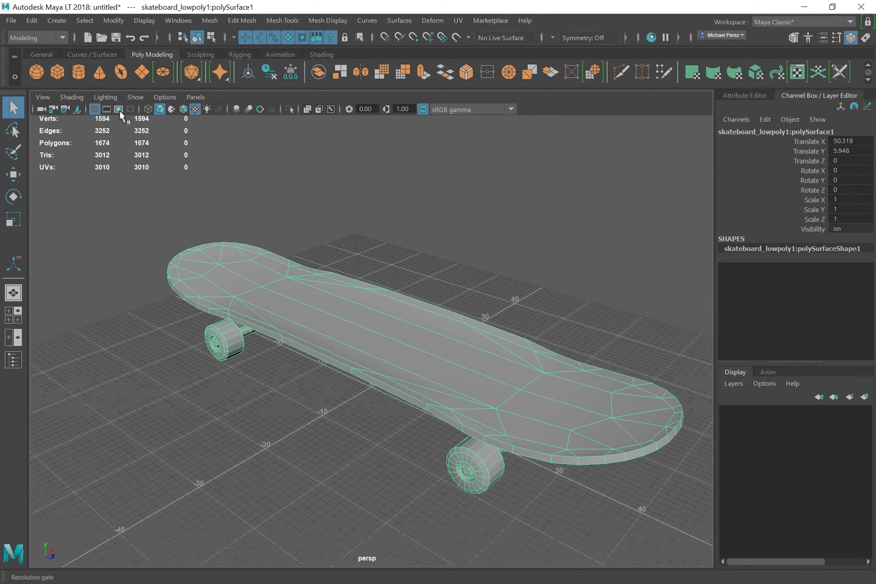
left_click(119, 110)
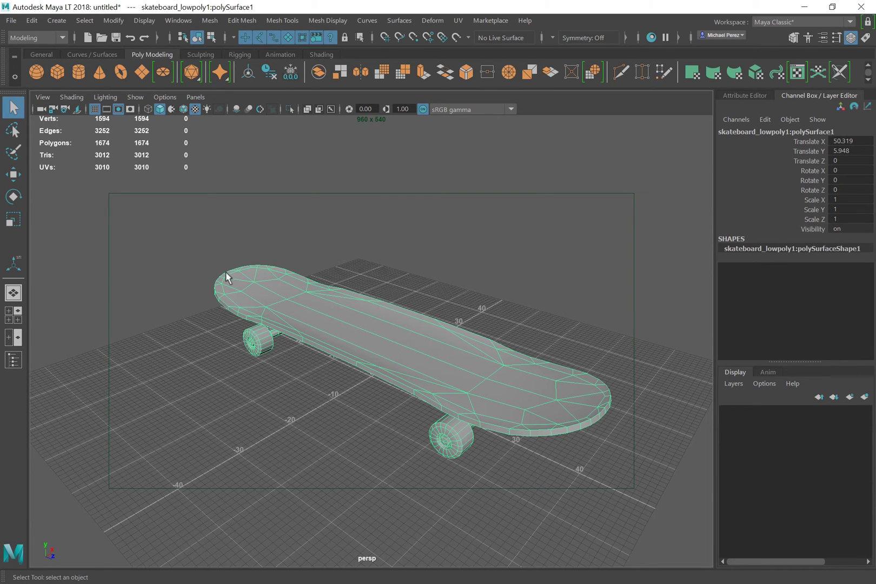
left_click_drag(229, 276, 258, 284, "alt")
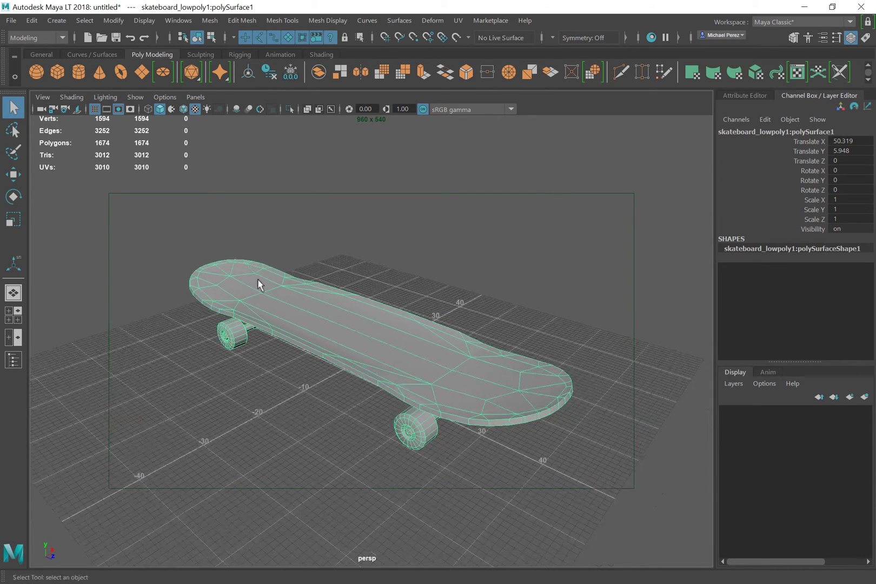
left_click(119, 110)
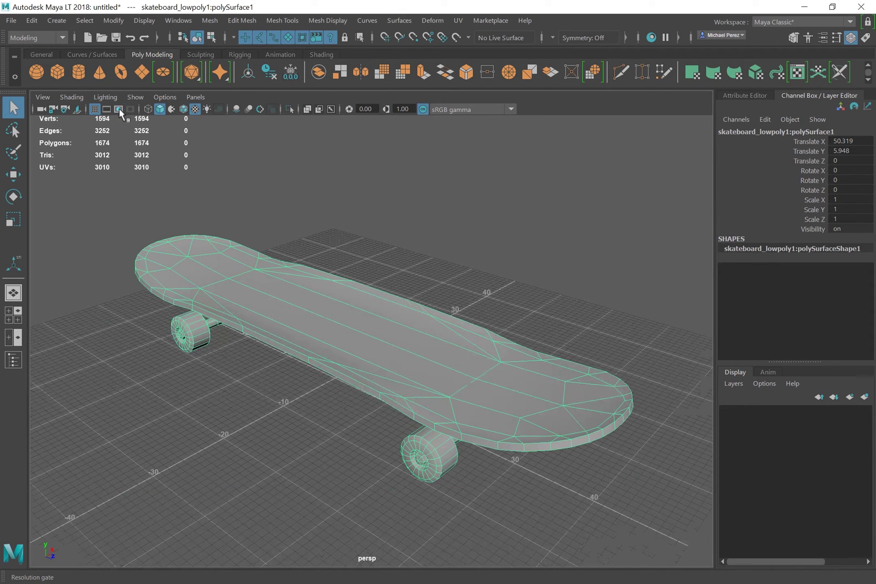
Display the skateboard as wireframe and return it to smooth shading.
left_click(149, 109)
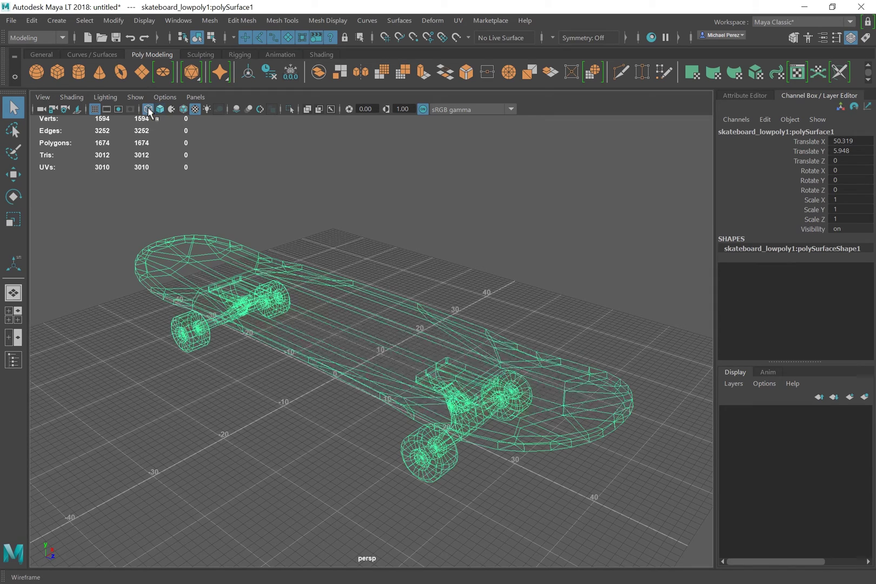
left_click(160, 109)
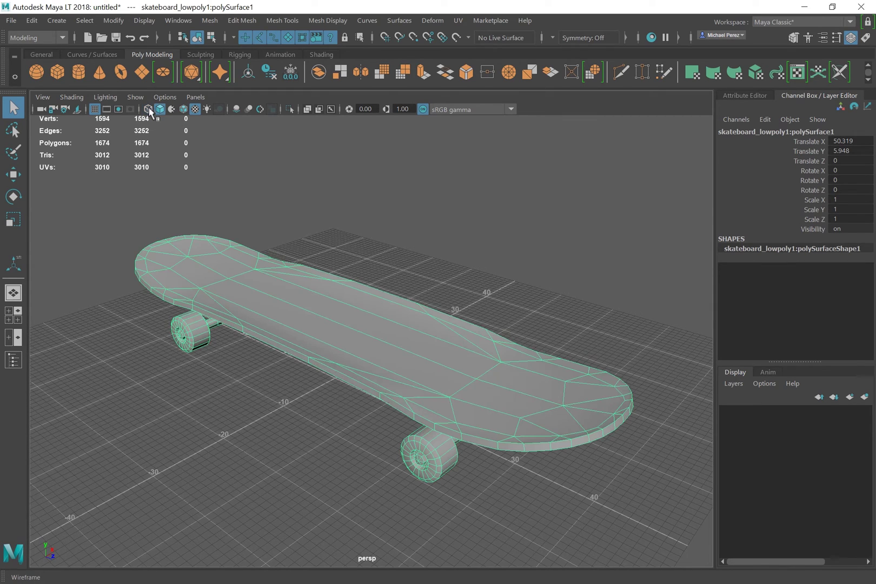
Deselect the skateboard and display it with wireframe on shaded and X-ray both turned on.
left_click(183, 109)
left_click(320, 212)
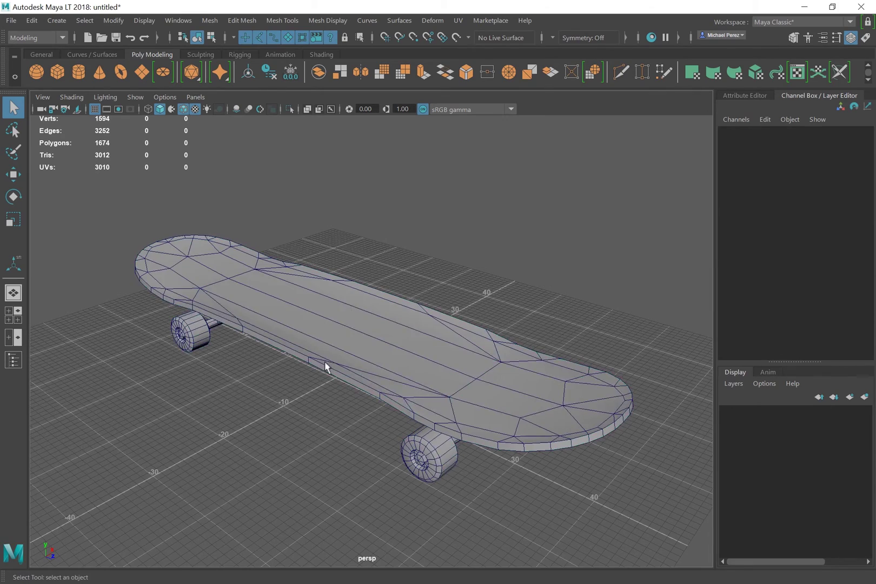
left_click_drag(326, 363, 237, 292, "alt")
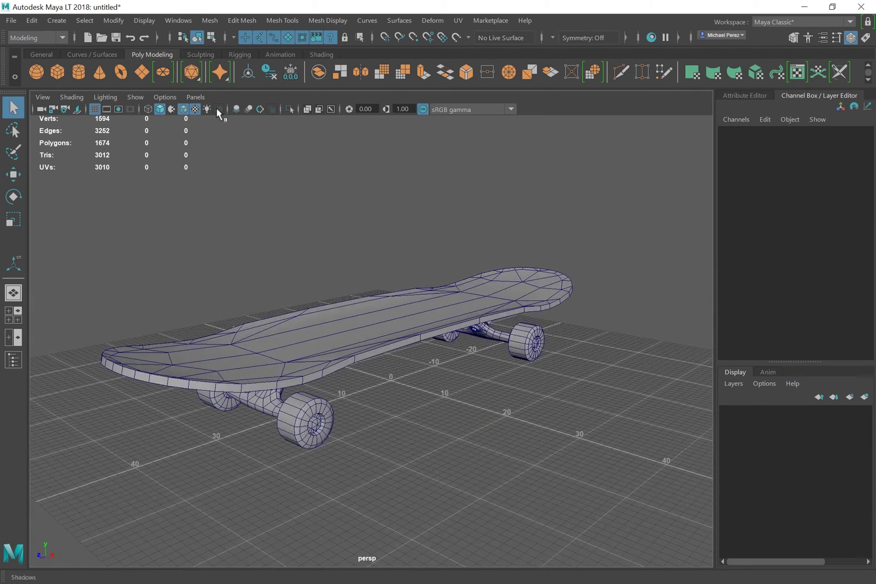
left_click(307, 109)
left_click_drag(377, 318, 361, 332, "alt")
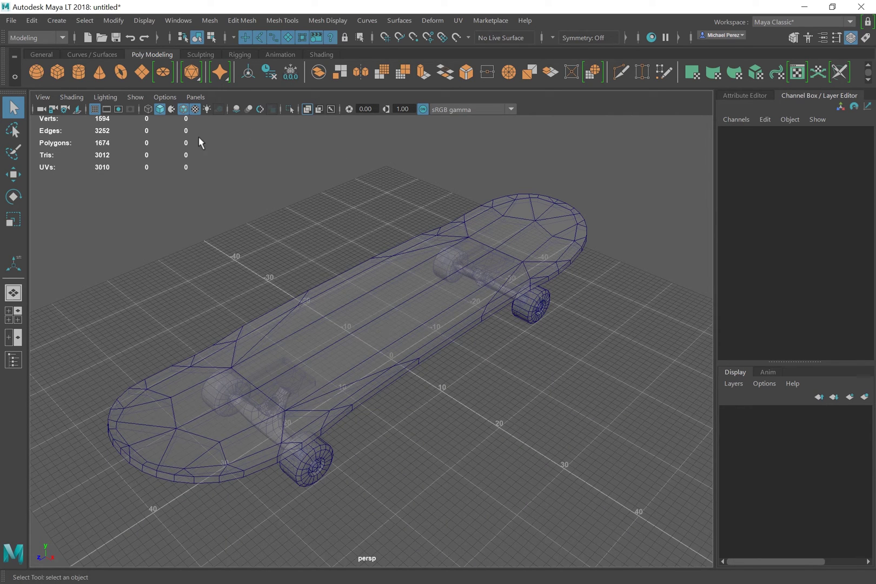
Turn off wireframe on shaded and X-ray so the skateboard returns to plain smooth shading.
left_click(183, 109)
mouse_move(340, 271)
left_mouse_down("alt")
mouse_move(377, 273)
mouse_move(355, 346)
left_mouse_up("alt")
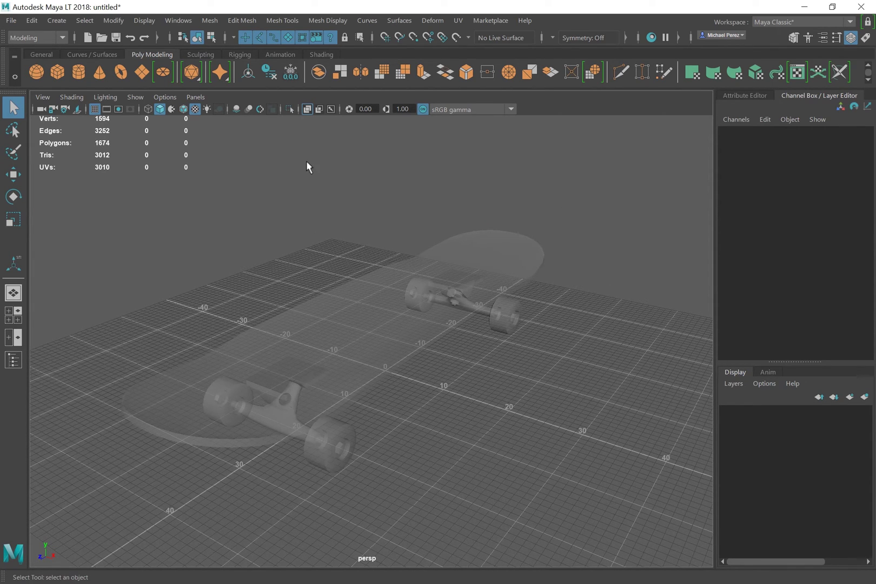
left_click(306, 109)
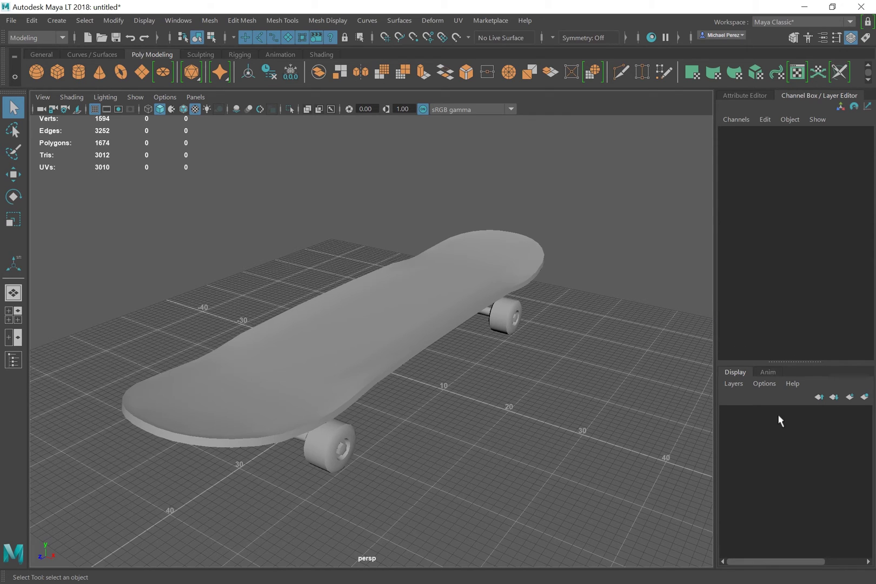
Select the skateboard and create a display layer from the selection.
left_click(434, 293)
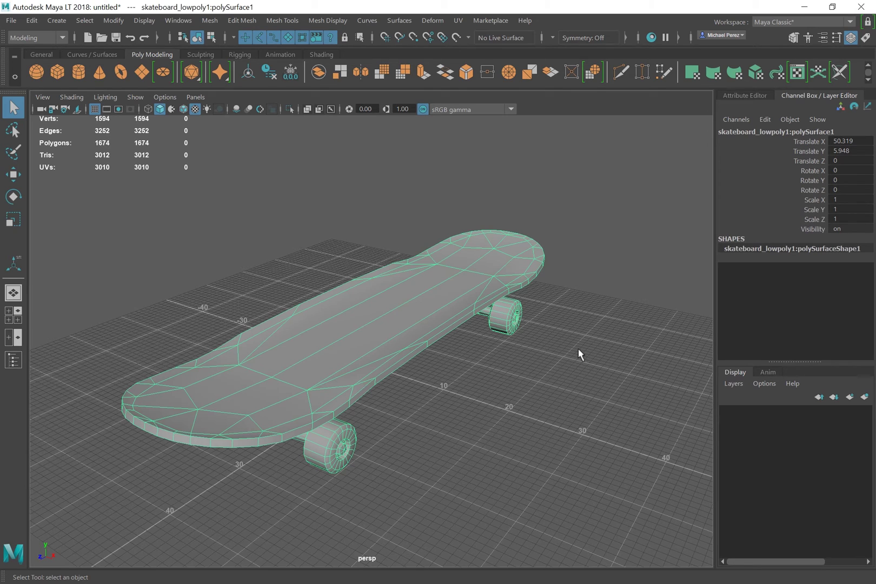
left_click_drag(578, 351, 623, 376, "alt")
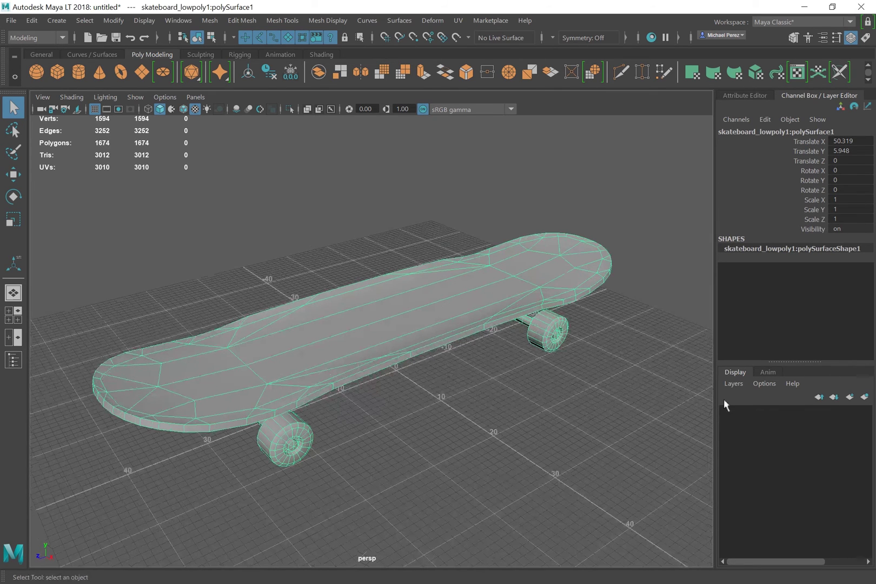
left_click(738, 384)
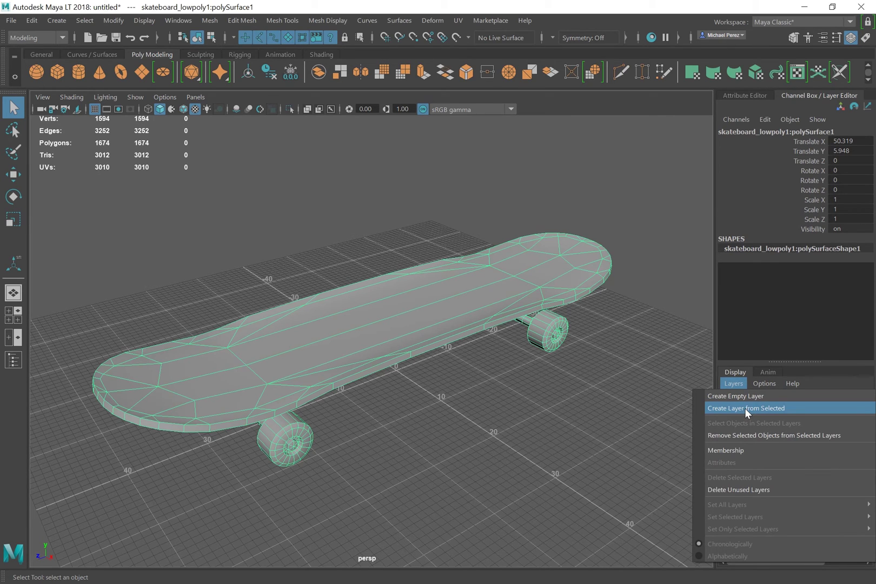
left_click(745, 407)
Toggle the visibility of layer1 off and on, and set the layer to template display.
left_click(725, 411)
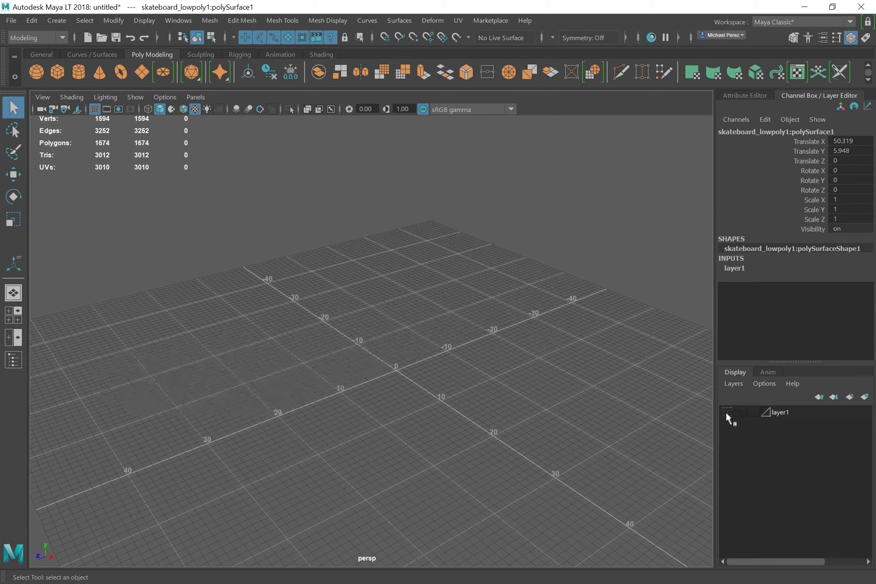
left_click(725, 412)
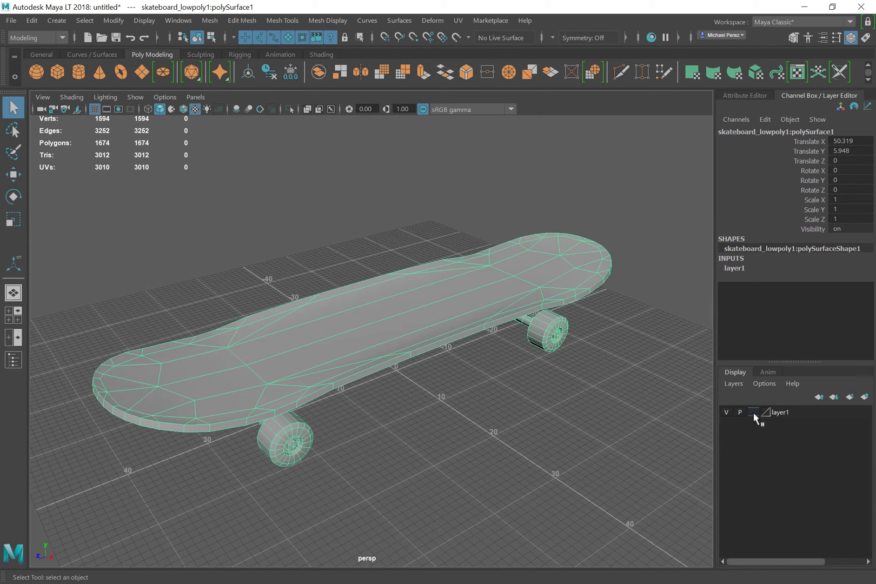
left_click(752, 412)
left_click(719, 433)
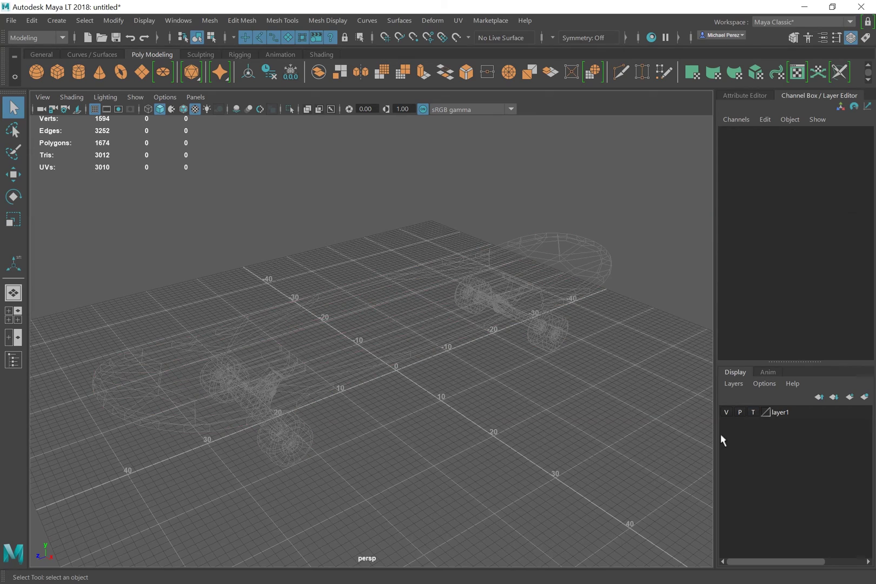
left_click_drag(599, 295, 362, 308, "alt")
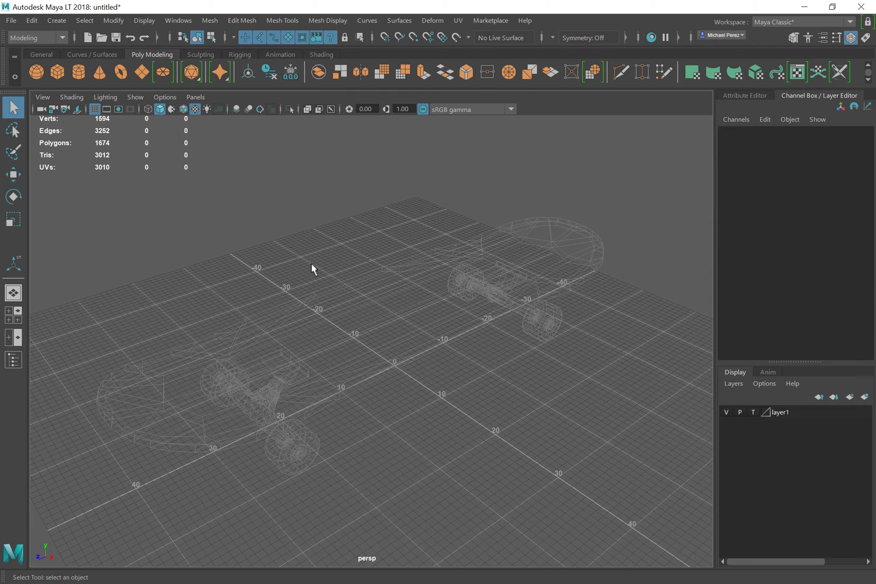
Switch layer1 to reference display, inspect the skateboard, and return the layer to normal display.
left_click(753, 412)
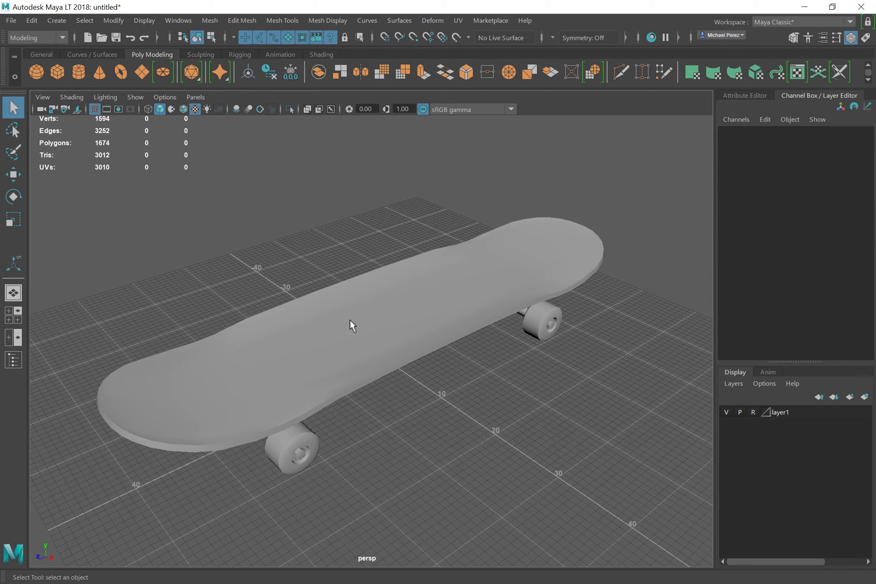
left_click_drag(421, 341, 365, 326, "alt")
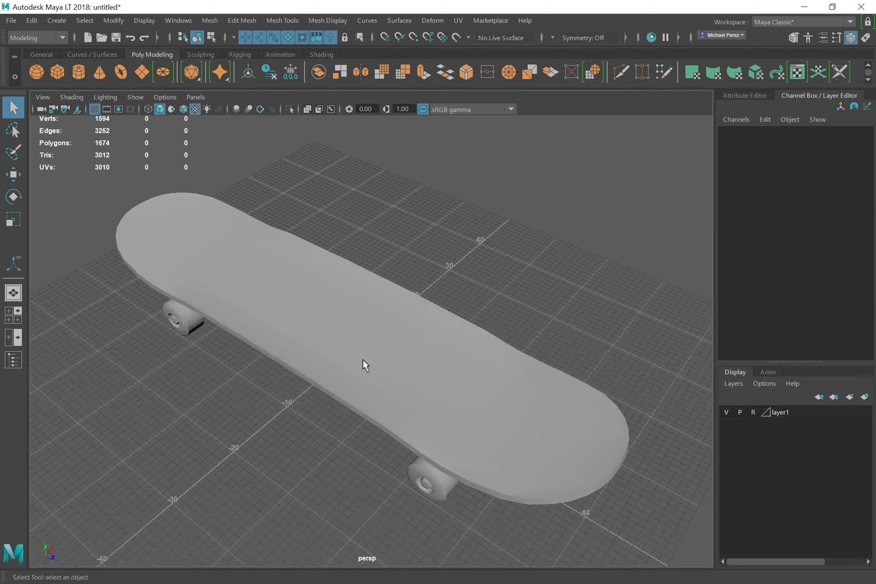
left_click_drag(364, 363, 368, 348, "alt")
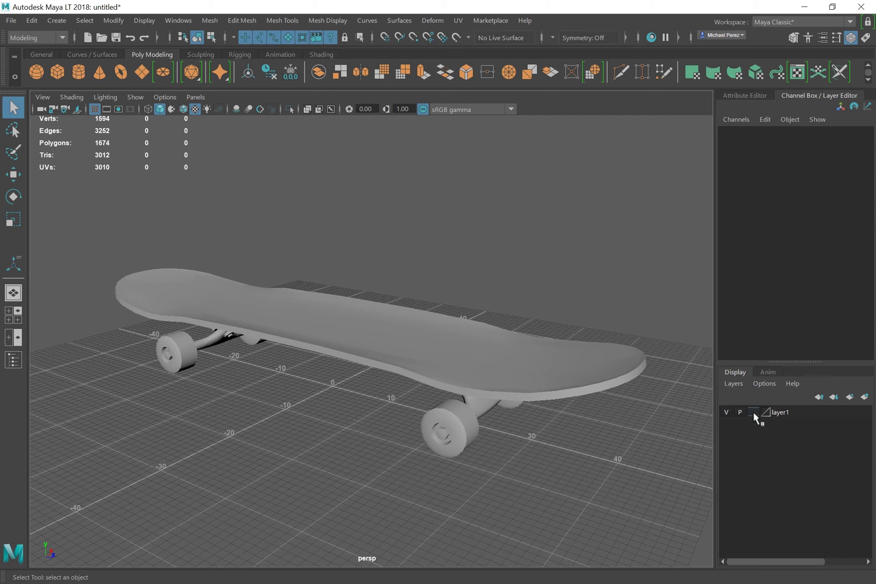
left_click_drag(469, 374, 422, 393, "alt")
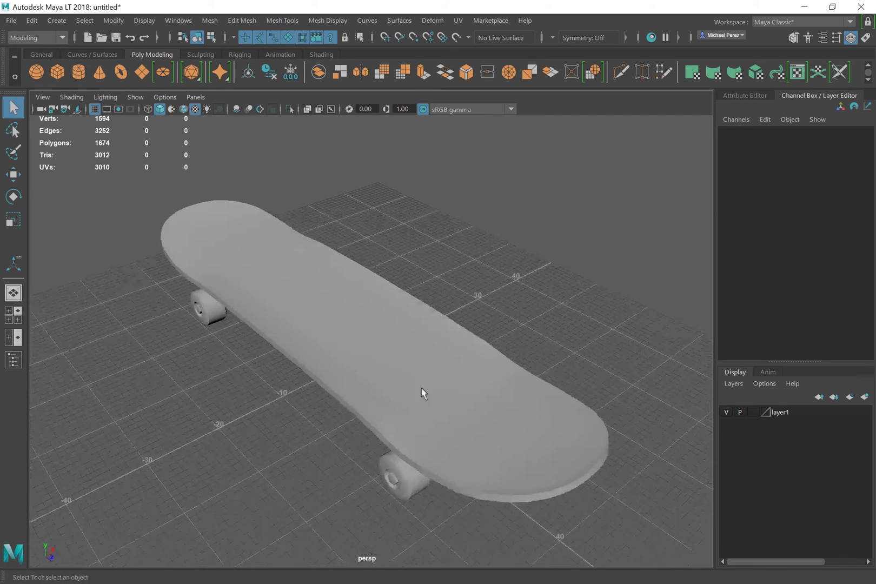
Look at the animation layers and return to the display layers.
left_click(767, 371)
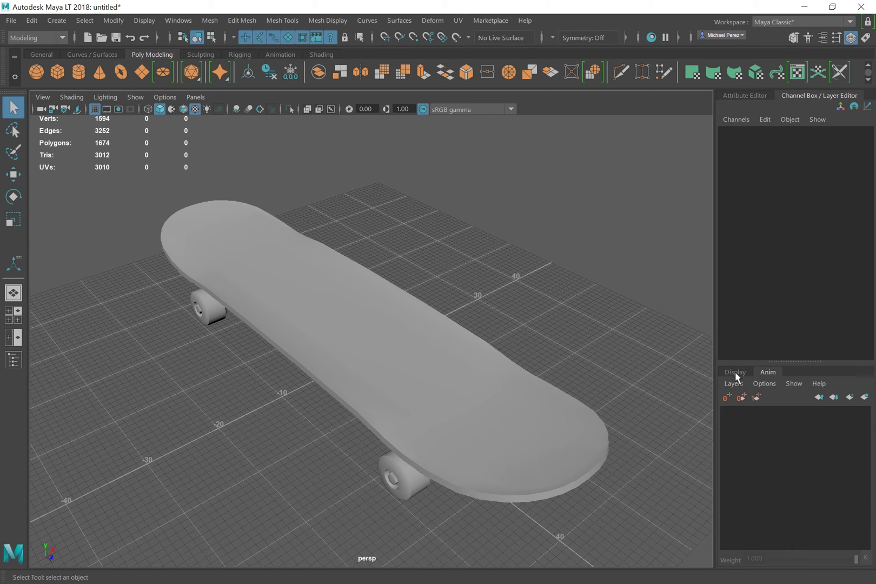
left_click(736, 371)
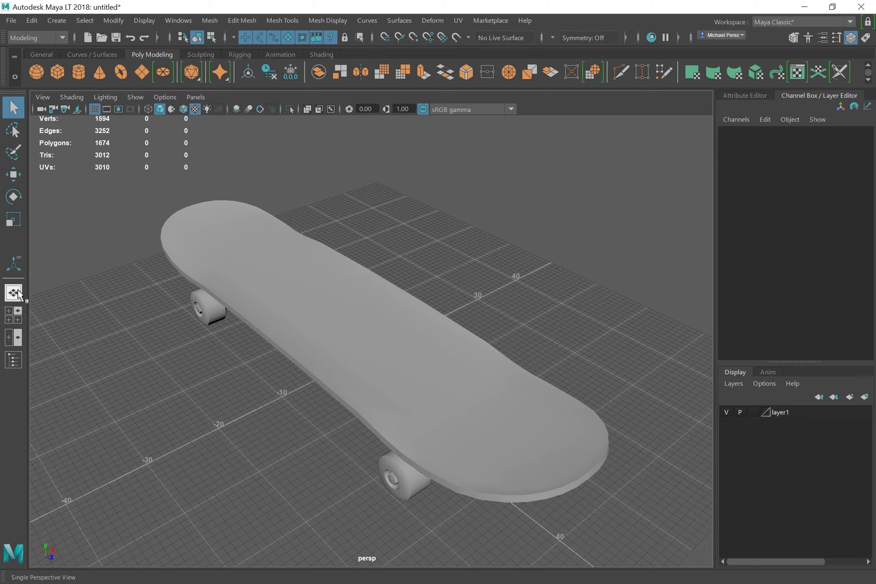
Show the four-view layout, centre the skateboard in the top view, and return to the single perspective view.
left_click(15, 318)
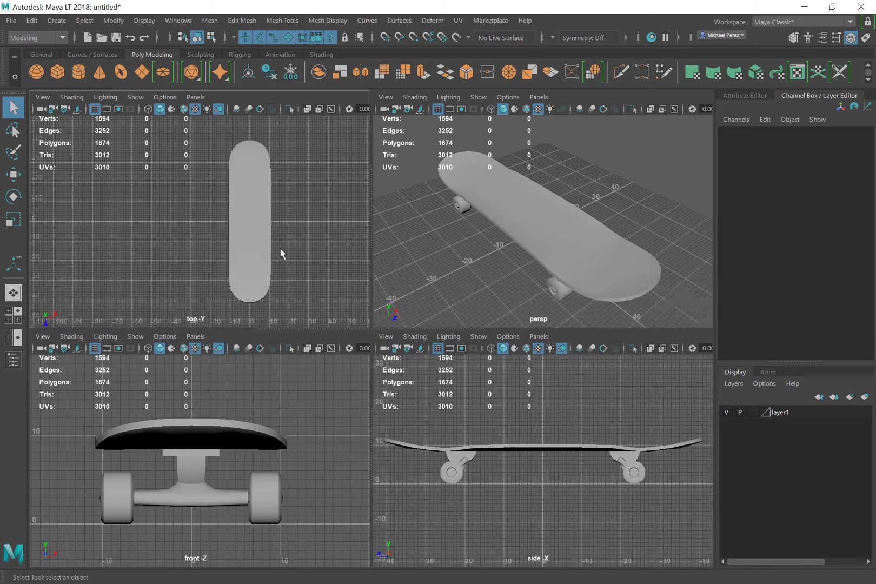
middle_click_drag(281, 252, 239, 241, "alt")
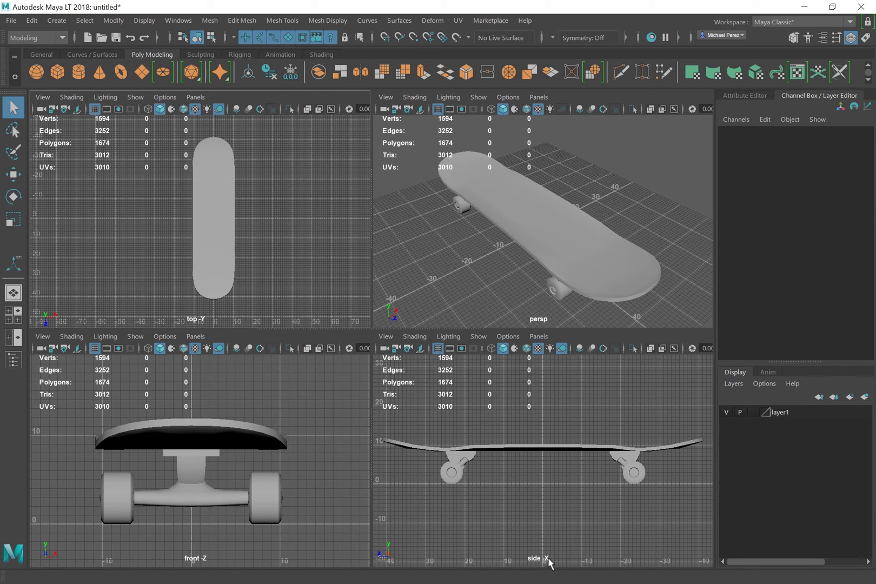
left_click(12, 294)
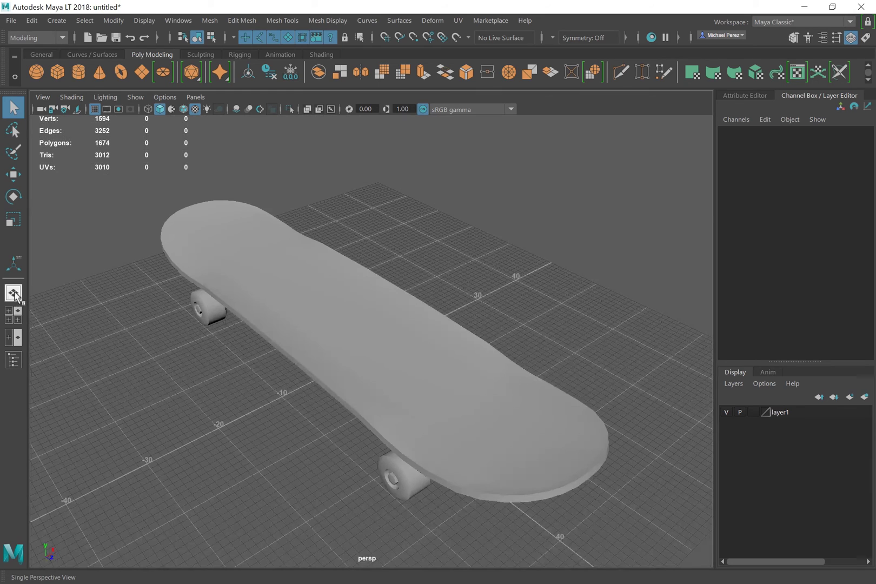
Show the four-view layout again, maximize the top view, and restore all four views.
left_click(15, 318)
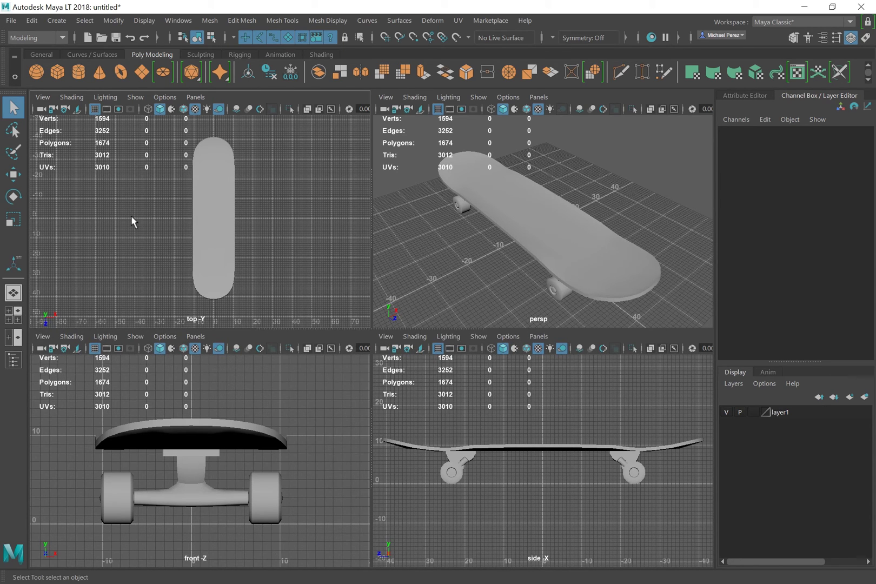
key("space")
key("space")
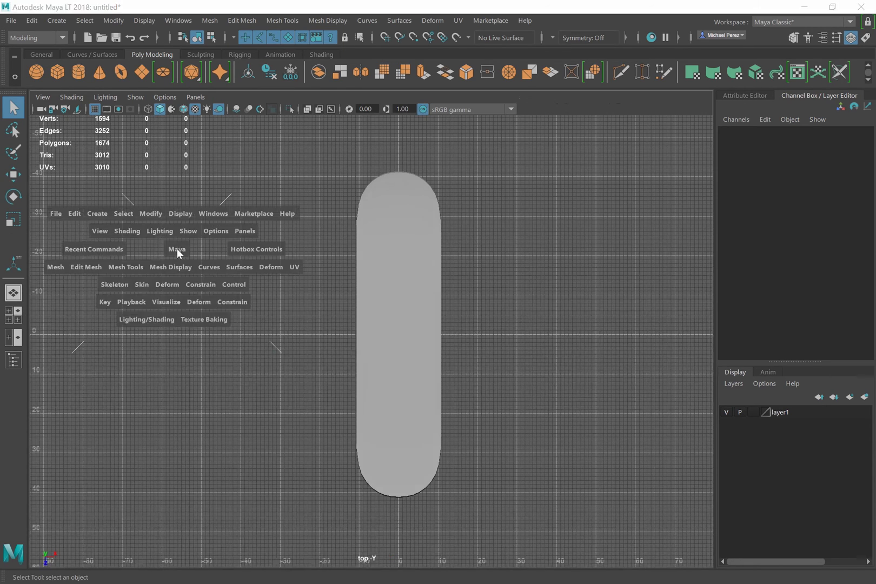
key("space")
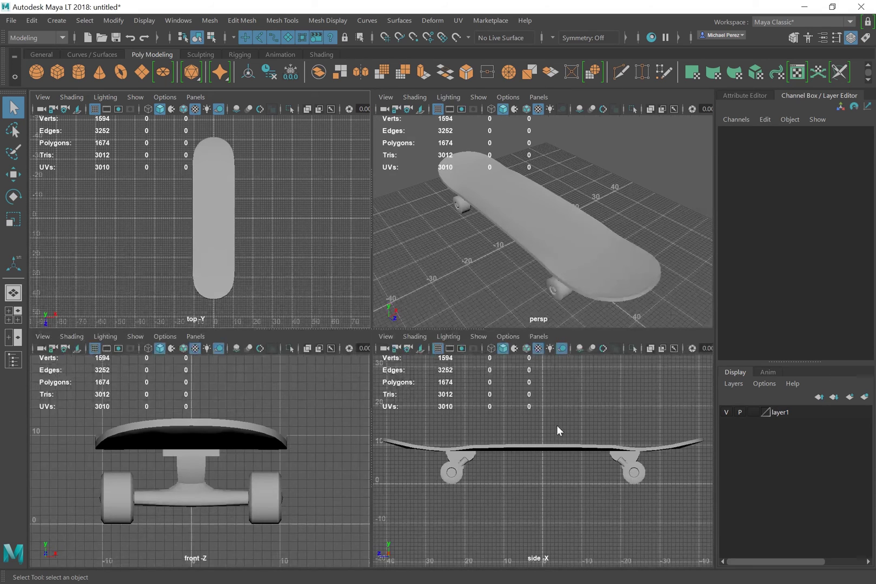
key("space")
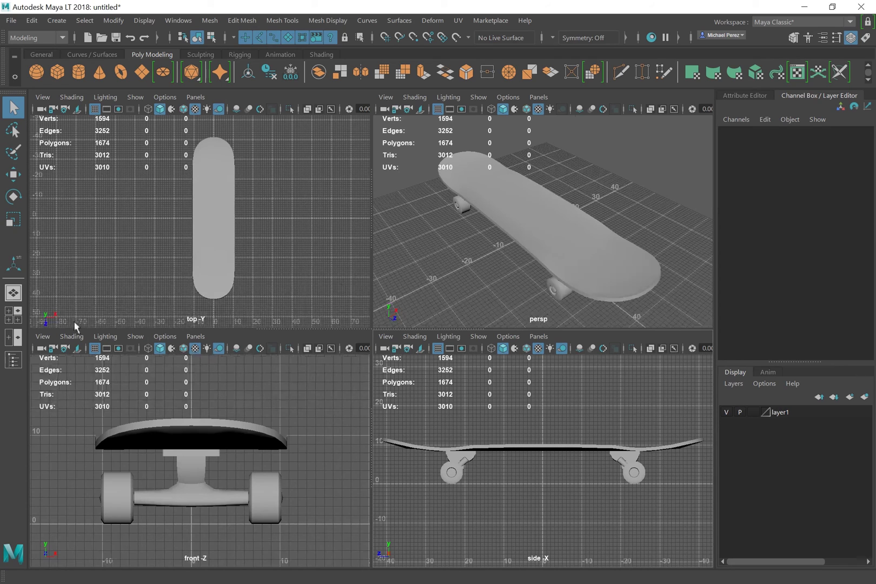
Show the front and perspective views side by side, then return to the single perspective view.
left_click(15, 338)
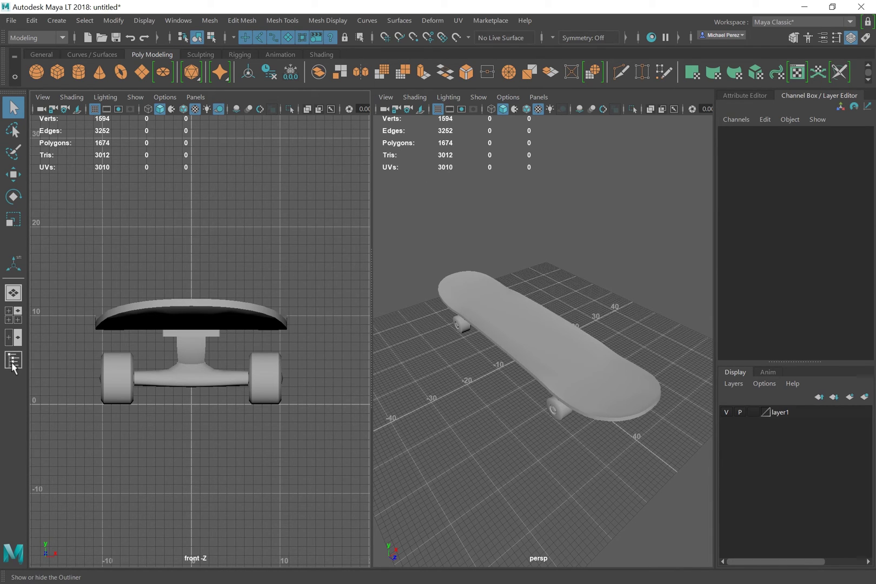
left_click(14, 294)
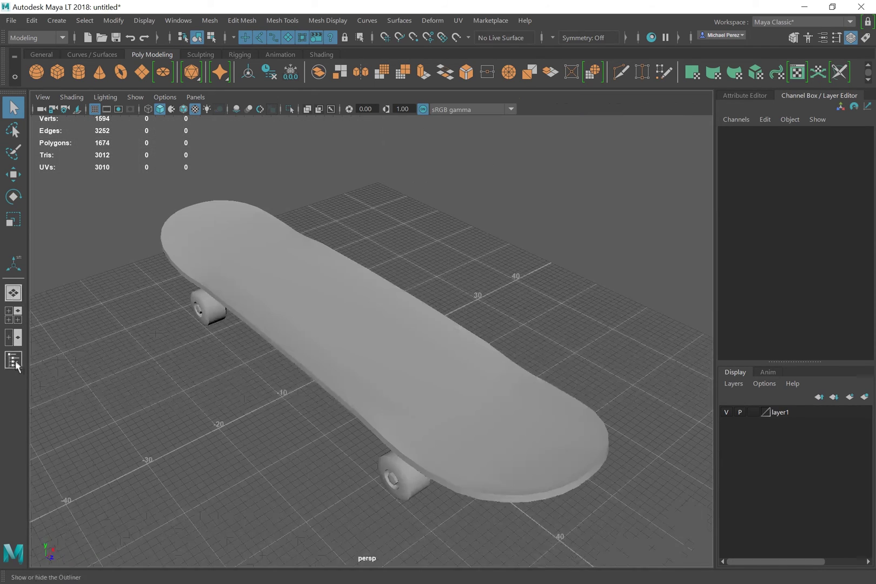
Show the Outliner beside the viewport and select the skateboard.
left_click(14, 360)
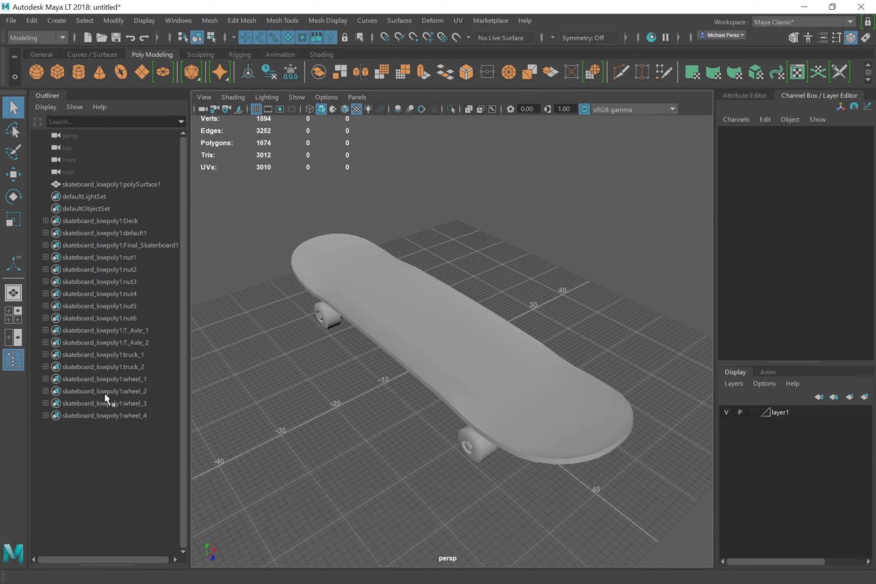
left_click(411, 304)
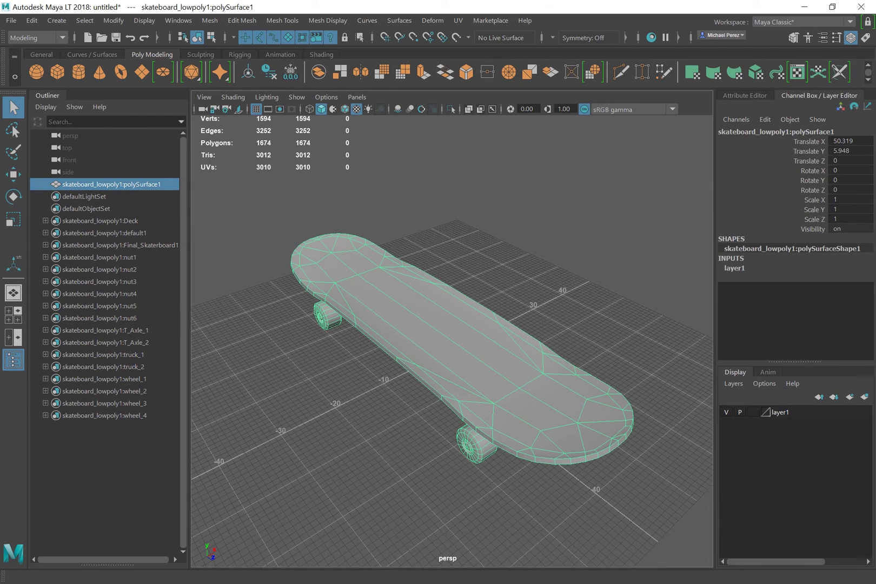
Move the skateboard along the X axis to a Translate X of about 47.07.
left_click(14, 174)
left_click_drag(476, 342, 539, 305)
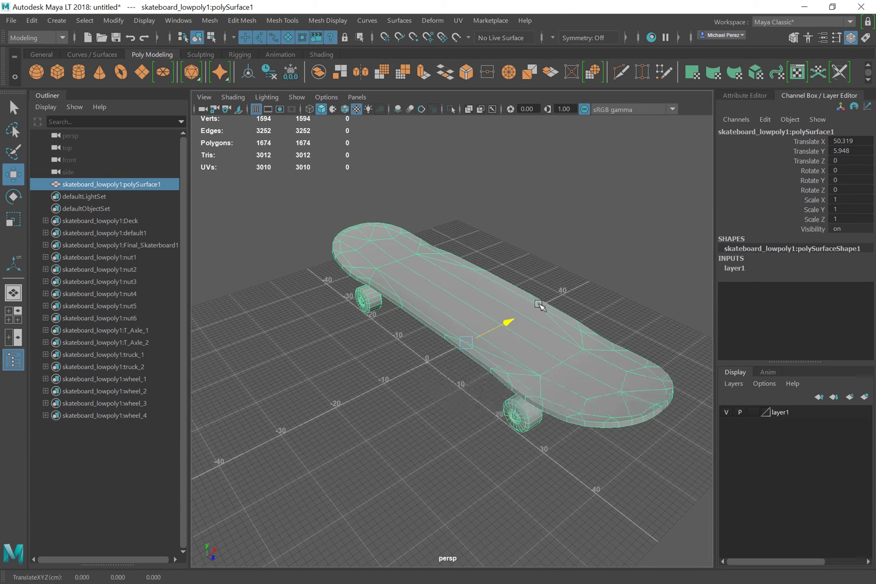
key("ctrl+z")
Duplicate the skateboard twice and move the copies along X to opposite sides of the original, one to about 72.4.
key("ctrl+d")
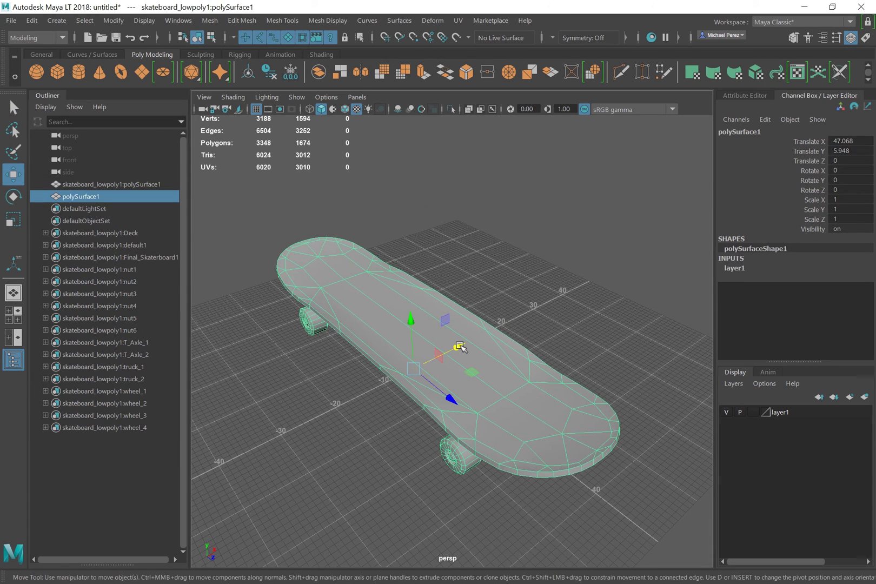
left_click_drag(460, 347, 541, 300)
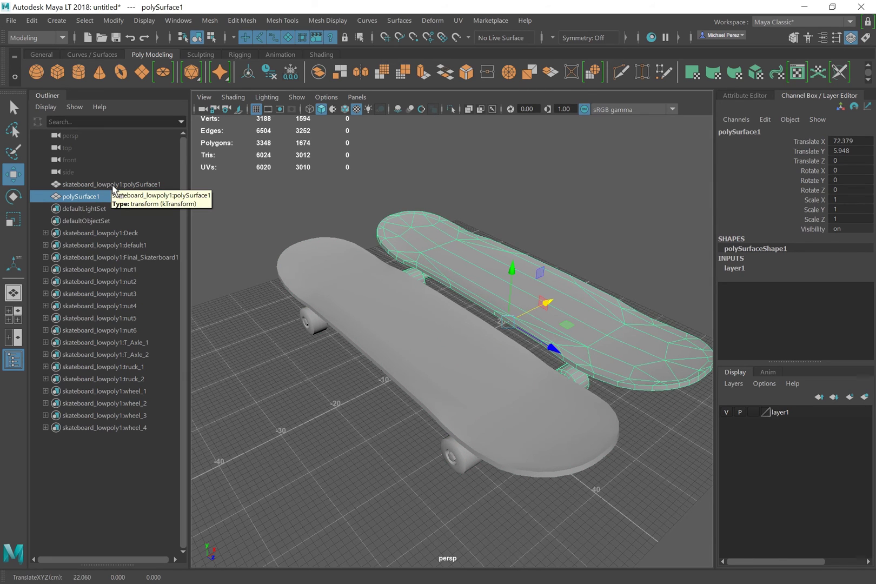
left_click(434, 319)
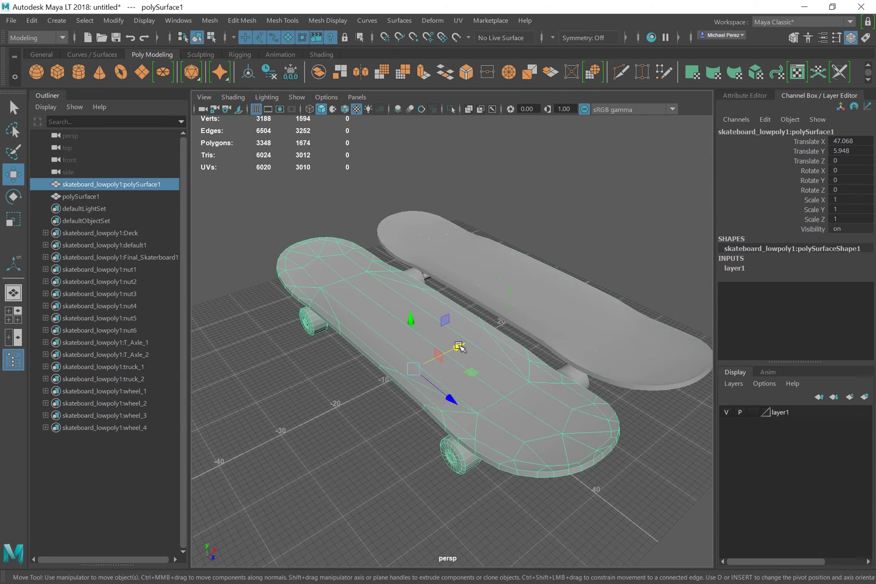
key("ctrl+d")
left_click_drag(459, 347, 318, 407)
scroll(439, 354, "down", 8)
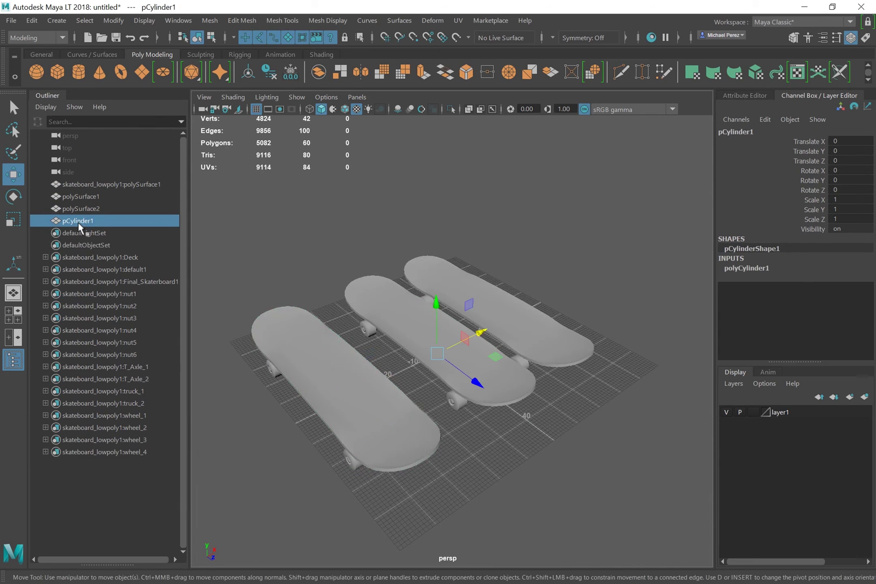
Create a polygon sphere at the origin.
left_click(36, 73)
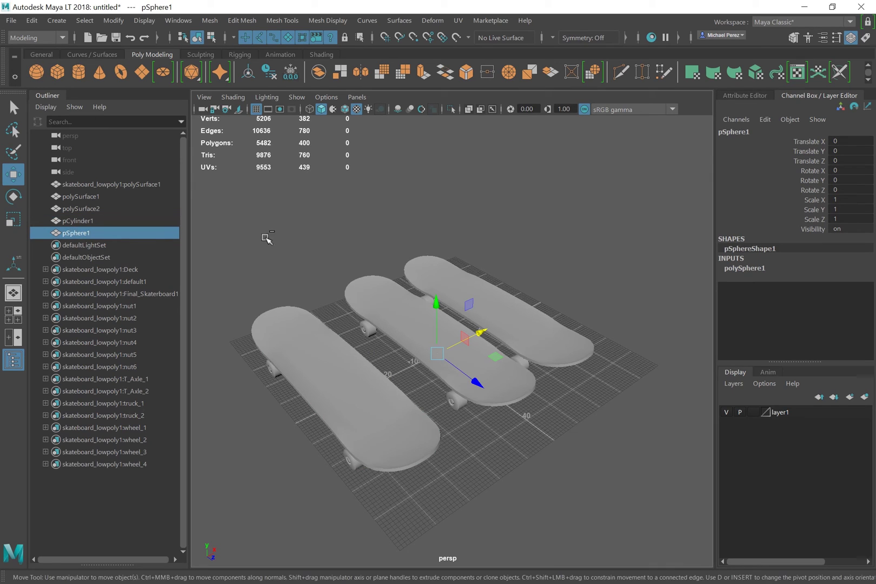
Select the cylinder, the skateboard copies, the original skateboard and the sphere one after another by name in the Outliner.
left_click(78, 222)
left_click(82, 197)
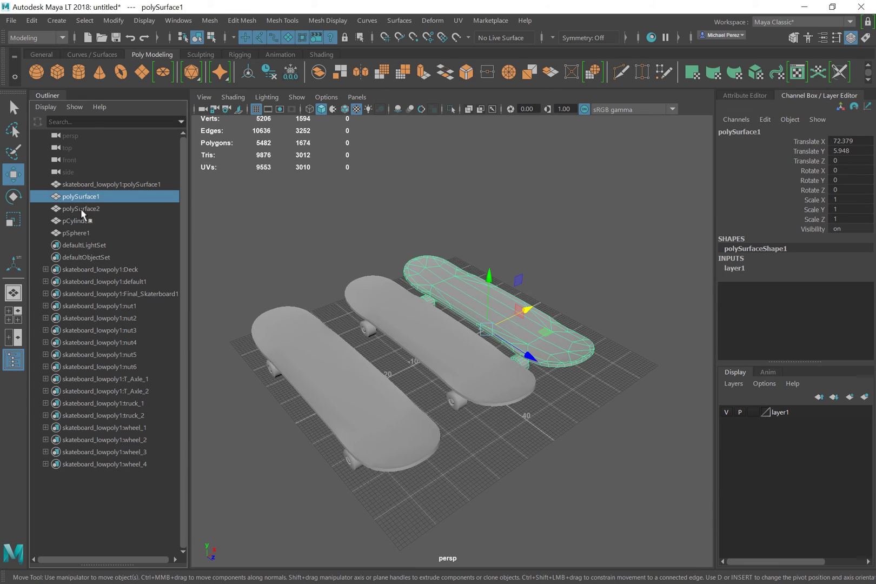
left_click(81, 209)
left_click(87, 187)
left_click(86, 196)
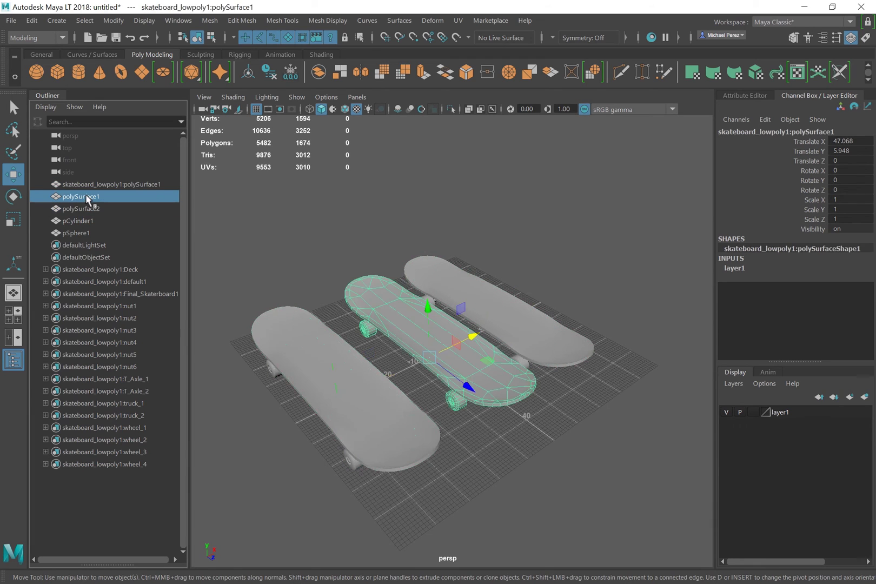
left_click(86, 232)
Undo back through the sphere, the cylinder and both skateboard copies until only the original skateboard remains, and hide the Outliner.
key("ctrl+z")
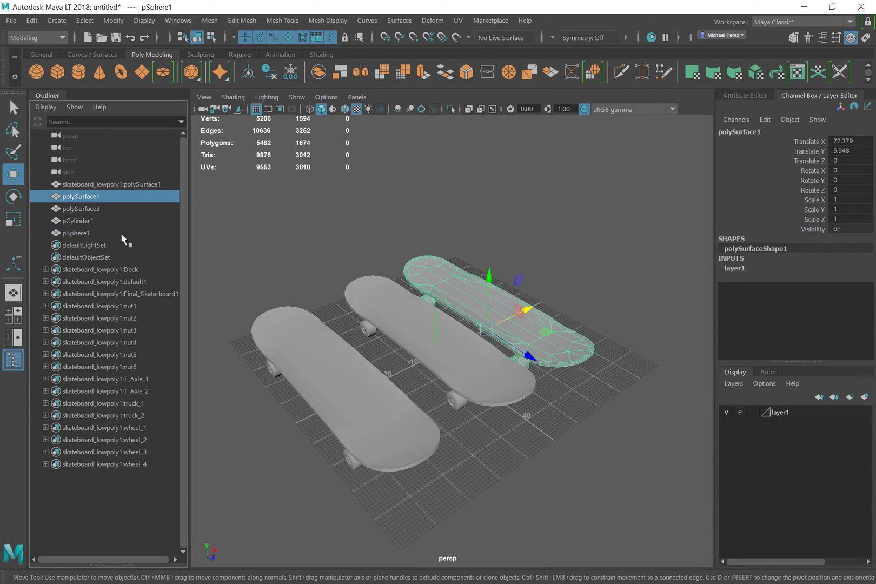
key("ctrl+z")
key("ctrl+z")
key("ctrl+z")
key("ctrl+z")
key("ctrl+z")
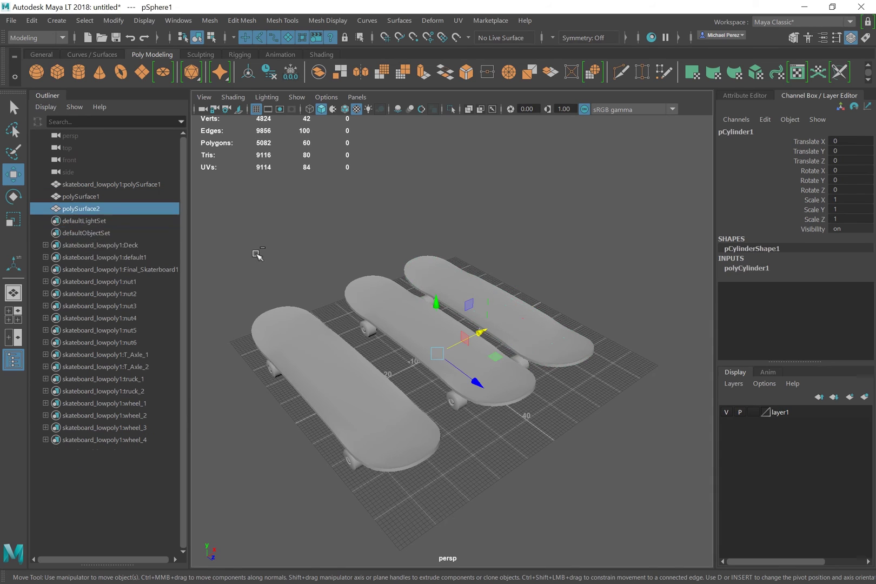
key("ctrl+z")
key("ctrl+z")
key("ctrl+z")
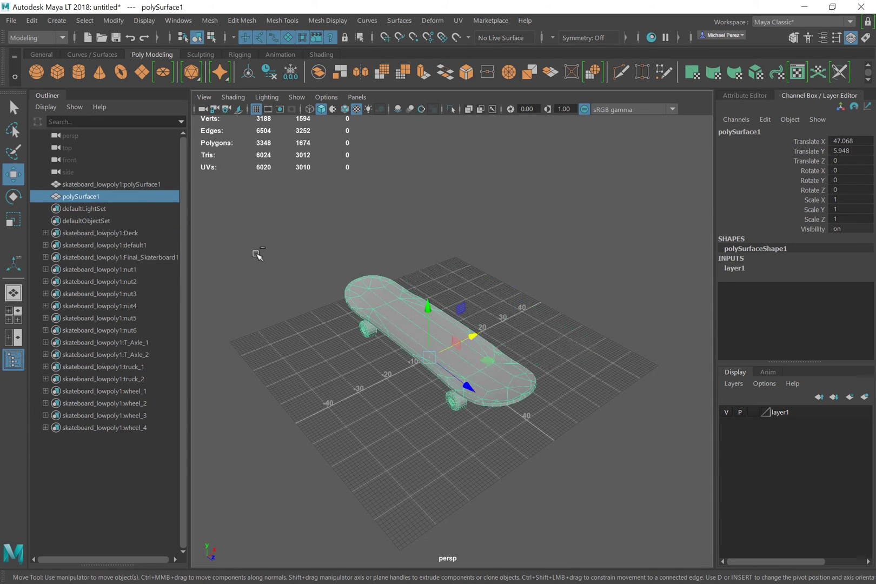
key("ctrl+z")
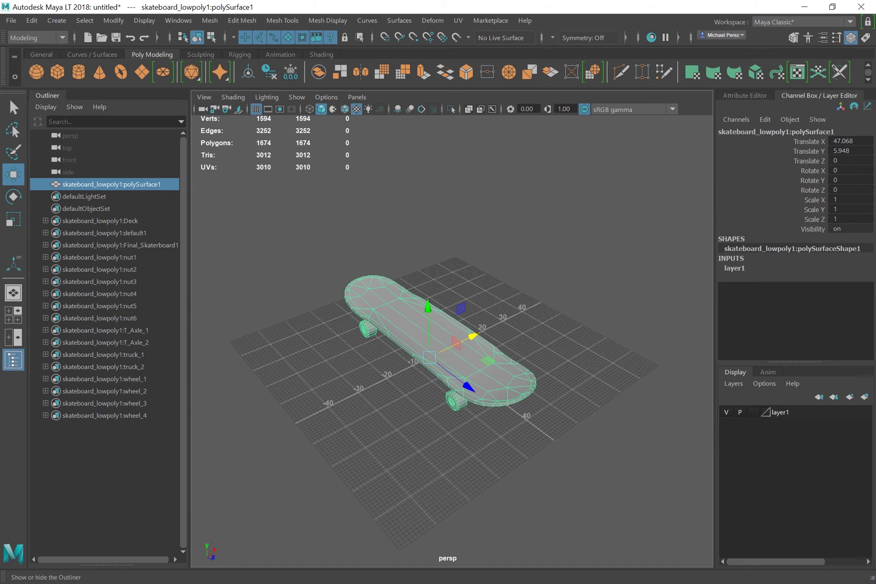
left_click(14, 359)
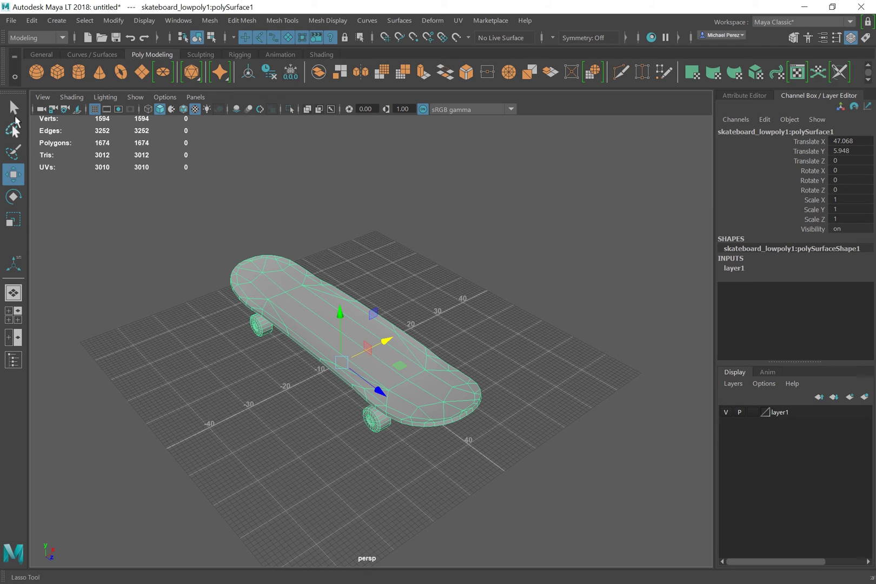
Switch the skateboard to face selection and pick deck faces with the Select tool and the Lasso tool.
left_click(14, 107)
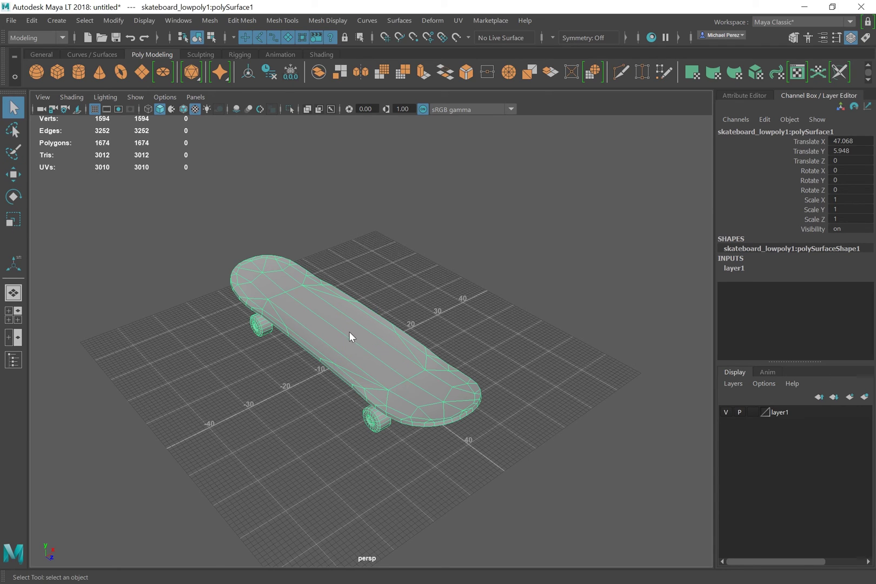
right_click_drag(348, 244, 343, 323)
left_click(365, 346)
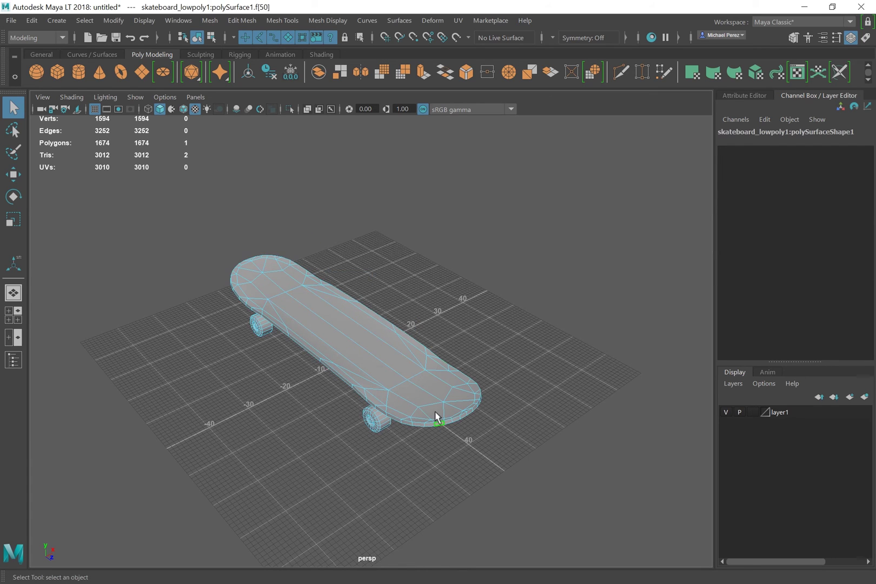
left_click(252, 268)
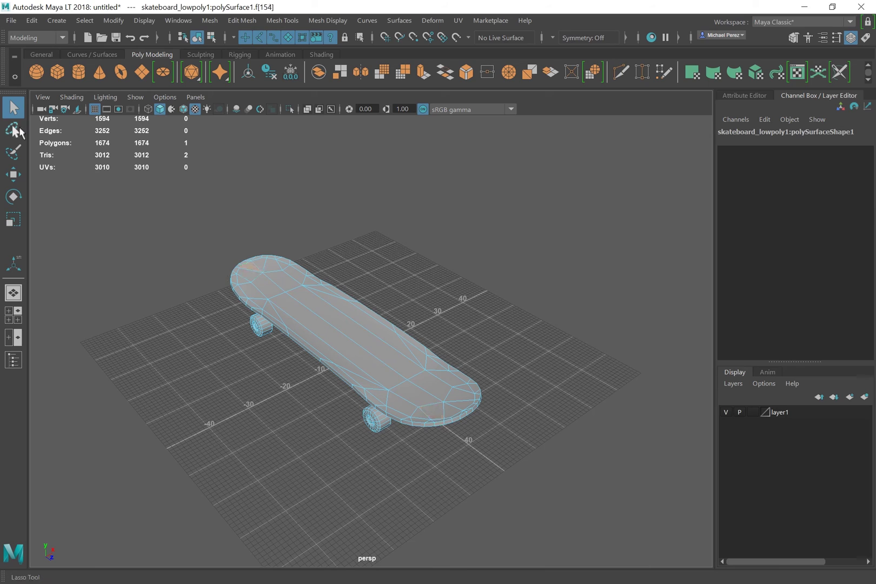
left_click(14, 129)
mouse_move(410, 280)
left_mouse_down()
mouse_move(346, 307)
mouse_move(361, 423)
mouse_move(467, 335)
mouse_move(413, 278)
left_mouse_up()
Add and remove deck faces from the selection by brushing over them with the Paint Selection tool, adjusting the brush size.
left_click(13, 152)
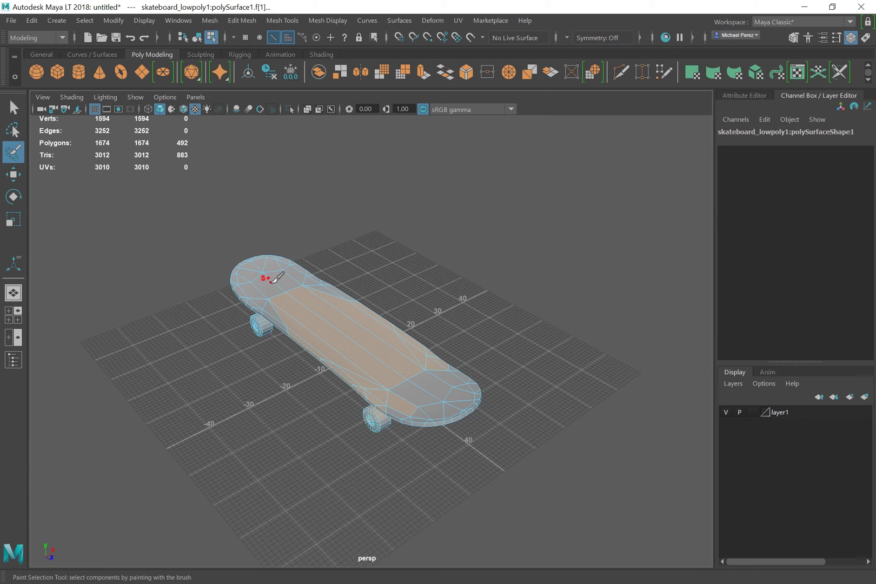
mouse_move(277, 297)
left_mouse_down()
mouse_move(306, 292)
mouse_move(281, 277)
left_mouse_up()
left_click_drag(341, 329, 348, 236, "alt")
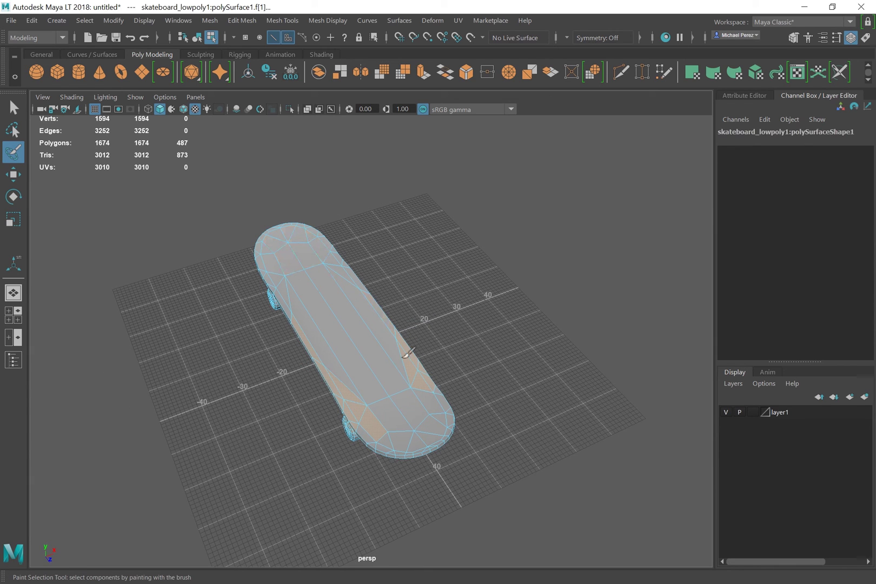
mouse_move(410, 353)
left_mouse_down("ctrl")
mouse_move(421, 397)
mouse_move(339, 375)
mouse_move(311, 310)
mouse_move(306, 318)
left_mouse_up("ctrl")
left_click_drag(294, 252, 309, 249)
mouse_move(357, 350)
left_mouse_down()
mouse_move(384, 323)
mouse_move(378, 355)
left_mouse_up()
mouse_move(402, 406)
left_mouse_down()
mouse_move(385, 348)
mouse_move(335, 300)
mouse_move(308, 238)
mouse_move(292, 230)
mouse_move(301, 287)
left_mouse_up()
left_click_drag(382, 394, 437, 415, "ctrl")
left_click_drag(401, 343, 380, 298, "ctrl")
left_click_drag(335, 257, 281, 303, "ctrl")
key("b")
mouse_move(333, 329)
left_mouse_down()
mouse_move(371, 314)
mouse_move(329, 334)
left_mouse_up()
Return the skateboard to object mode and select the whole board with the Move tool active.
left_click(14, 175)
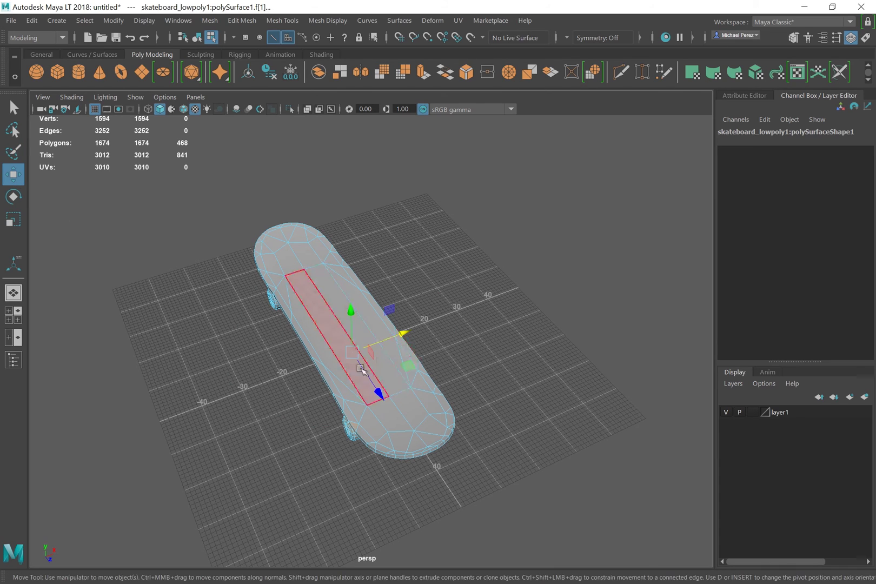
right_click_drag(360, 243, 417, 223)
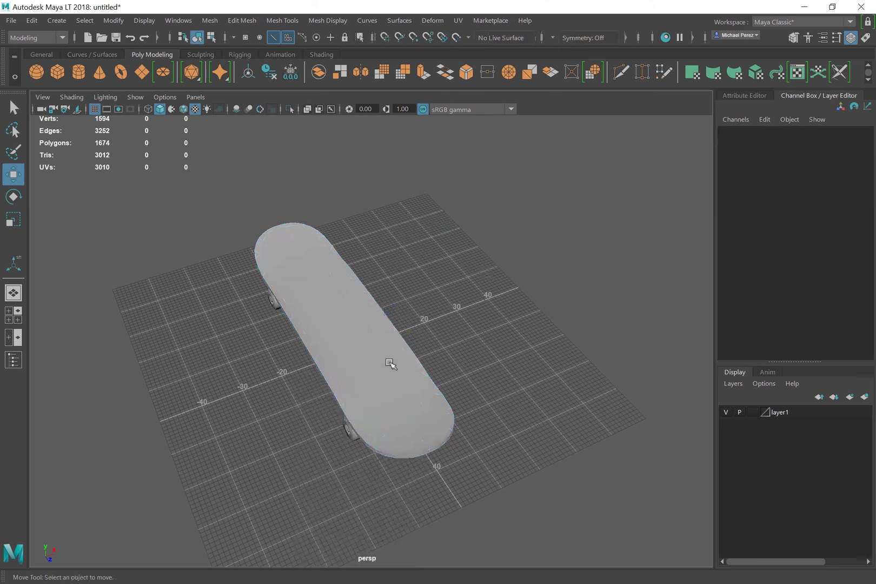
left_click(385, 365)
Try moving the skateboard along X and Z to about 51.6 and 19.4, then freely, undoing the moves.
mouse_move(403, 332)
left_mouse_down()
mouse_move(478, 300)
mouse_move(464, 291)
mouse_move(406, 325)
mouse_move(370, 247)
mouse_move(372, 333)
left_mouse_up()
left_click_drag(389, 385, 445, 426)
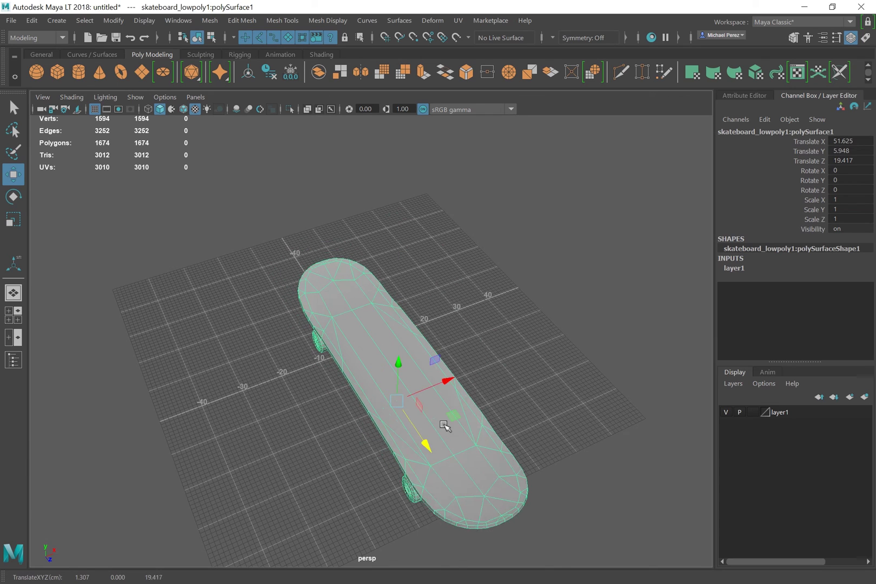
key("ctrl+z")
key("ctrl+z")
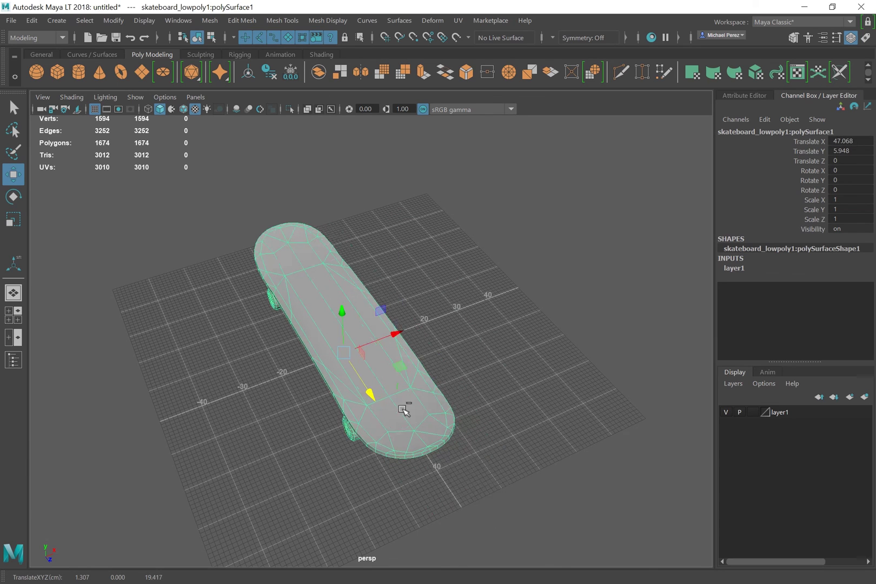
mouse_move(347, 351)
left_mouse_down()
mouse_move(338, 302)
mouse_move(451, 333)
mouse_move(387, 217)
mouse_move(391, 308)
mouse_move(318, 417)
mouse_move(353, 332)
left_mouse_up()
key("ctrl+z")
Try rotating the skateboard around several axes with the Rotate tool, undoing the rotations.
left_click(13, 199)
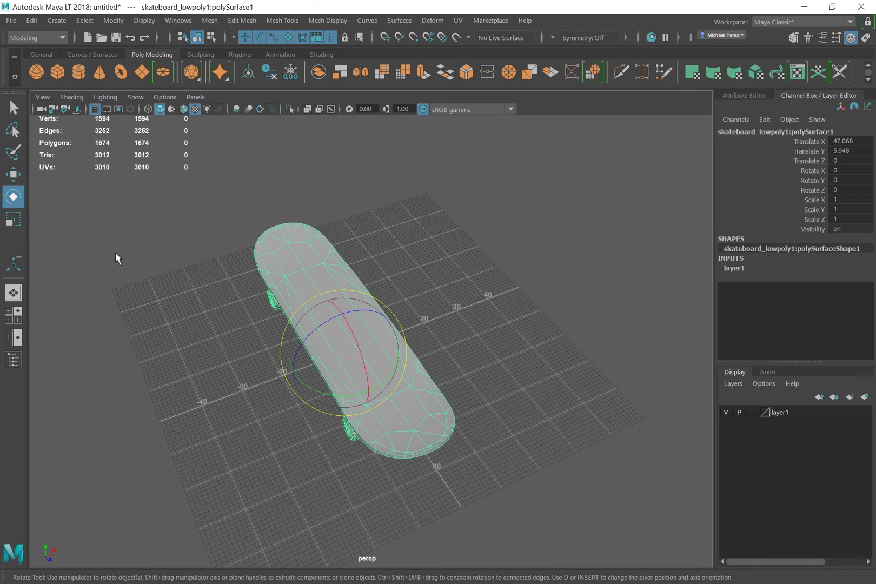
left_click_drag(336, 321, 393, 382)
key("ctrl+z")
key("ctrl+z")
key("ctrl+z")
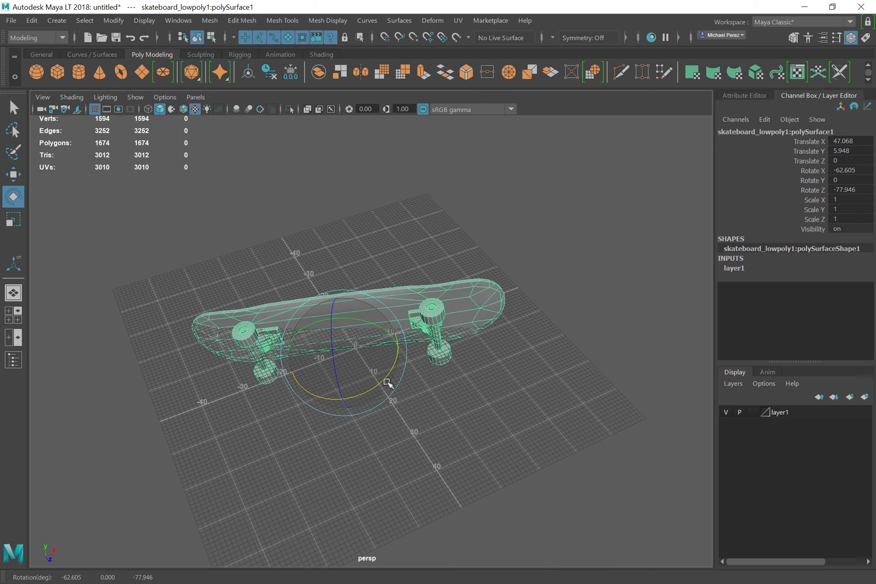
left_click_drag(335, 337, 361, 372)
key("ctrl+z")
key("ctrl+z")
key("ctrl+z")
key("ctrl+z")
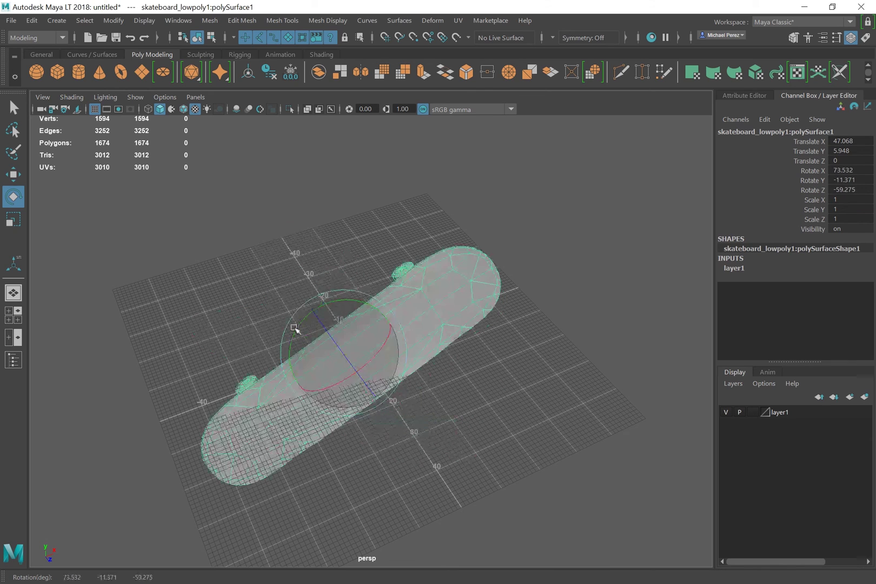
Try scaling the skateboard to about 2.8 along Y and 2.9 along Z, then uniformly, undoing each scaling.
left_click(13, 218)
left_click_drag(343, 312, 391, 303)
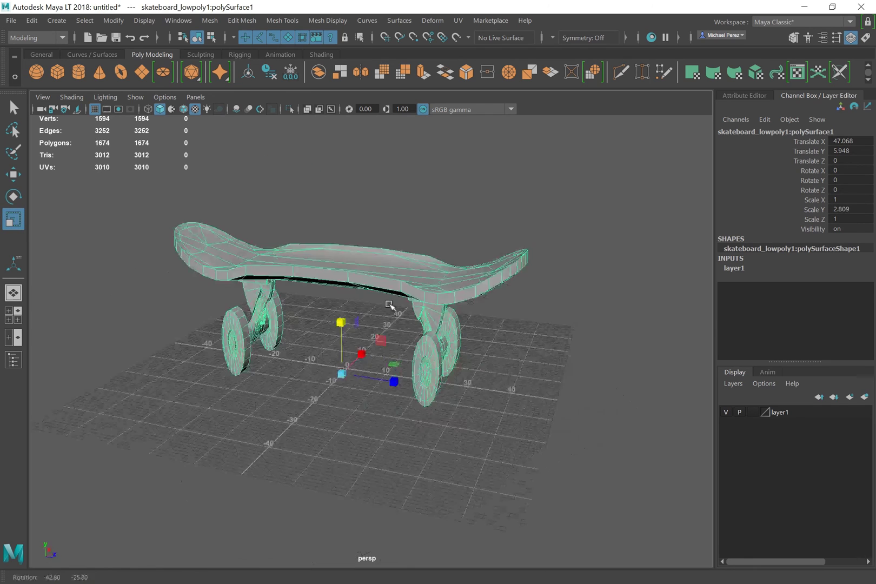
left_click_drag(393, 381, 502, 375)
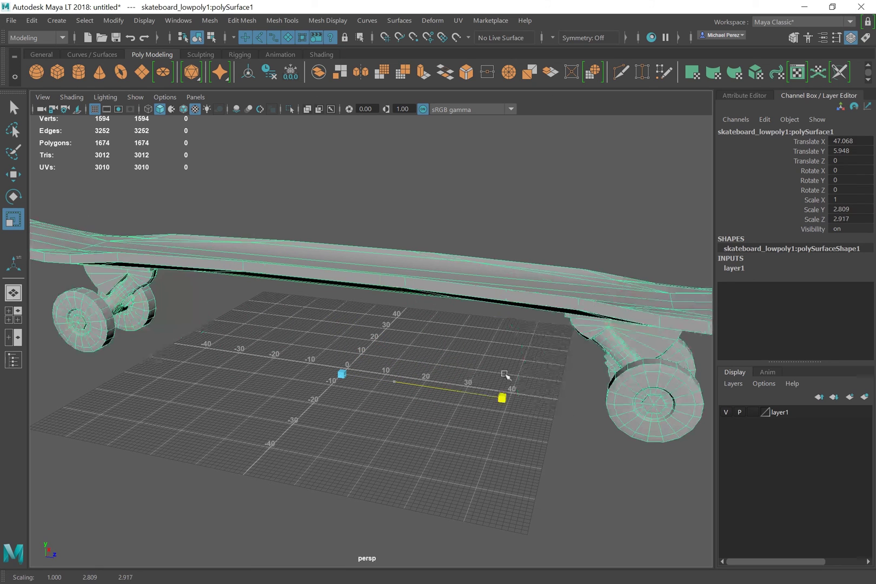
key("ctrl+z")
key("ctrl+z")
key("ctrl+z")
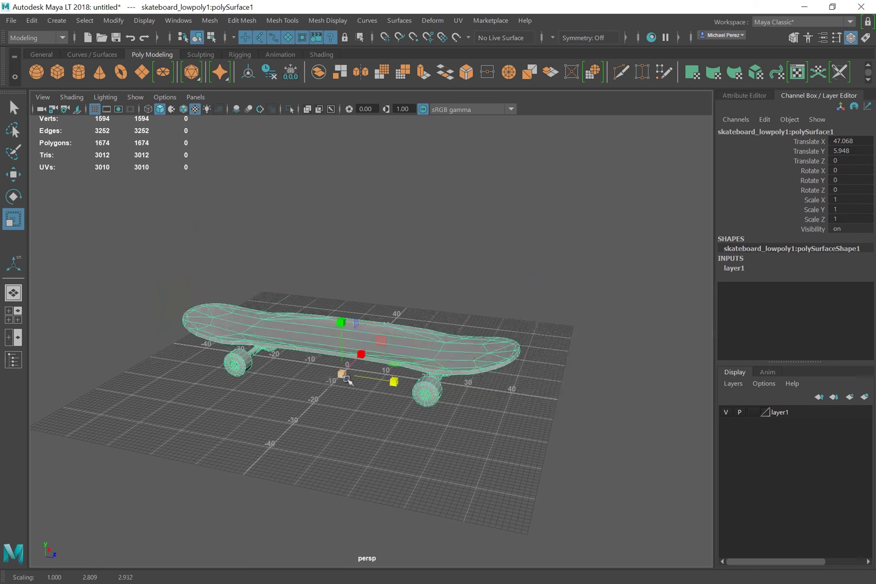
left_click_drag(342, 374, 520, 295)
key("ctrl+z")
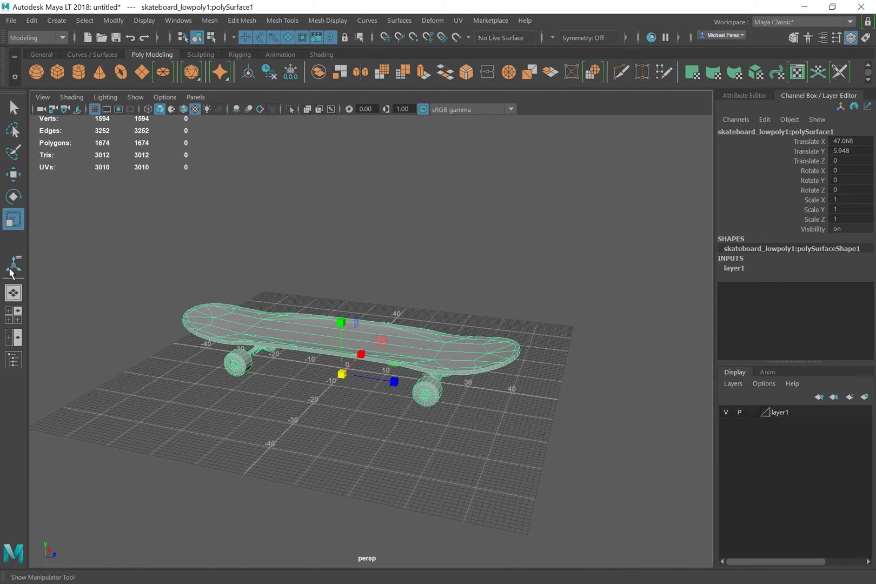
Activate Multi-Cut, switch among the Move, Rotate, Scale and Paint Selection tools, and return to Multi-Cut as the last-used tool.
left_click(622, 75)
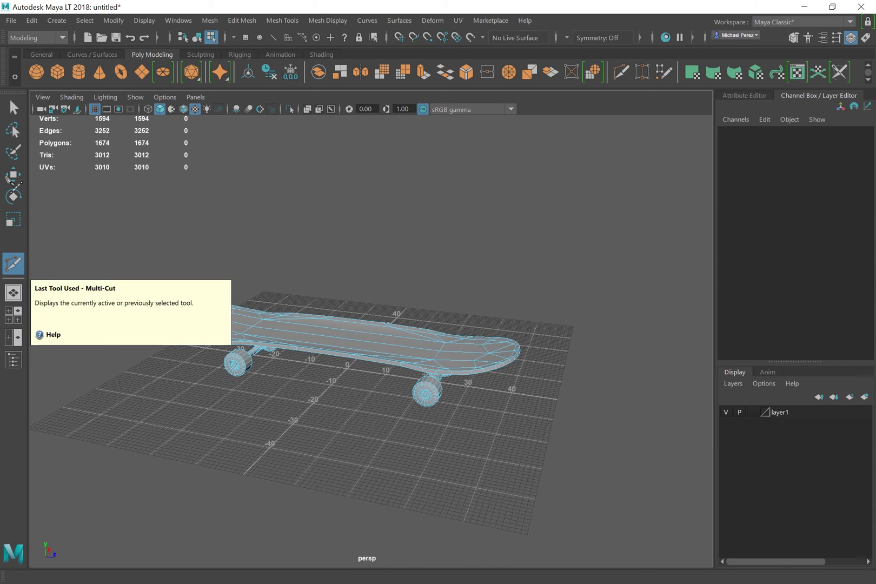
left_click(13, 175)
left_click(13, 197)
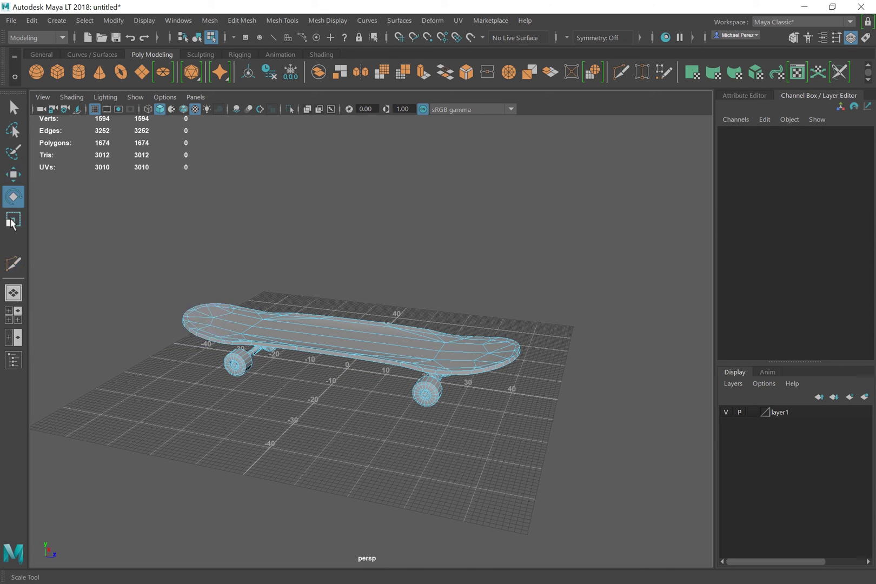
left_click(13, 219)
left_click(14, 154)
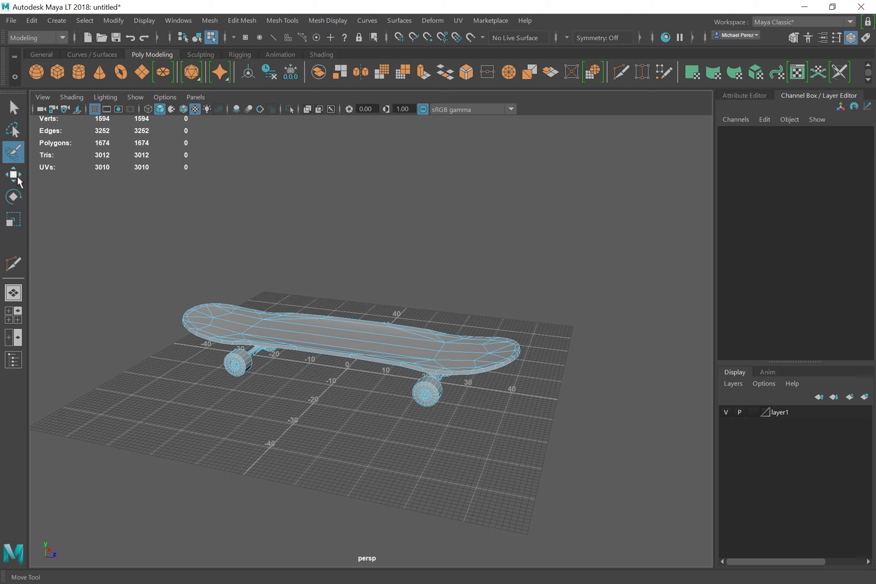
left_click(12, 263)
left_click(13, 219)
left_click(13, 174)
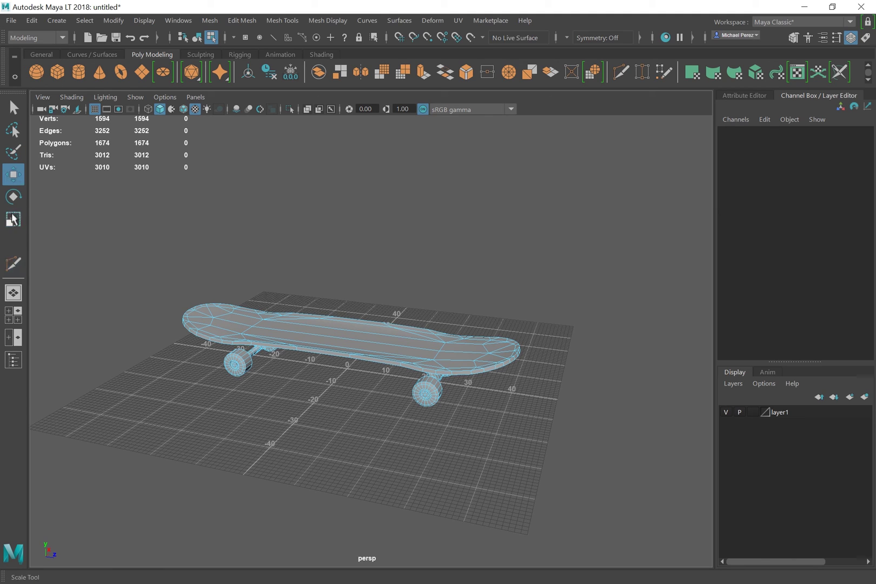
left_click(13, 263)
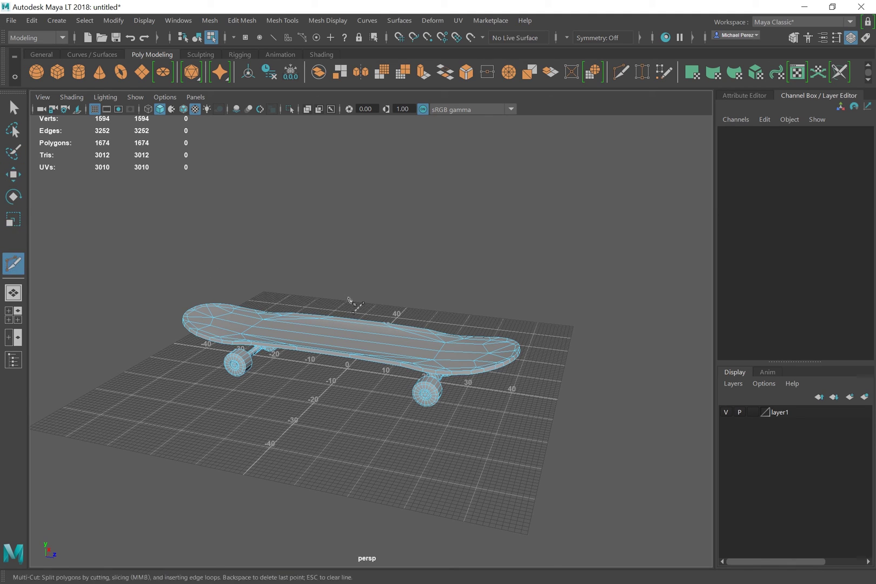